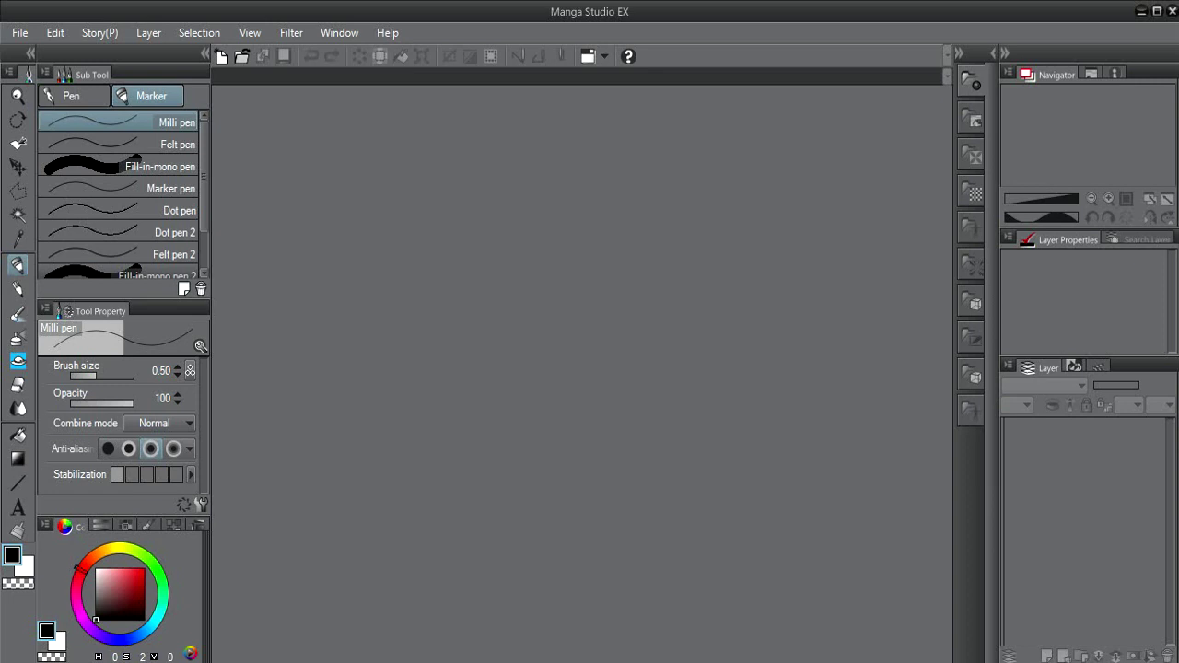
- Narrow the palette dock that holds the Navigator, Layer Properties and Layer palettes
{"action": "left_click_drag", "start_coordinate": [998, 405], "coordinate": [1017, 405]}
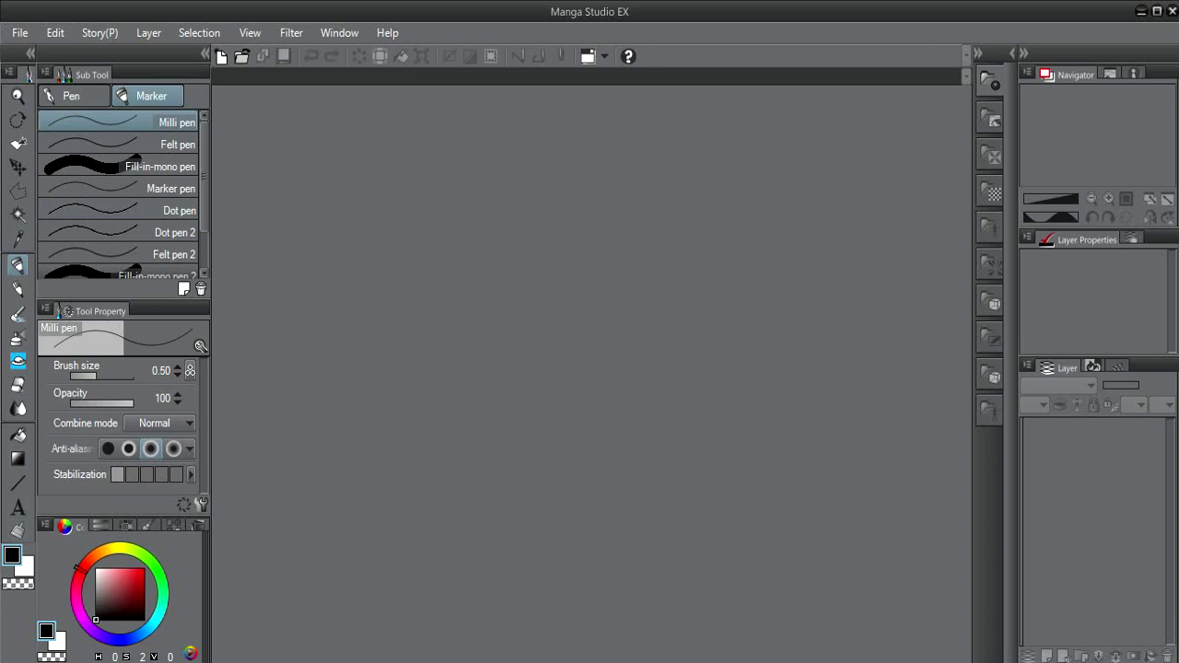
- Create a new B5 colour canvas of 182 × 257 mm at 350 dpi
{"action": "left_click", "coordinate": [25, 33]}
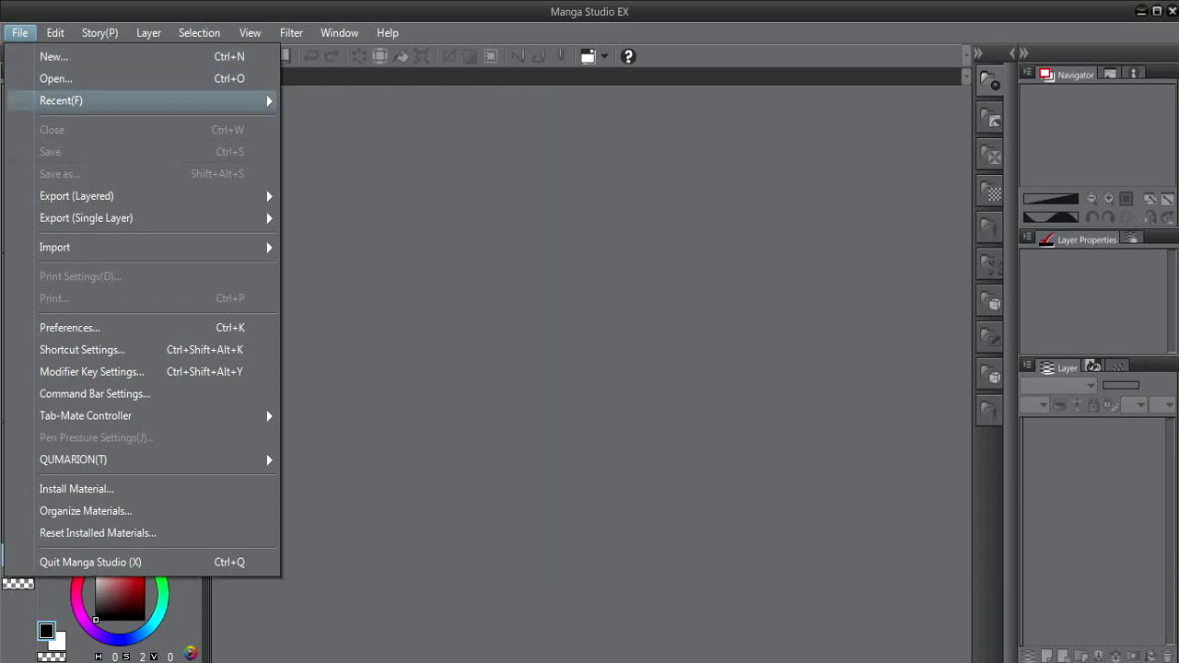
{"action": "key", "text": "Escape"}
{"action": "left_click", "coordinate": [19, 33]}
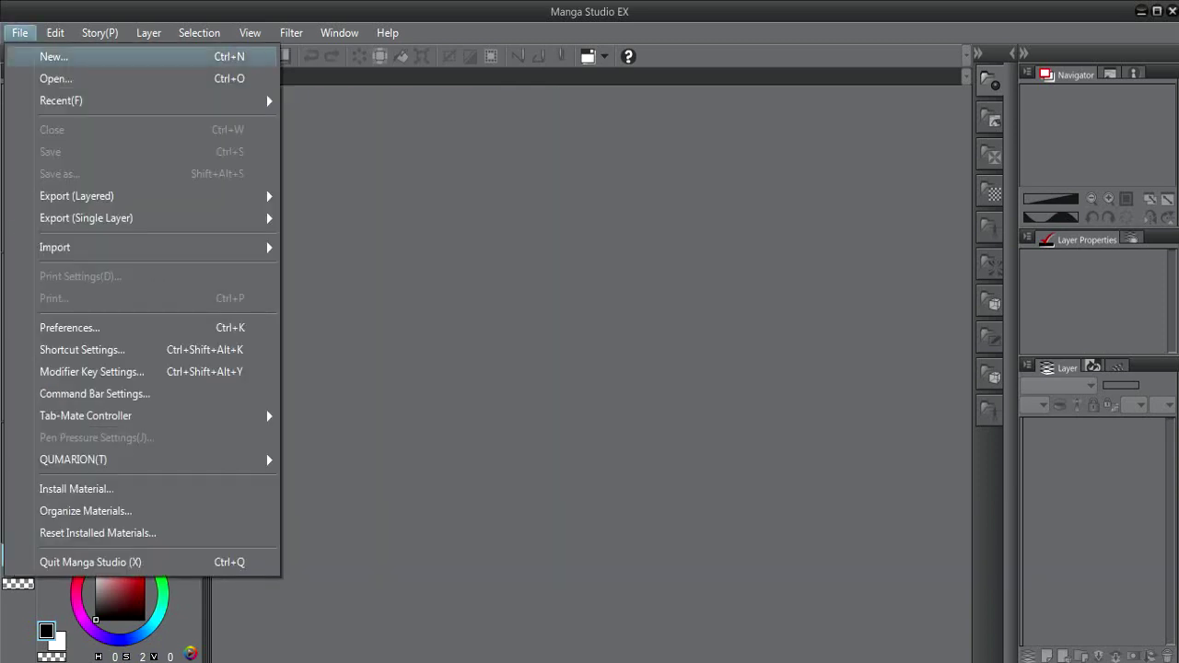
{"action": "left_click", "coordinate": [52, 56]}
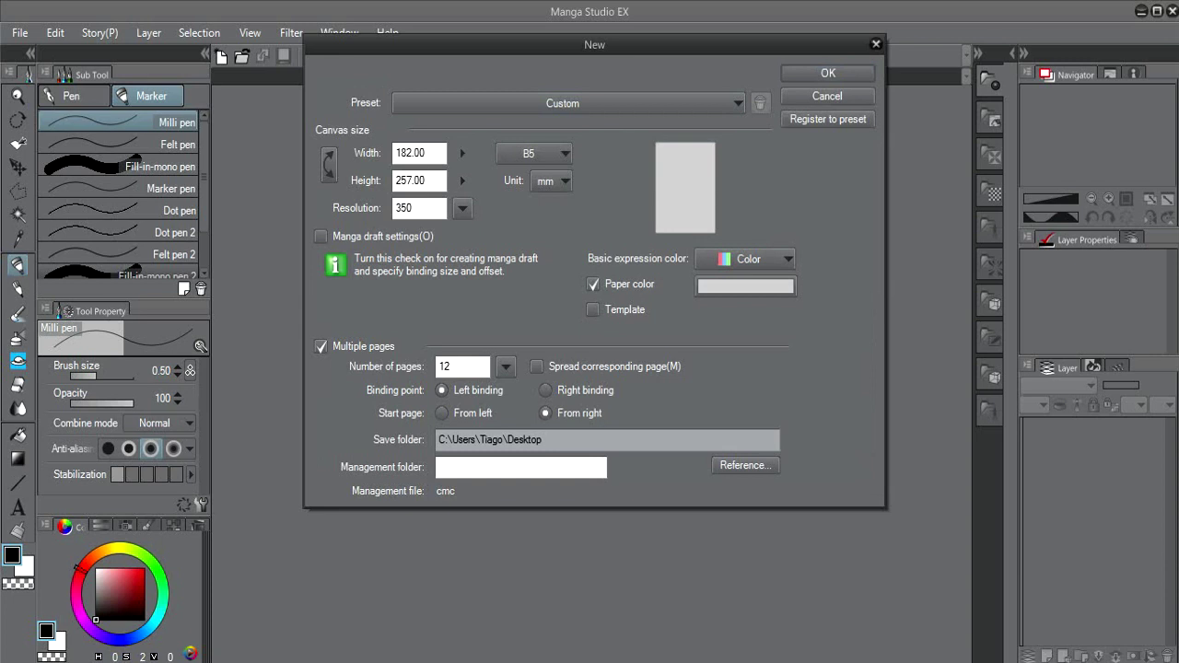
{"action": "key", "text": "Return"}
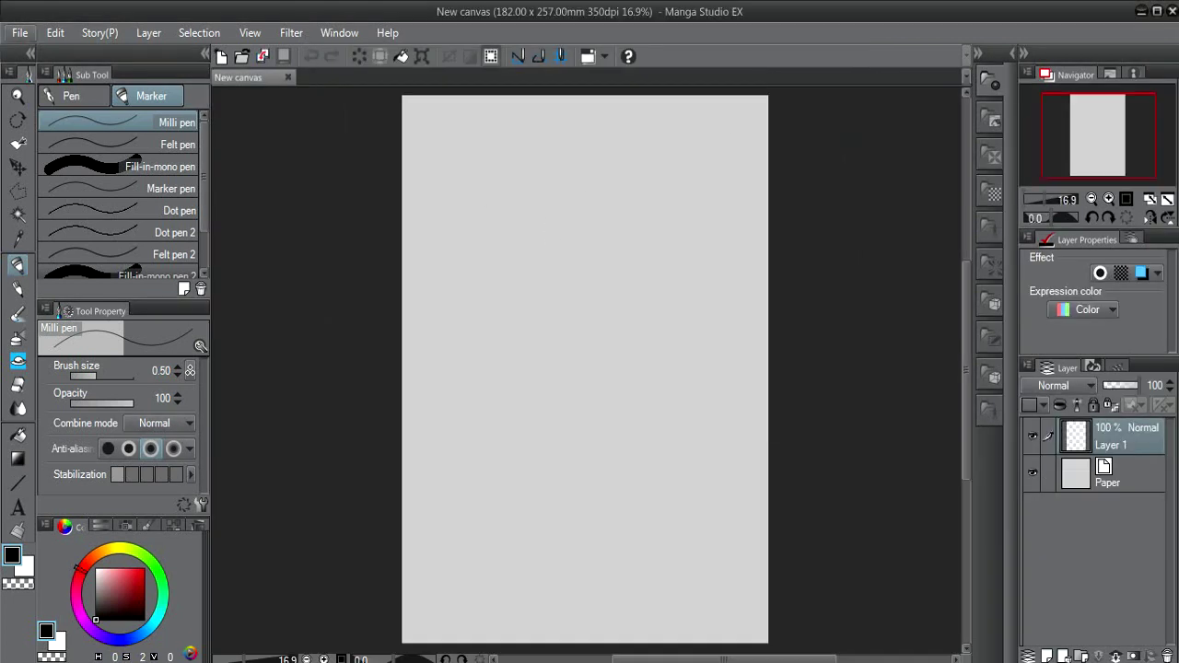
- Close the new blank canvas
{"action": "key", "text": "alt+f"}
{"action": "key", "text": "Up"}
{"action": "key", "text": "Up"}
{"action": "key", "text": "Up"}
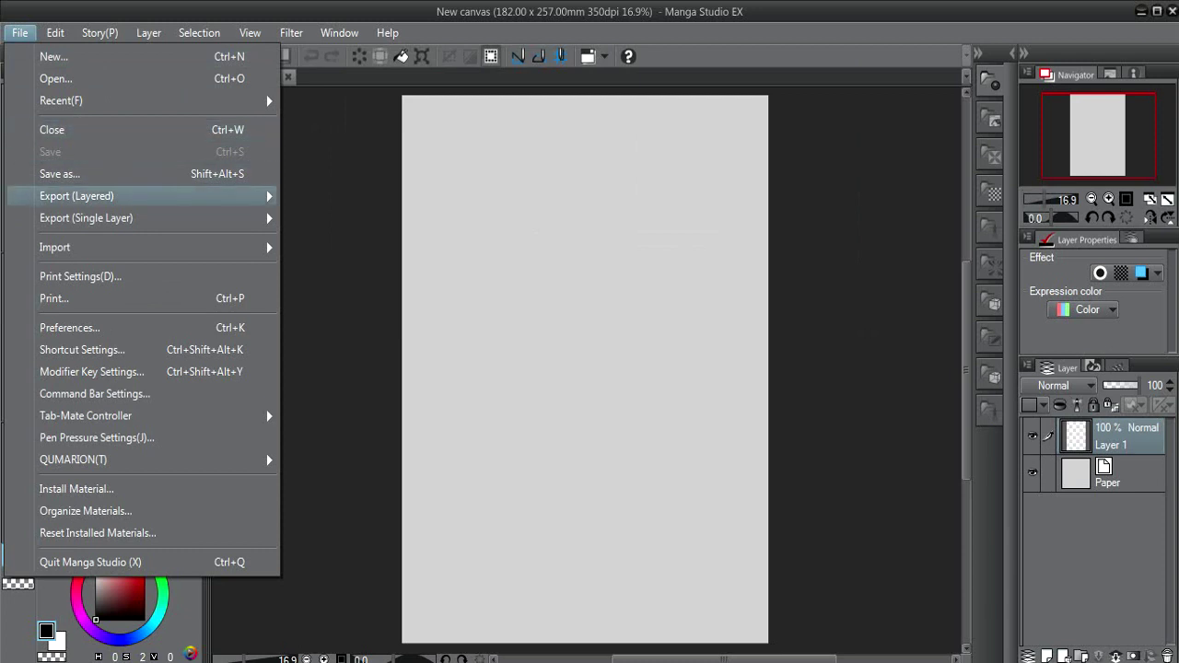
{"action": "key", "text": "Return"}
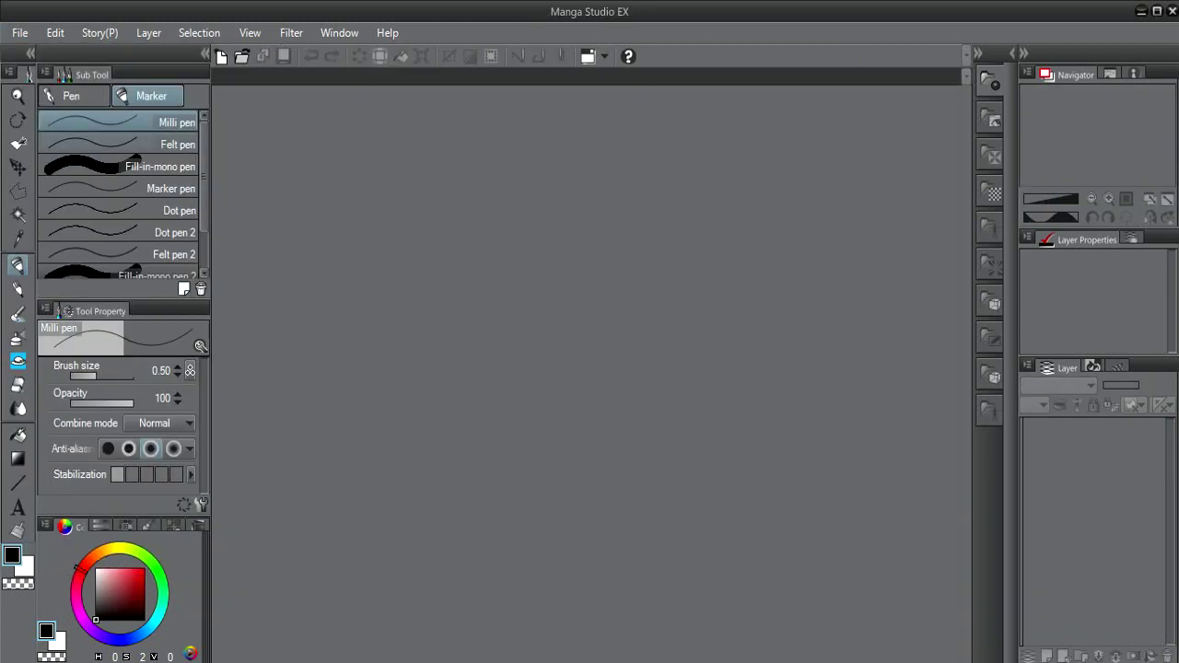
- Create another blank B5 canvas of 182 × 257 mm at 350 dpi
{"action": "key", "text": "alt+f"}
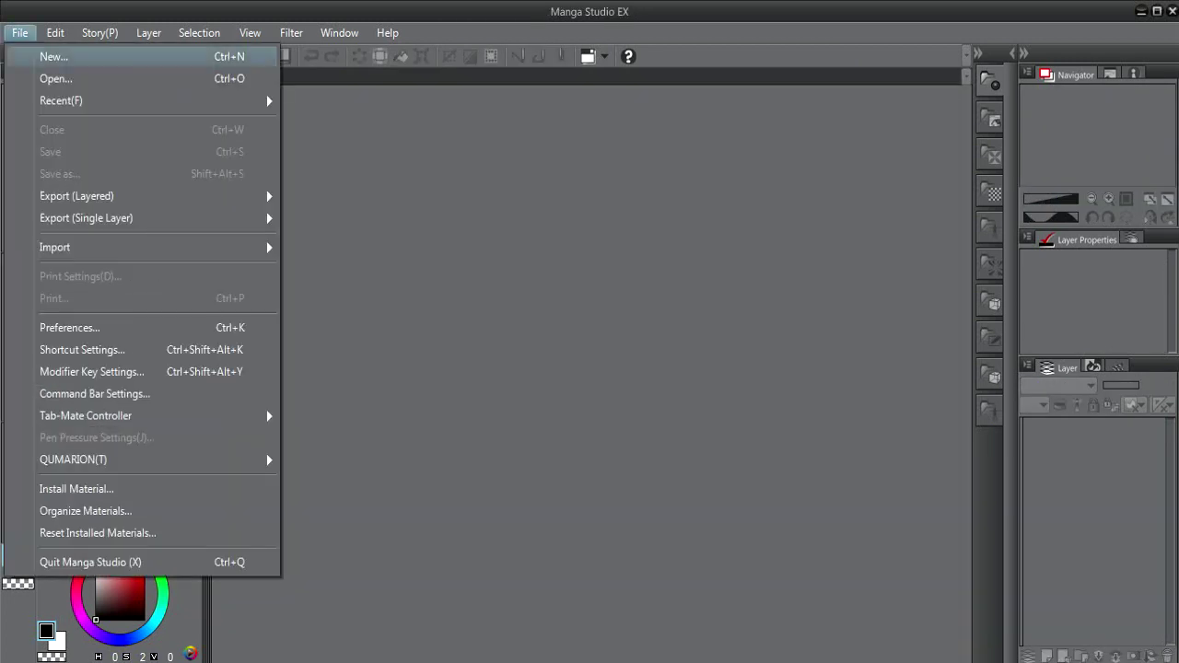
{"action": "key", "text": "Return"}
{"action": "left_click", "coordinate": [828, 74]}
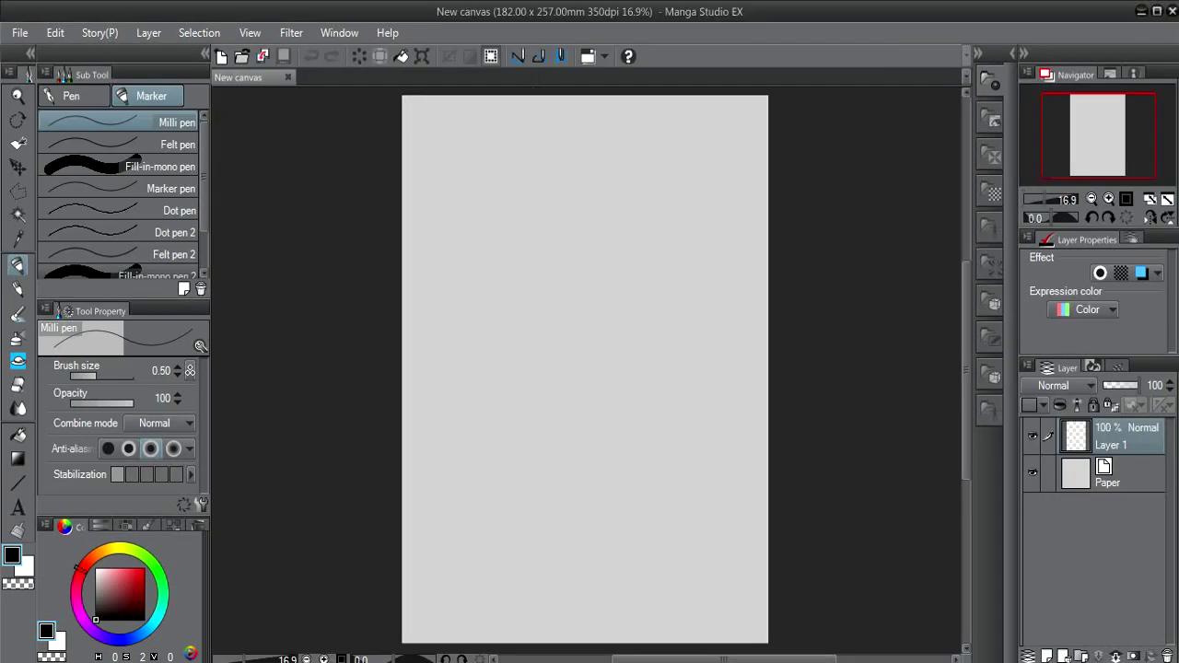
- Start saving the canvas under a new file and choose the desktop (Área de Trabalho) as the location
{"action": "left_click", "coordinate": [56, 33]}
{"action": "mouse_move", "coordinate": [19, 33]}
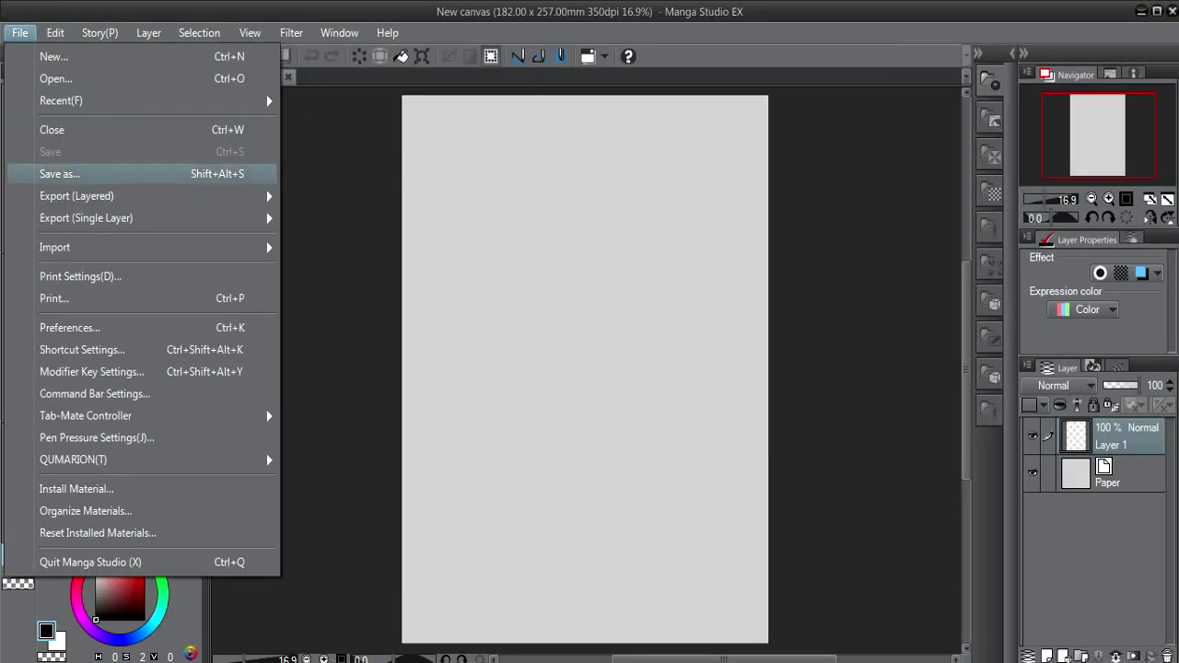
{"action": "key", "text": "Down"}
{"action": "key", "text": "Down"}
{"action": "key", "text": "Up"}
{"action": "key", "text": "Return"}
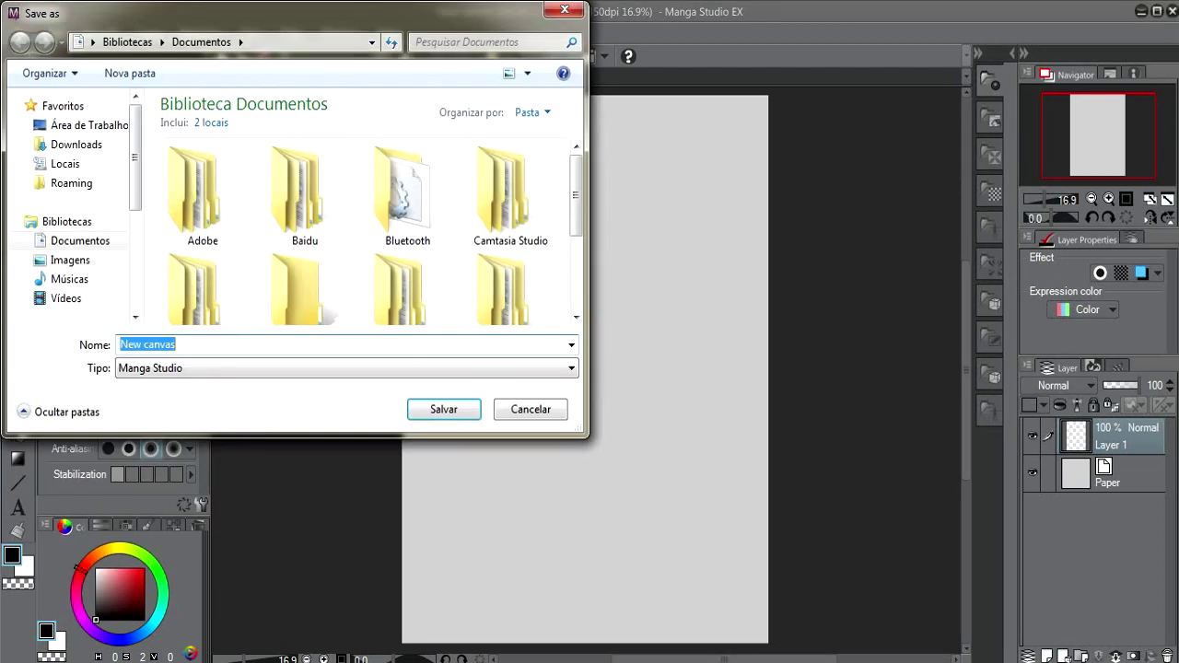
{"action": "left_click_drag", "start_coordinate": [221, 12], "coordinate": [467, 48]}
{"action": "left_click", "coordinate": [335, 160]}
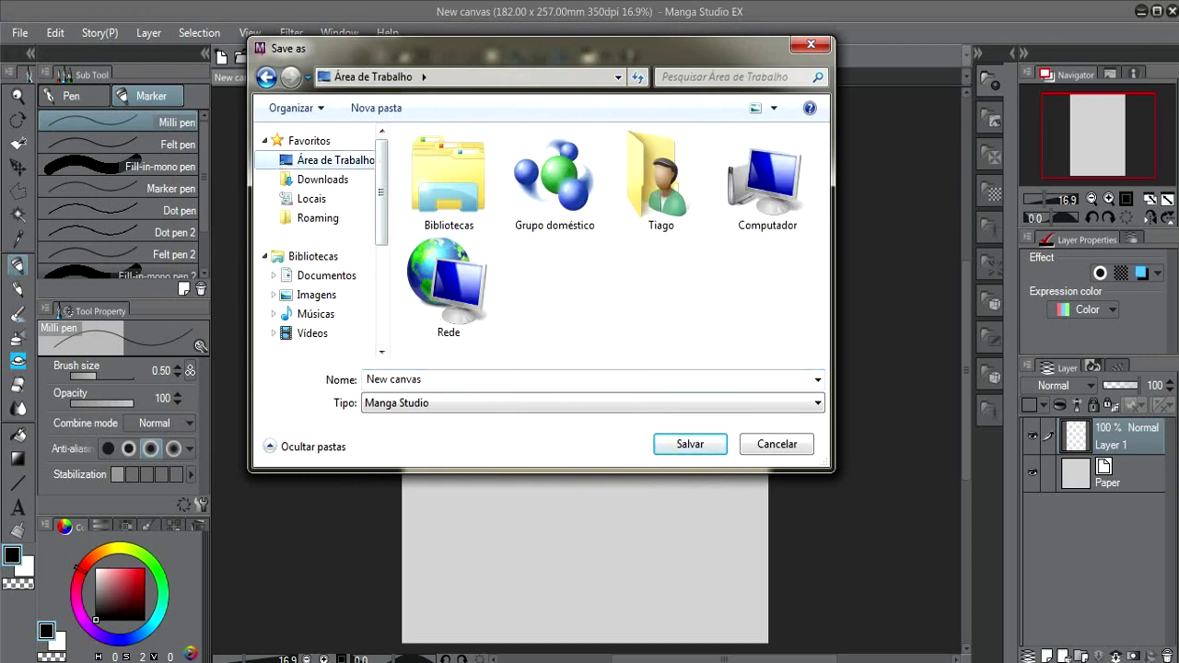
- Examine the file formats offered for saving the canvas, from BMP to Photoshop Document, pick PNG and leave the Save as dialog
{"action": "left_click", "coordinate": [593, 403]}
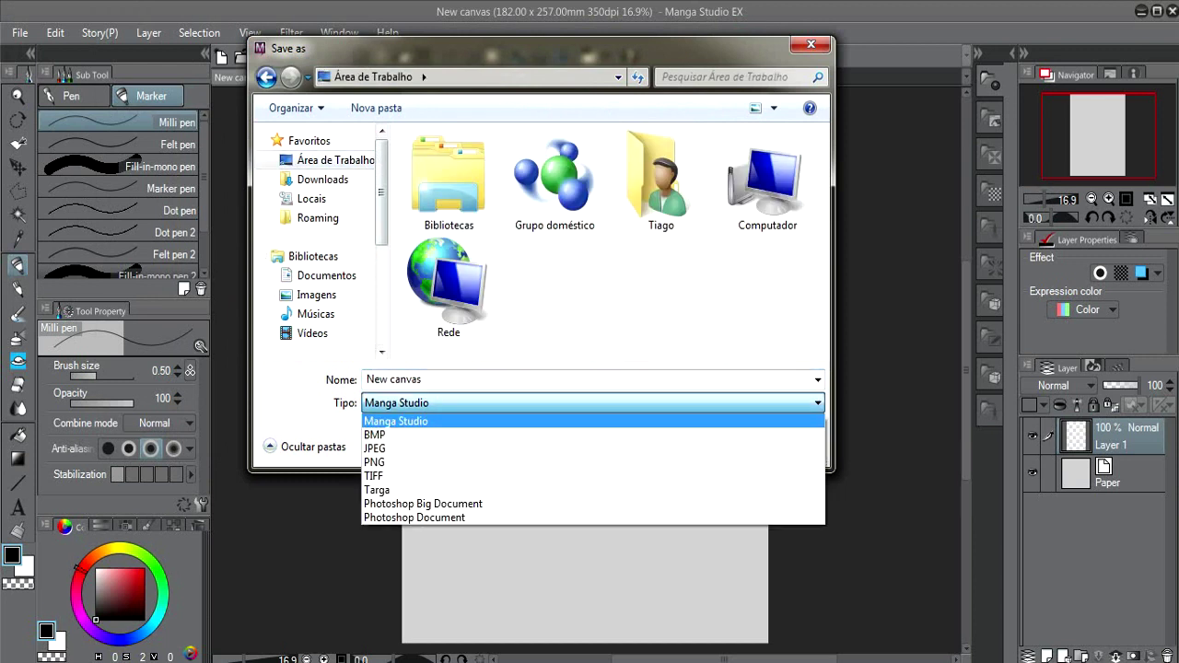
{"action": "key", "text": "Down"}
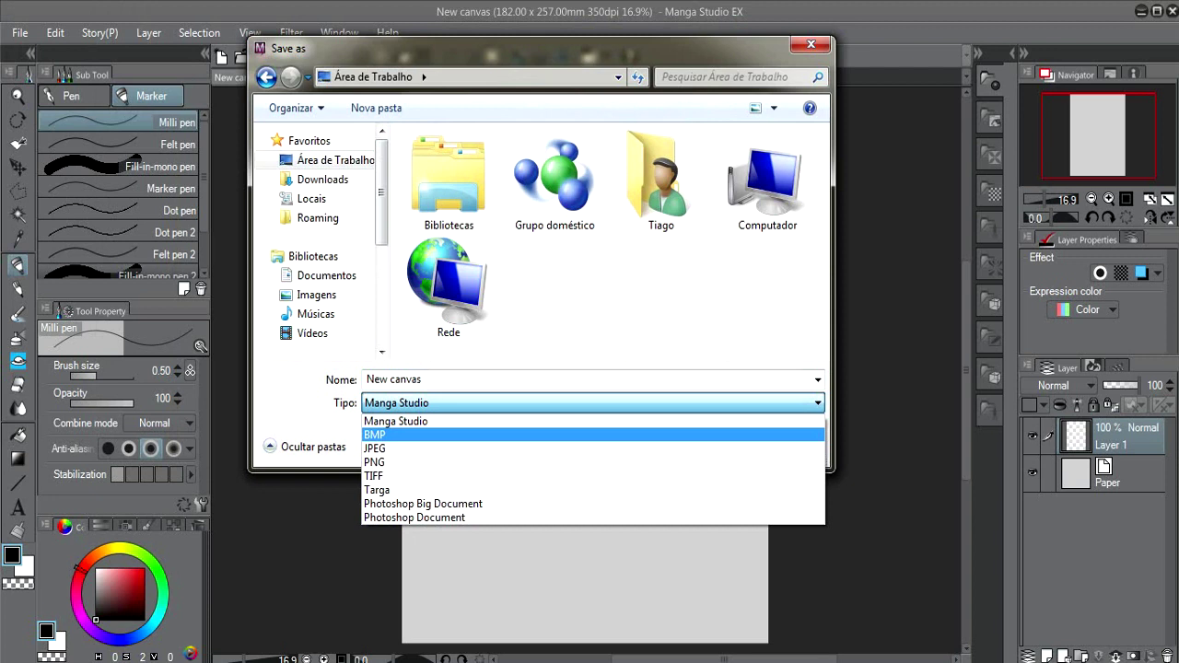
{"action": "key", "text": "Down"}
{"action": "key", "text": "Down"}
{"action": "key", "text": "Down"}
{"action": "key", "text": "Down"}
{"action": "key", "text": "Down"}
{"action": "key", "text": "Down"}
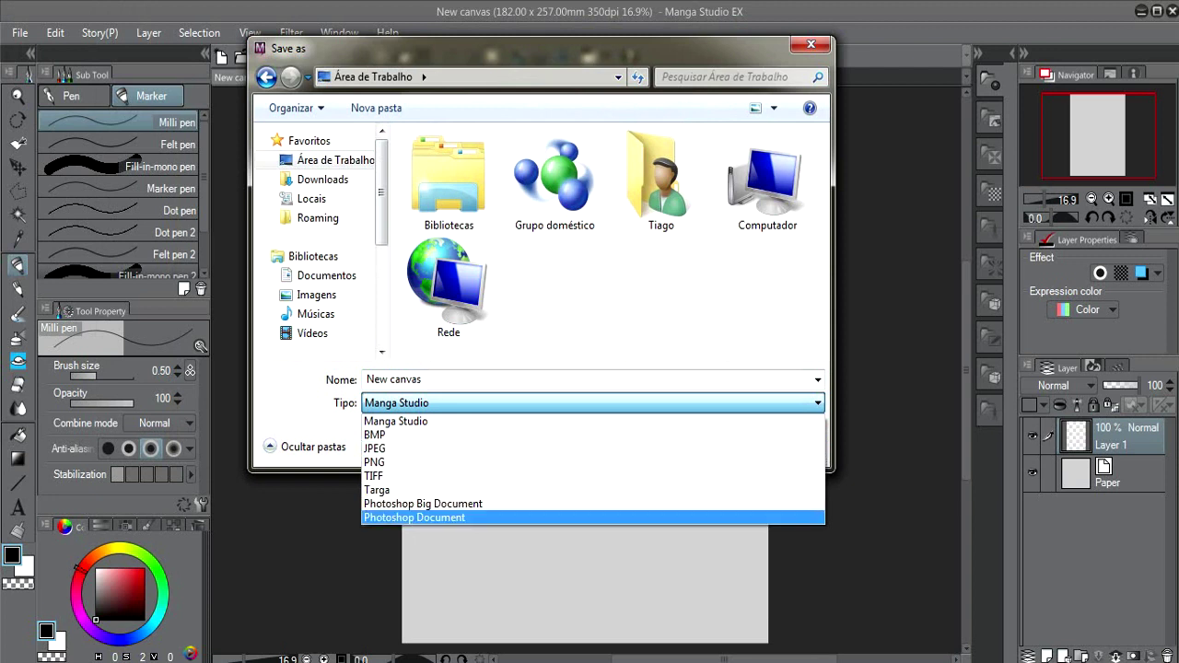
{"action": "key", "text": "Up"}
{"action": "key", "text": "Down"}
{"action": "key", "text": "Up"}
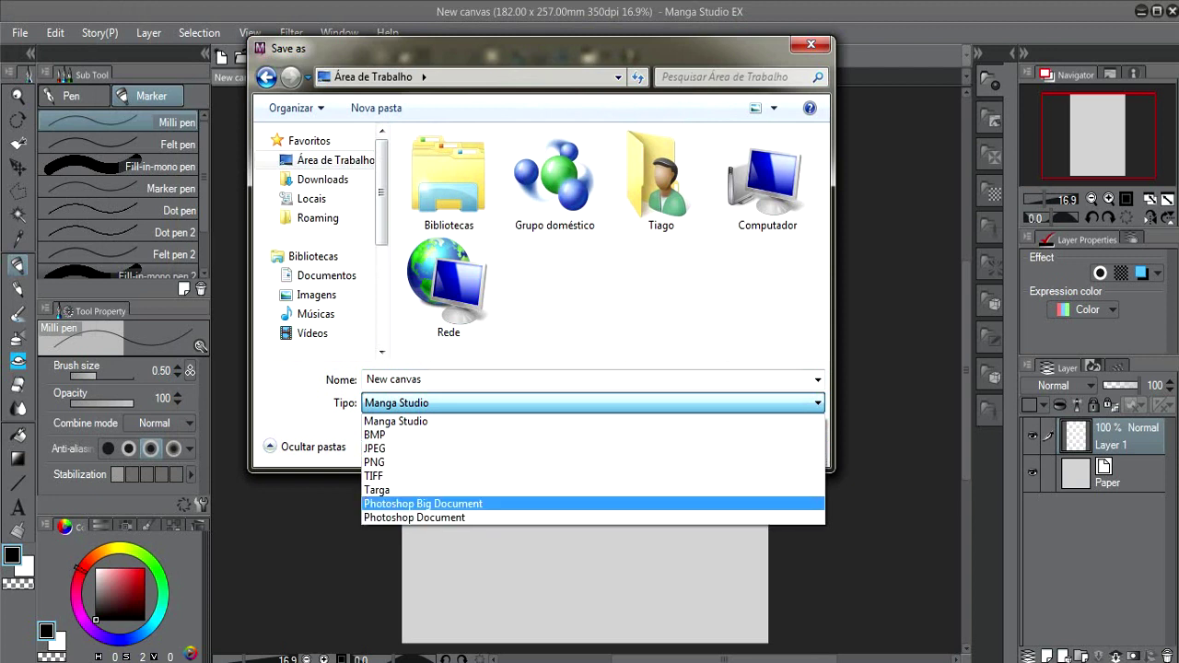
{"action": "key", "text": "Down"}
{"action": "key", "text": "Up"}
{"action": "key", "text": "Up"}
{"action": "key", "text": "Up"}
{"action": "key", "text": "Down"}
{"action": "key", "text": "Up"}
{"action": "key", "text": "Up"}
{"action": "key", "text": "Up"}
{"action": "key", "text": "Down"}
{"action": "key", "text": "Down"}
{"action": "key", "text": "Up"}
{"action": "key", "text": "Up"}
{"action": "key", "text": "Up"}
{"action": "key", "text": "Down"}
{"action": "key", "text": "Down"}
{"action": "key", "text": "Down"}
{"action": "key", "text": "Up"}
{"action": "key", "text": "Up"}
{"action": "key", "text": "Up"}
{"action": "key", "text": "Down"}
{"action": "key", "text": "Up"}
{"action": "key", "text": "Down"}
{"action": "key", "text": "Down"}
{"action": "key", "text": "Down"}
{"action": "key", "text": "Down"}
{"action": "key", "text": "Up"}
{"action": "key", "text": "Up"}
{"action": "key", "text": "Up"}
{"action": "key", "text": "Down"}
{"action": "key", "text": "Down"}
{"action": "key", "text": "Up"}
{"action": "key", "text": "Up"}
{"action": "key", "text": "Down"}
{"action": "key", "text": "Down"}
{"action": "key", "text": "Up"}
{"action": "key", "text": "Up"}
{"action": "key", "text": "Up"}
{"action": "key", "text": "Down"}
{"action": "key", "text": "Down"}
{"action": "key", "text": "Down"}
{"action": "key", "text": "Up"}
{"action": "key", "text": "Up"}
{"action": "key", "text": "Down"}
{"action": "key", "text": "Down"}
{"action": "key", "text": "Up"}
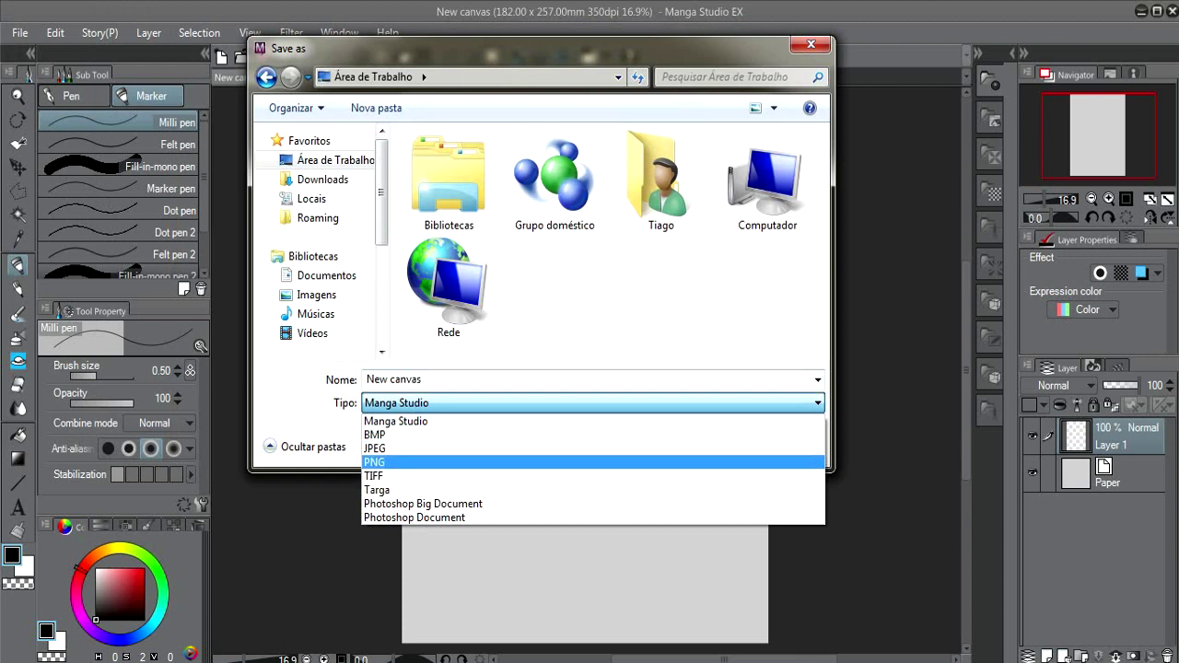
{"action": "key", "text": "Return"}
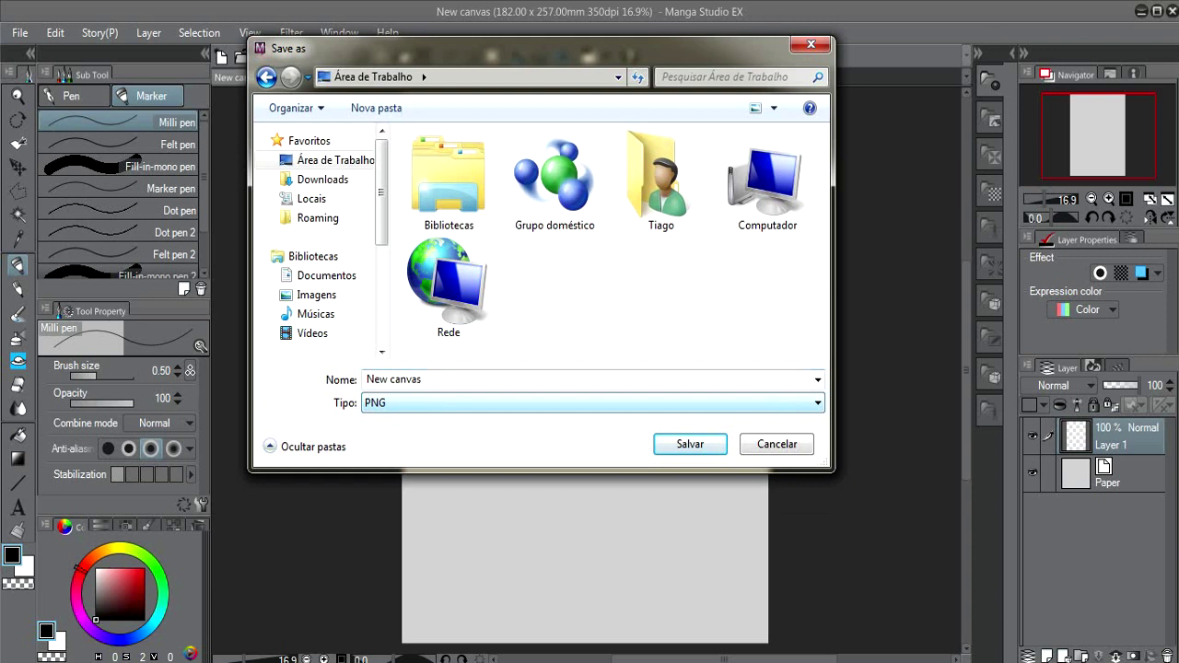
{"action": "key", "text": "Return"}
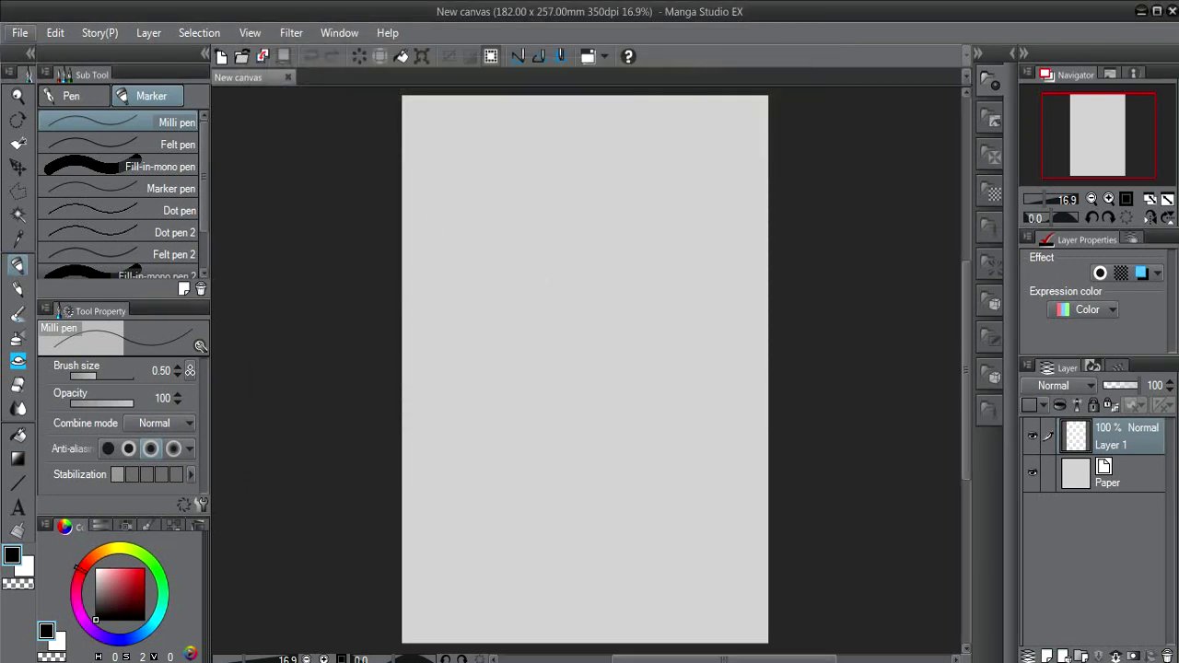
- Review the file formats available for layered and single-layer export, along with the import options
{"action": "left_click", "coordinate": [20, 32]}
{"action": "mouse_move", "coordinate": [76, 196]}
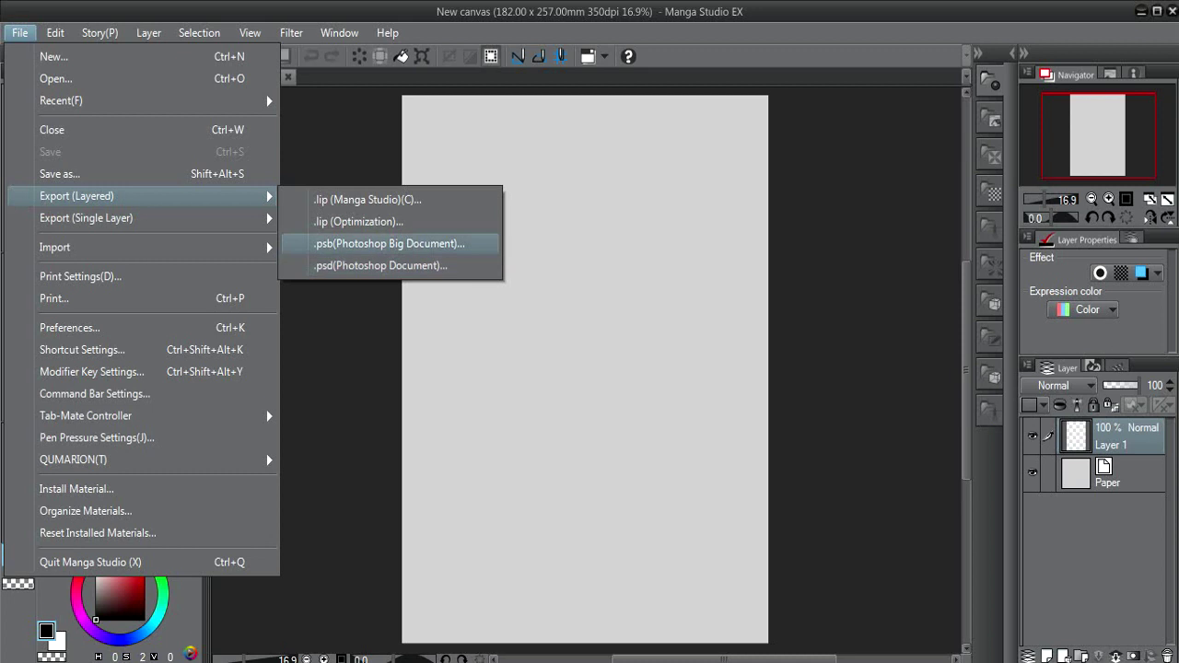
{"action": "mouse_move", "coordinate": [142, 218]}
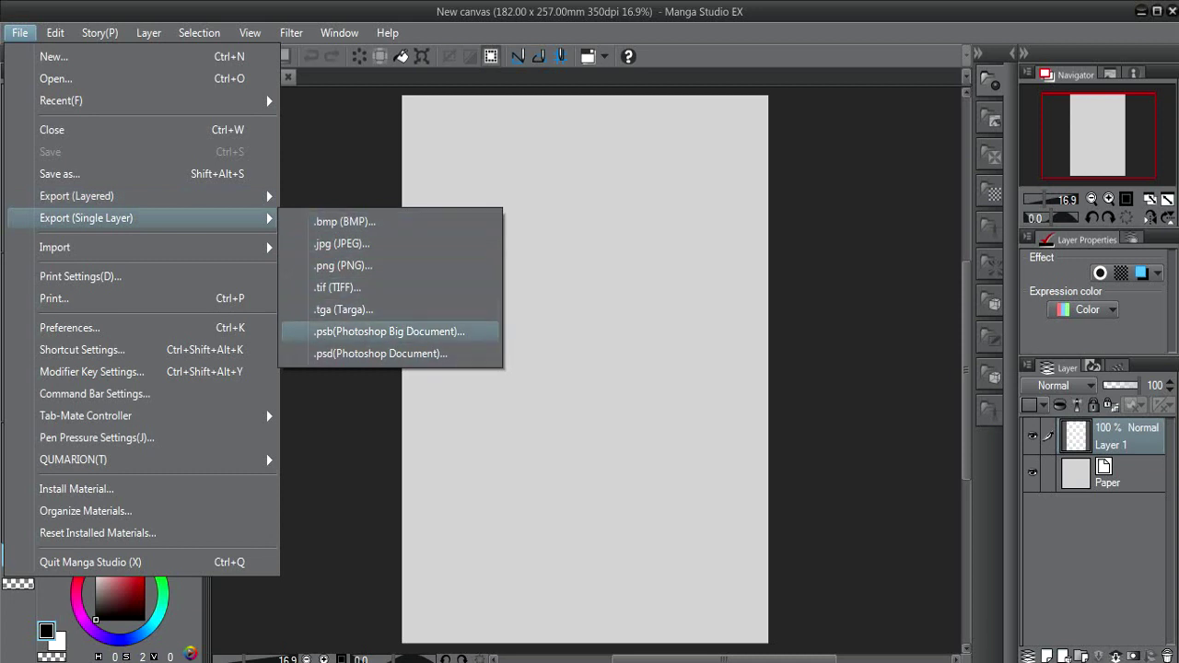
{"action": "mouse_move", "coordinate": [184, 247]}
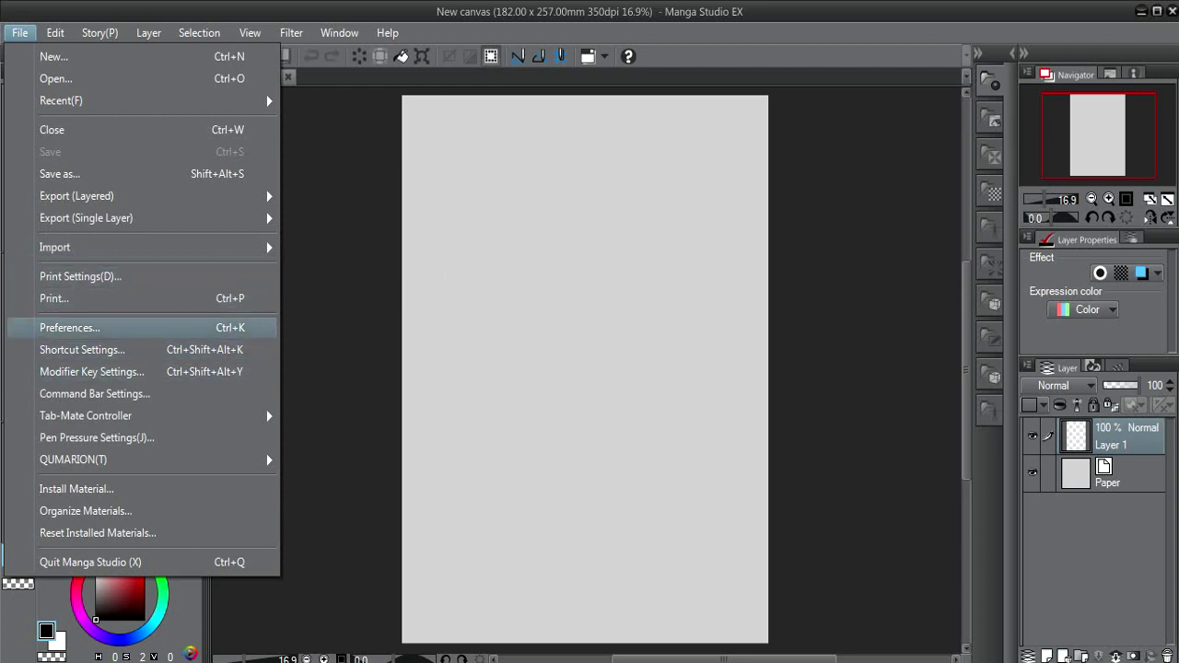
- Review every category of the Preferences, from Tool to Color conversion, and close them without making changes
{"action": "left_click", "coordinate": [70, 327]}
{"action": "left_click", "coordinate": [280, 141]}
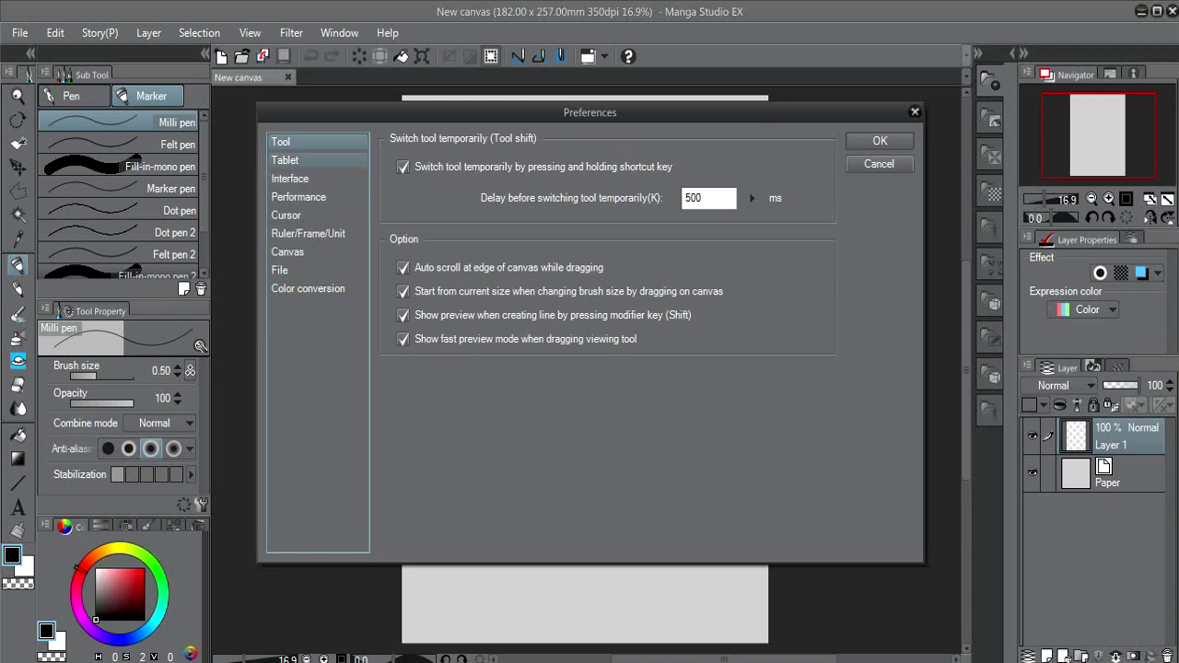
{"action": "left_click", "coordinate": [285, 160]}
{"action": "left_click", "coordinate": [290, 179]}
{"action": "left_click", "coordinate": [298, 197]}
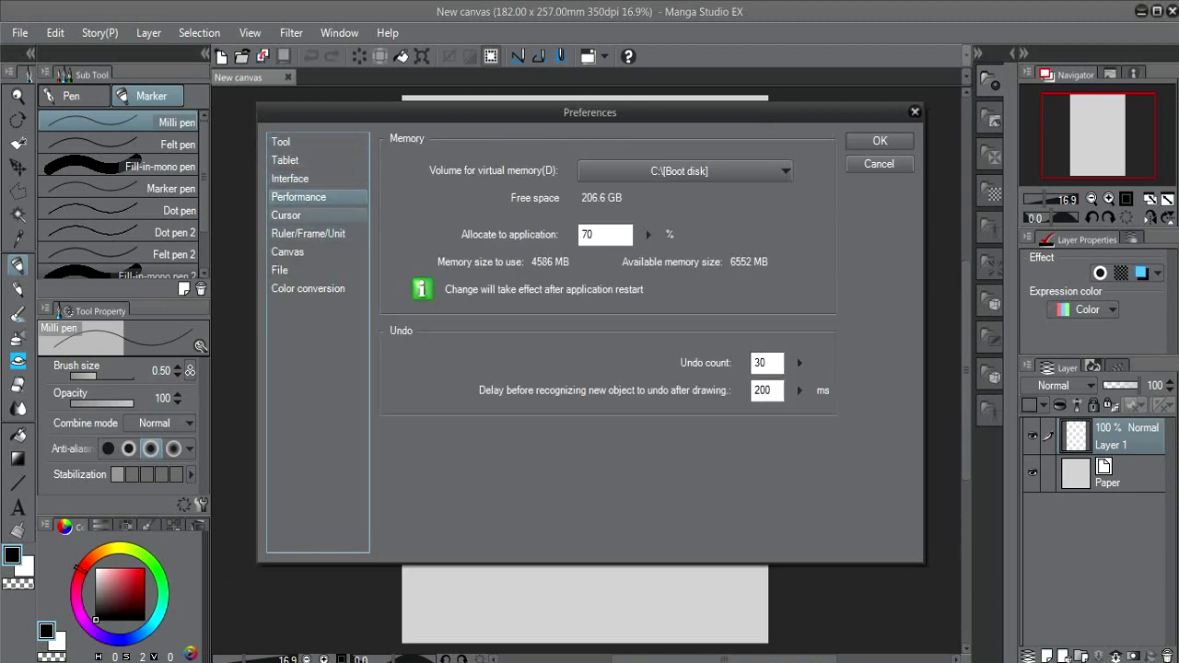
{"action": "left_click", "coordinate": [287, 215]}
{"action": "left_click", "coordinate": [299, 234]}
{"action": "left_click", "coordinate": [289, 253]}
{"action": "left_click", "coordinate": [279, 270]}
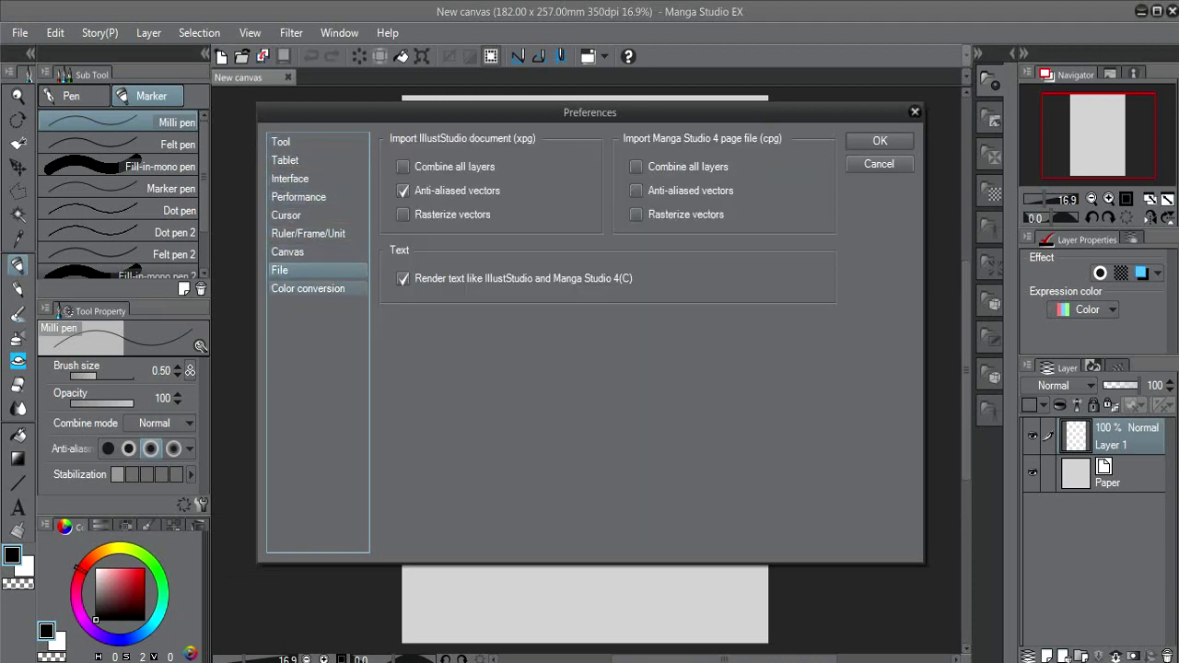
{"action": "left_click", "coordinate": [308, 289]}
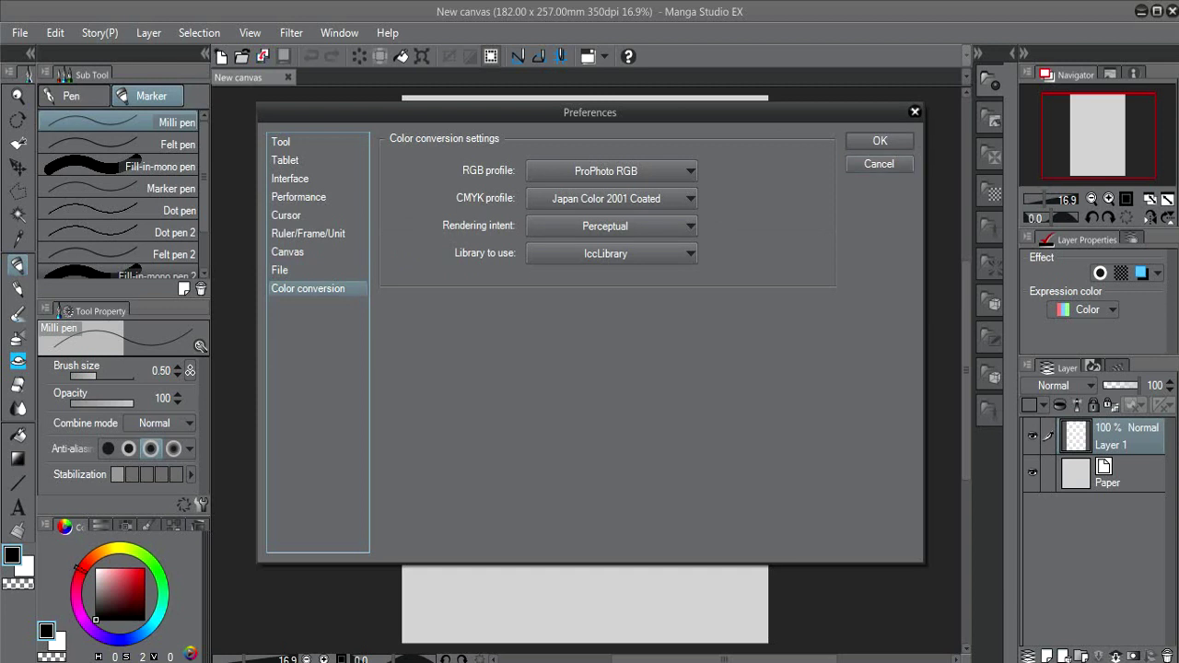
{"action": "left_click", "coordinate": [915, 112]}
- Examine the File command shortcuts, such as New, Open, Close and Save, in the Main menu area of the Shortcut Settings
{"action": "left_click", "coordinate": [19, 33]}
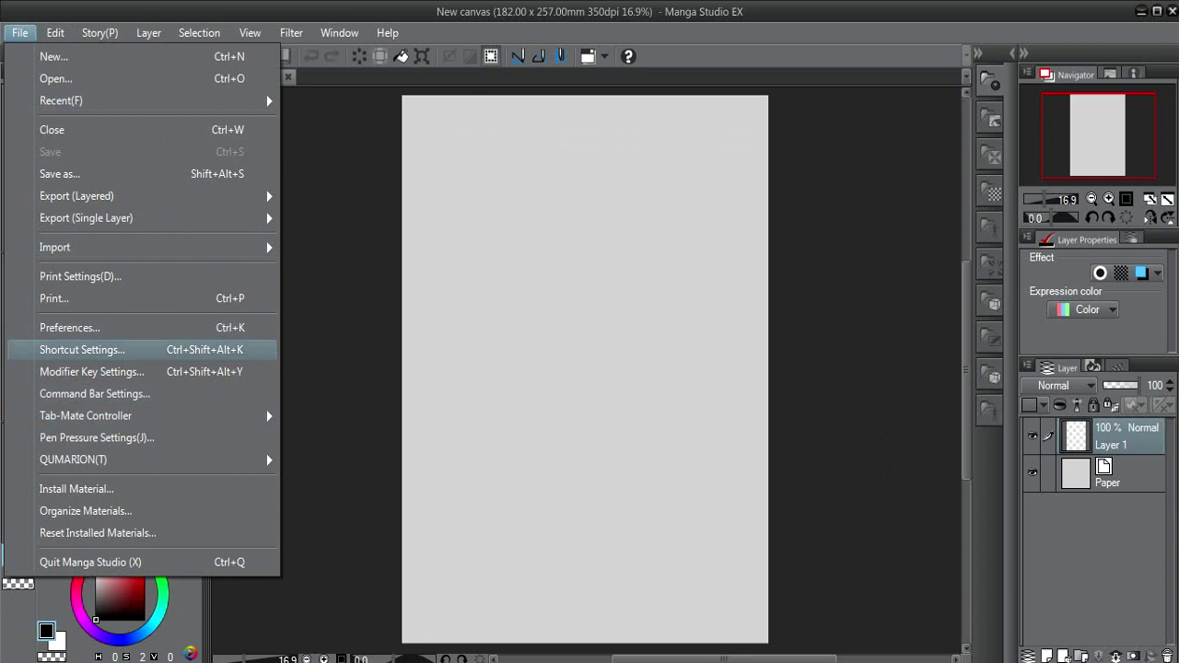
{"action": "left_click", "coordinate": [83, 349]}
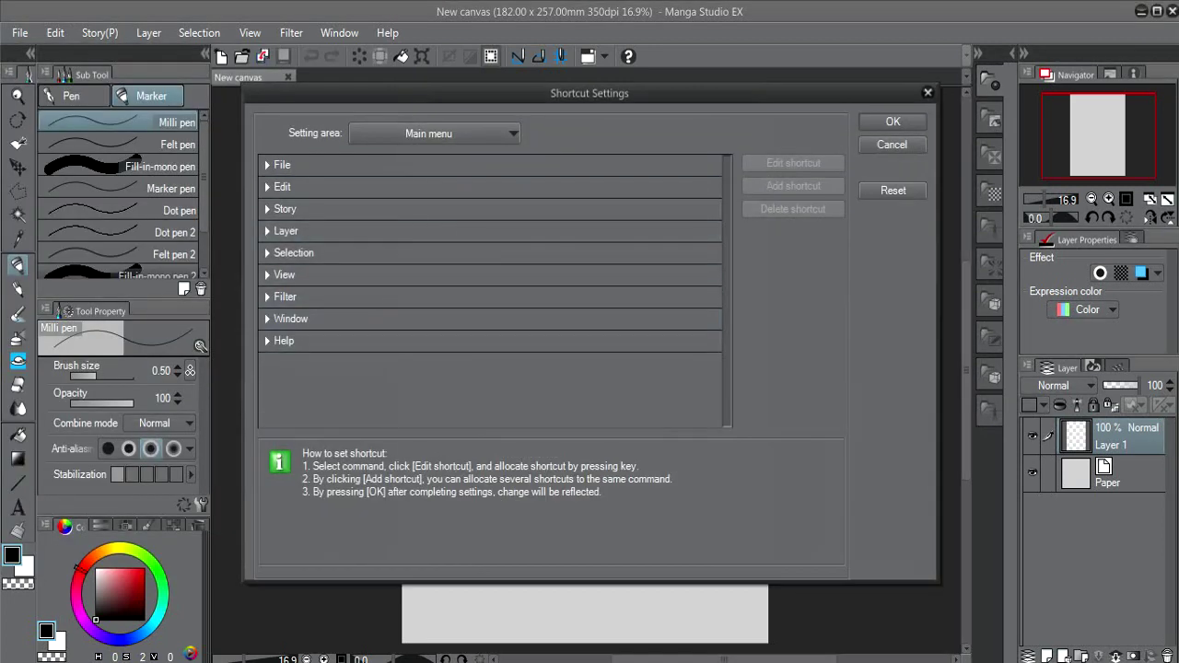
{"action": "left_click", "coordinate": [268, 164]}
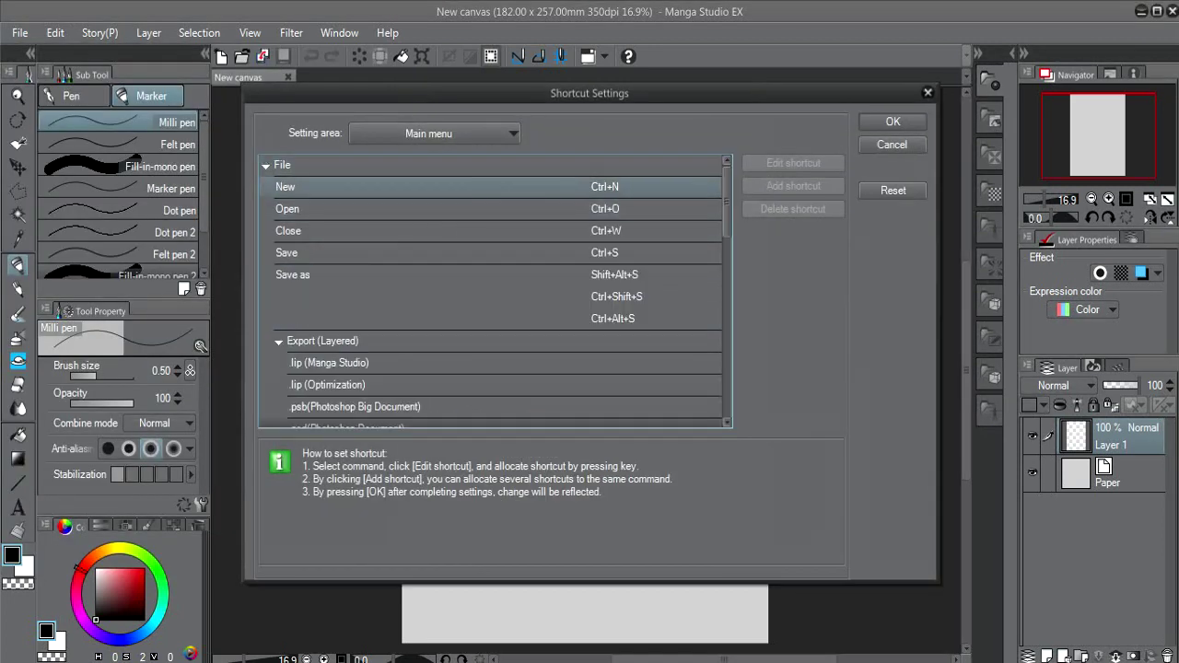
{"action": "left_click", "coordinate": [286, 187]}
{"action": "left_click", "coordinate": [368, 209]}
{"action": "left_click", "coordinate": [368, 231]}
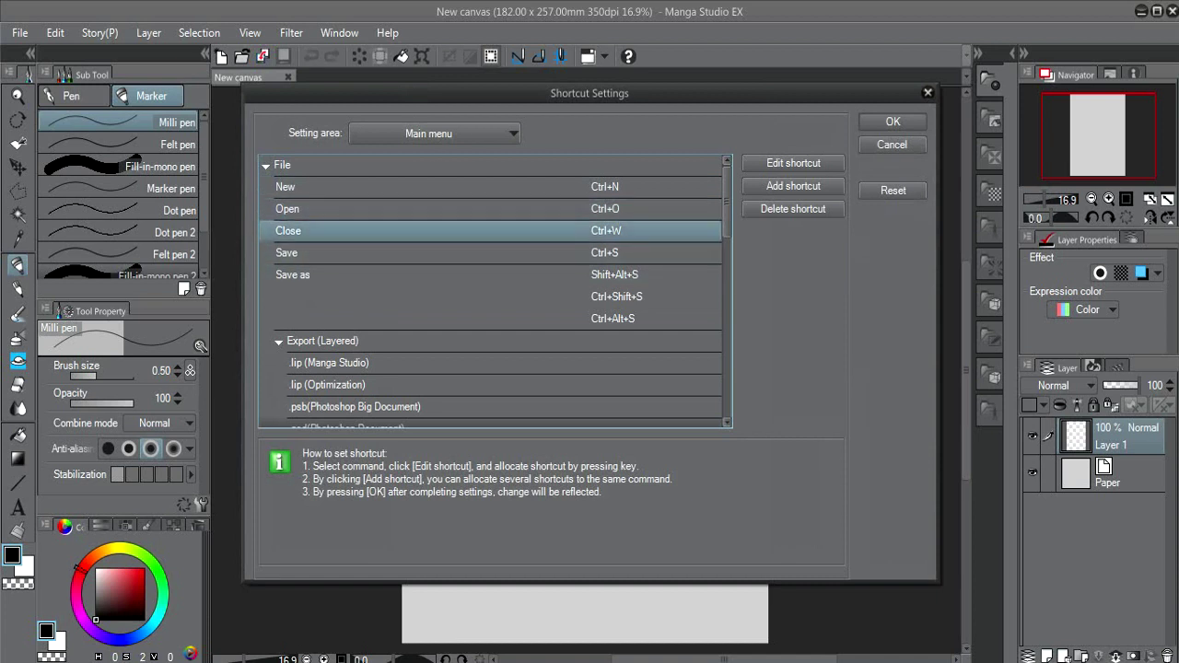
{"action": "left_click", "coordinate": [368, 253]}
{"action": "left_click", "coordinate": [369, 231]}
{"action": "left_click", "coordinate": [369, 209]}
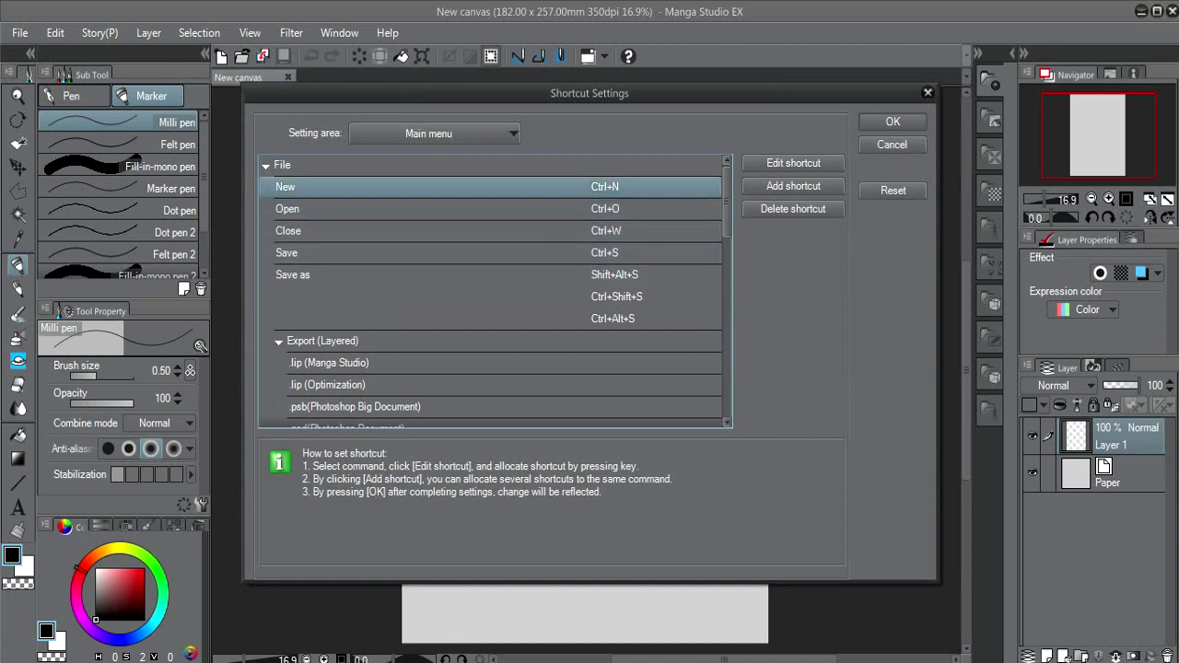
{"action": "double_click", "coordinate": [604, 209]}
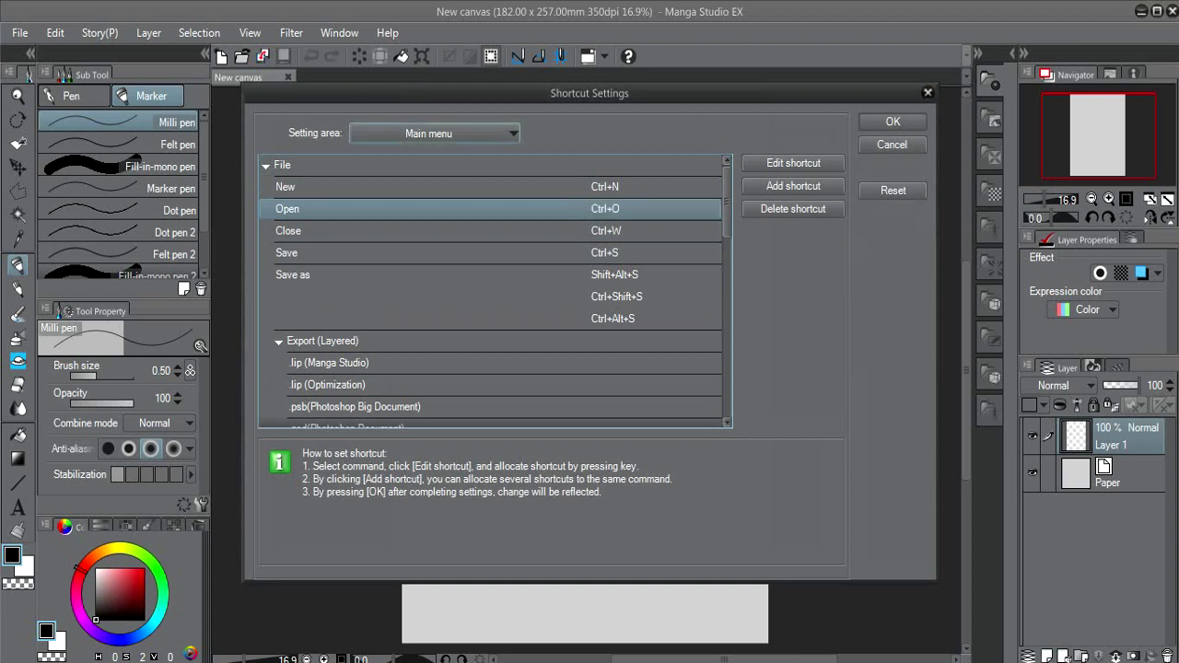
- Look through the Option, Tool and Auto Action areas of the Shortcut Settings
{"action": "left_click", "coordinate": [434, 134]}
{"action": "left_click", "coordinate": [387, 172]}
{"action": "left_click", "coordinate": [434, 133]}
{"action": "left_click", "coordinate": [386, 191]}
{"action": "left_click", "coordinate": [434, 134]}
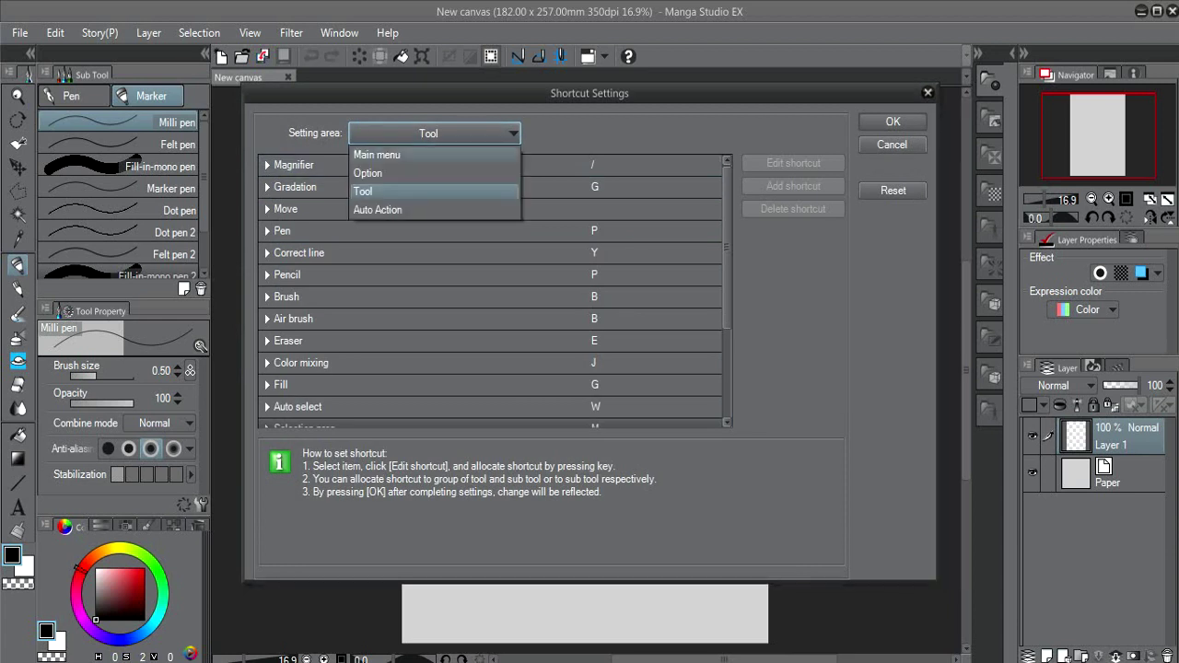
{"action": "left_click", "coordinate": [434, 210]}
{"action": "left_click", "coordinate": [433, 134]}
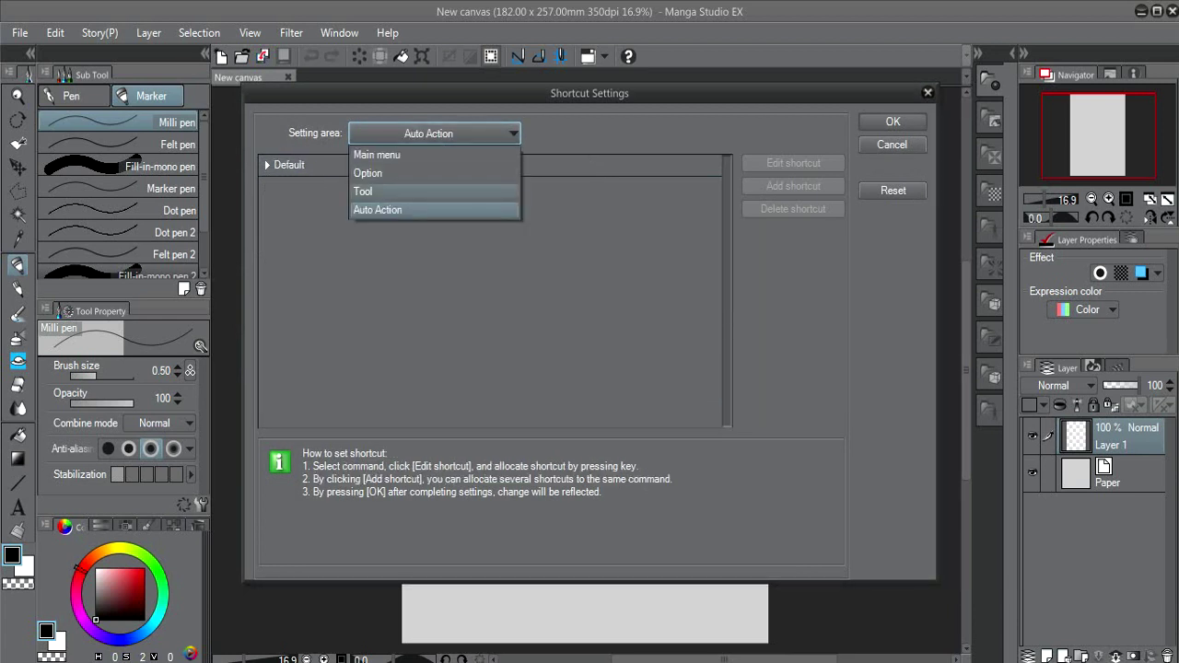
- Return to the Tool area of the Shortcut Settings and select the Correct line entry
{"action": "left_click", "coordinate": [363, 191]}
{"action": "left_click", "coordinate": [369, 164]}
{"action": "left_click", "coordinate": [368, 253]}
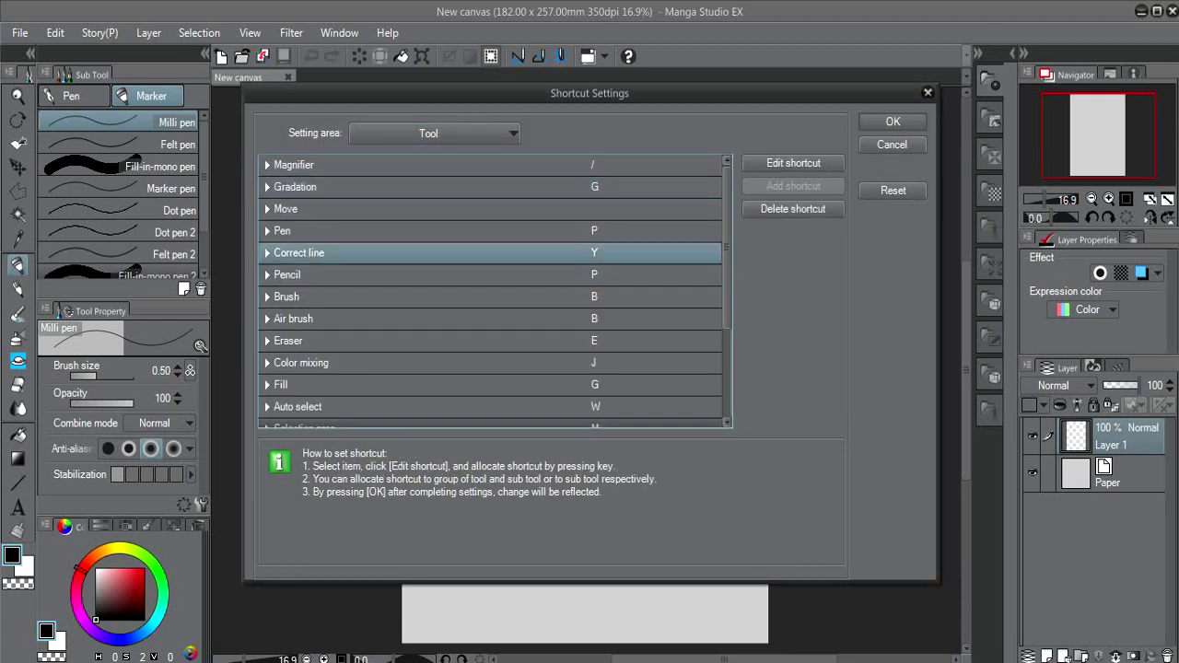
- Look through the Tool shortcuts, try the reset to the installation defaults, and cancel the Shortcut Settings
{"action": "left_click_drag", "start_coordinate": [727, 253], "coordinate": [727, 317]}
{"action": "scroll", "coordinate": [488, 290], "scroll_direction": "up", "scroll_amount": 3}
{"action": "left_click", "coordinate": [893, 190]}
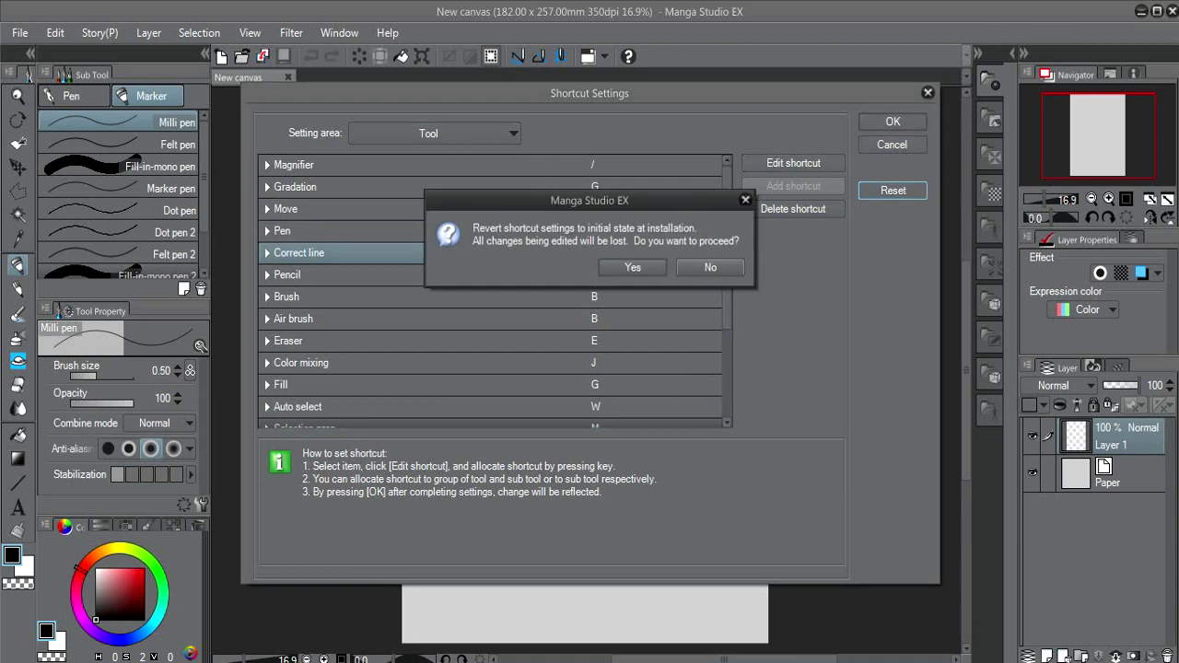
{"action": "left_click", "coordinate": [635, 267]}
{"action": "left_click", "coordinate": [892, 144]}
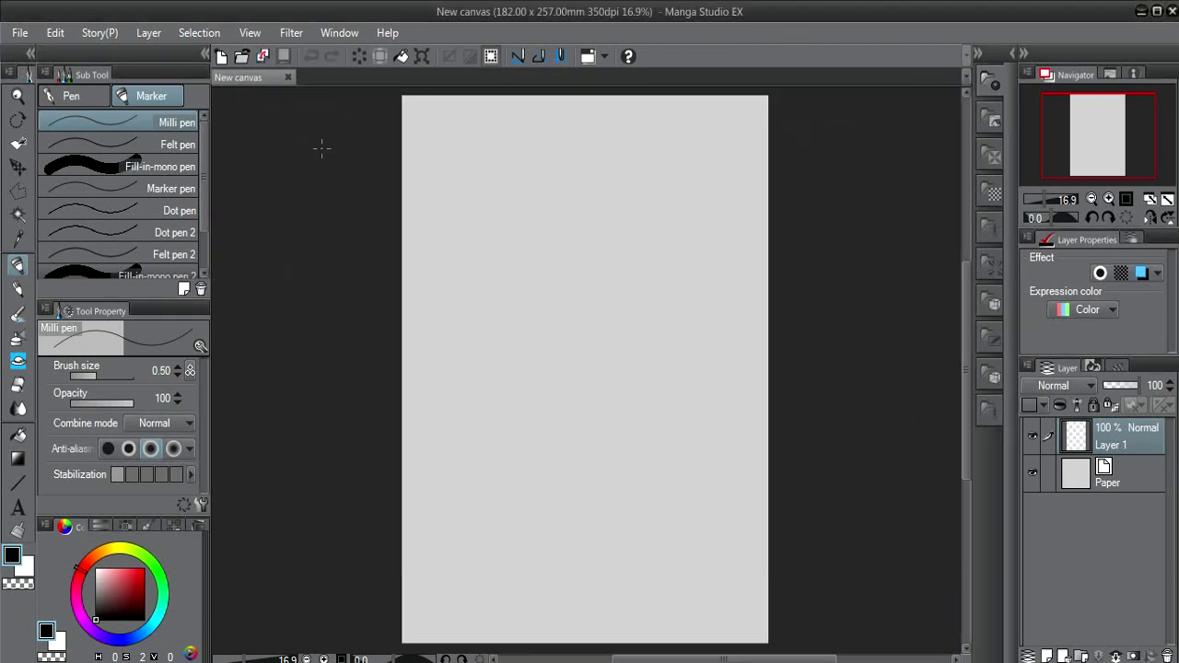
- Open the Modifier Key Settings and try switching the Ctrl, Shift and Alt refine filters on and off
{"action": "left_click", "coordinate": [20, 33]}
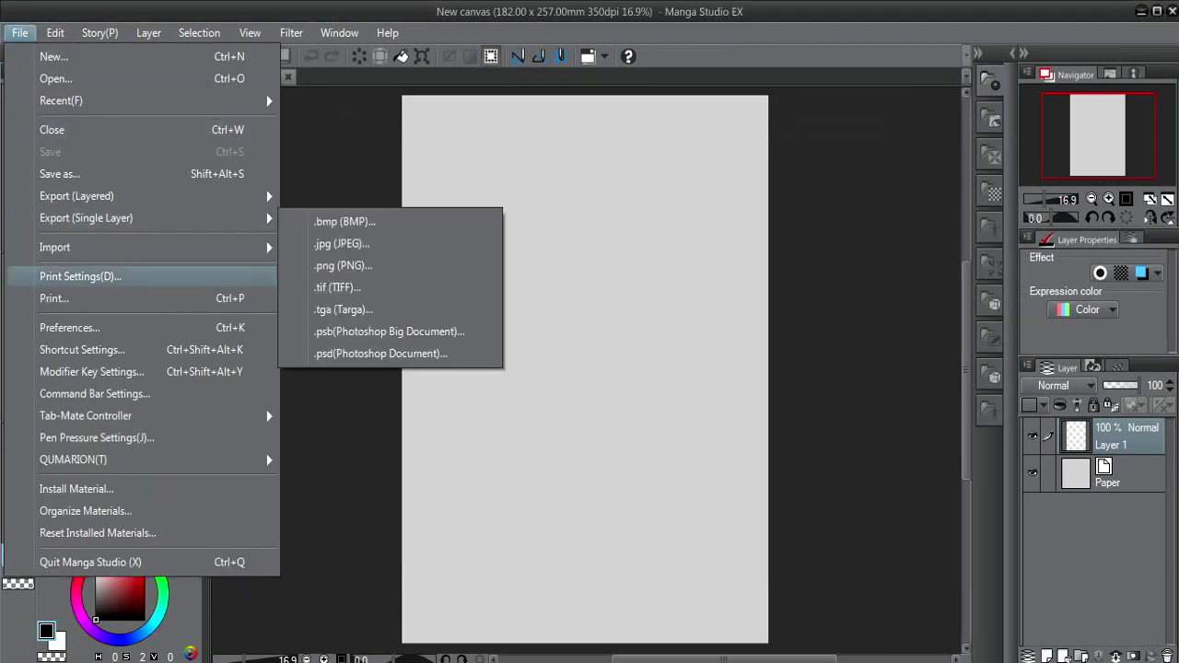
{"action": "key", "text": "Up"}
{"action": "key", "text": "Up"}
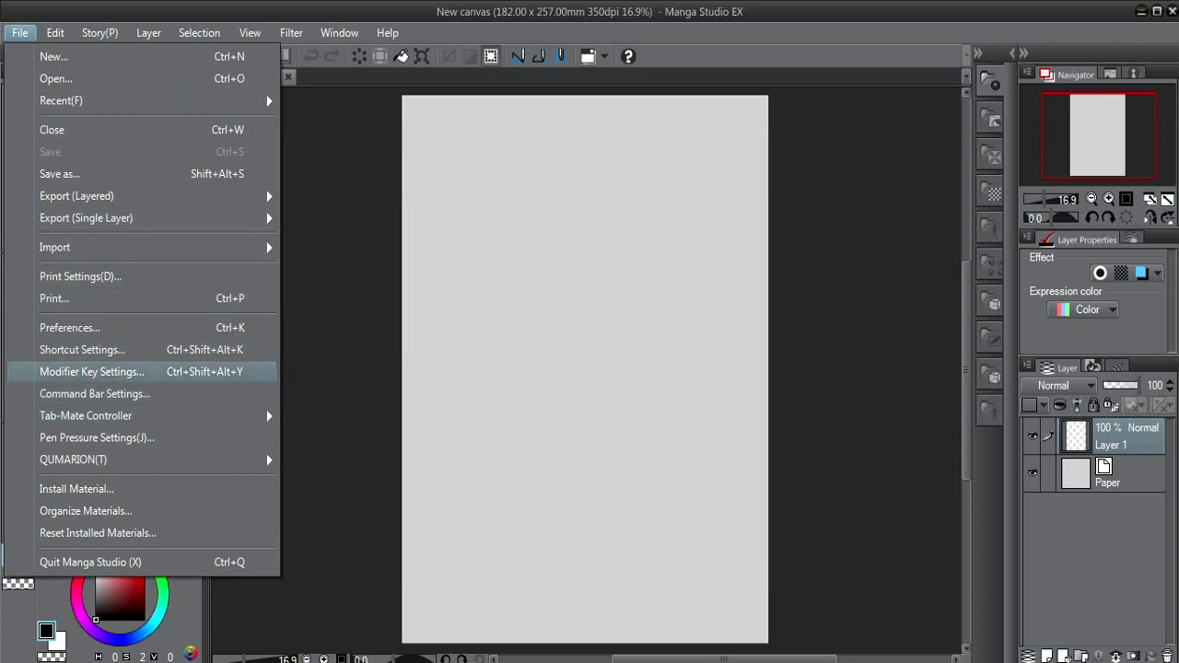
{"action": "key", "text": "Return"}
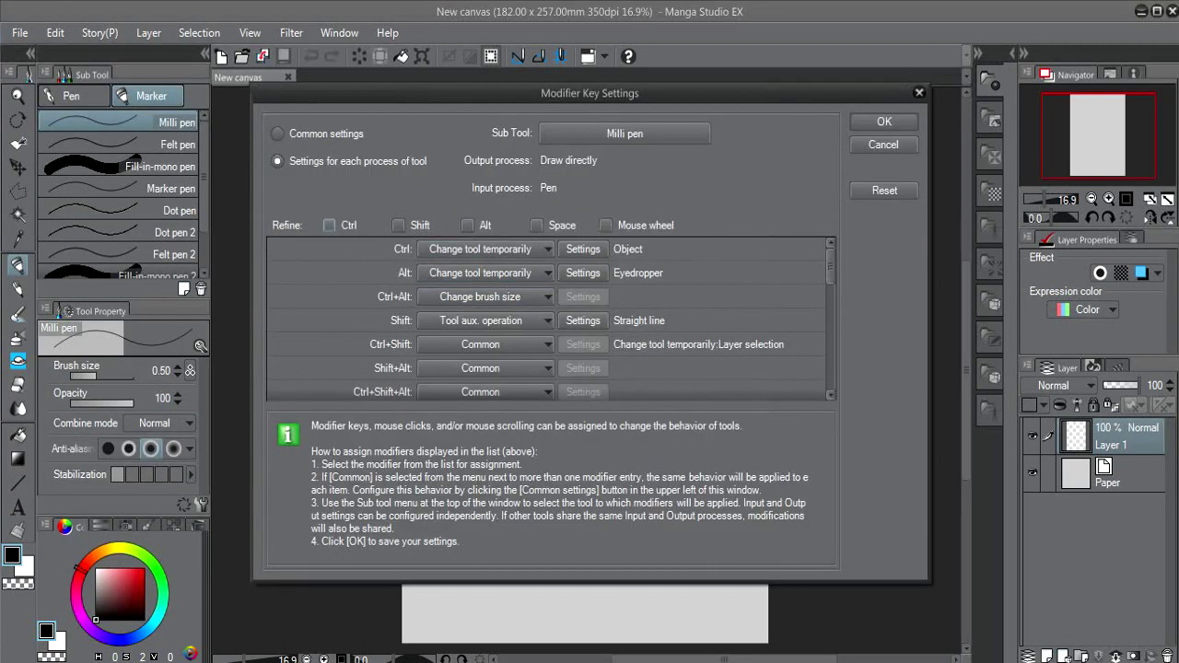
{"action": "left_click", "coordinate": [329, 225]}
{"action": "left_click", "coordinate": [330, 226]}
{"action": "key", "text": "Tab"}
{"action": "key", "text": "space"}
{"action": "key", "text": "space"}
{"action": "key", "text": "Tab"}
{"action": "key", "text": "space"}
{"action": "key", "text": "space"}
- Browse the selectable sub tools without changing Milli pen, look over its modifier assignments, and accept the Modifier Key Settings
{"action": "left_click", "coordinate": [624, 134]}
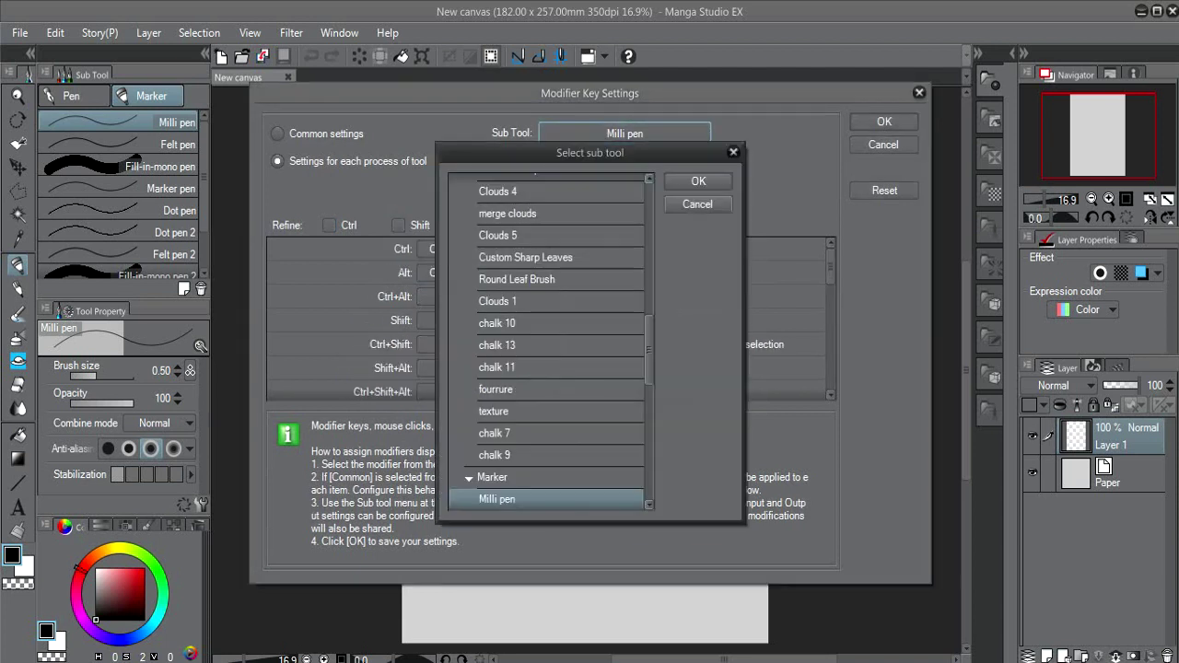
{"action": "mouse_move", "coordinate": [649, 344]}
{"action": "left_mouse_down"}
{"action": "mouse_move", "coordinate": [649, 328]}
{"action": "mouse_move", "coordinate": [649, 359]}
{"action": "left_mouse_up"}
{"action": "left_click", "coordinate": [698, 204]}
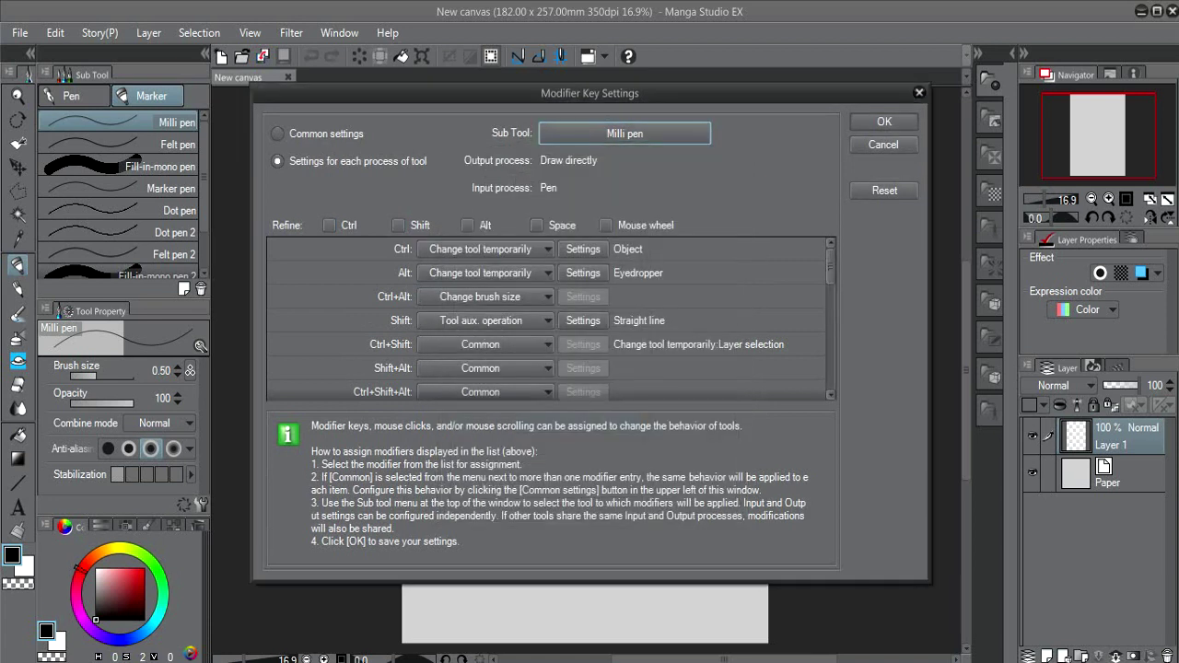
{"action": "mouse_move", "coordinate": [831, 267]}
{"action": "left_mouse_down"}
{"action": "mouse_move", "coordinate": [831, 376]}
{"action": "mouse_move", "coordinate": [830, 261]}
{"action": "left_mouse_up"}
{"action": "left_click", "coordinate": [884, 122]}
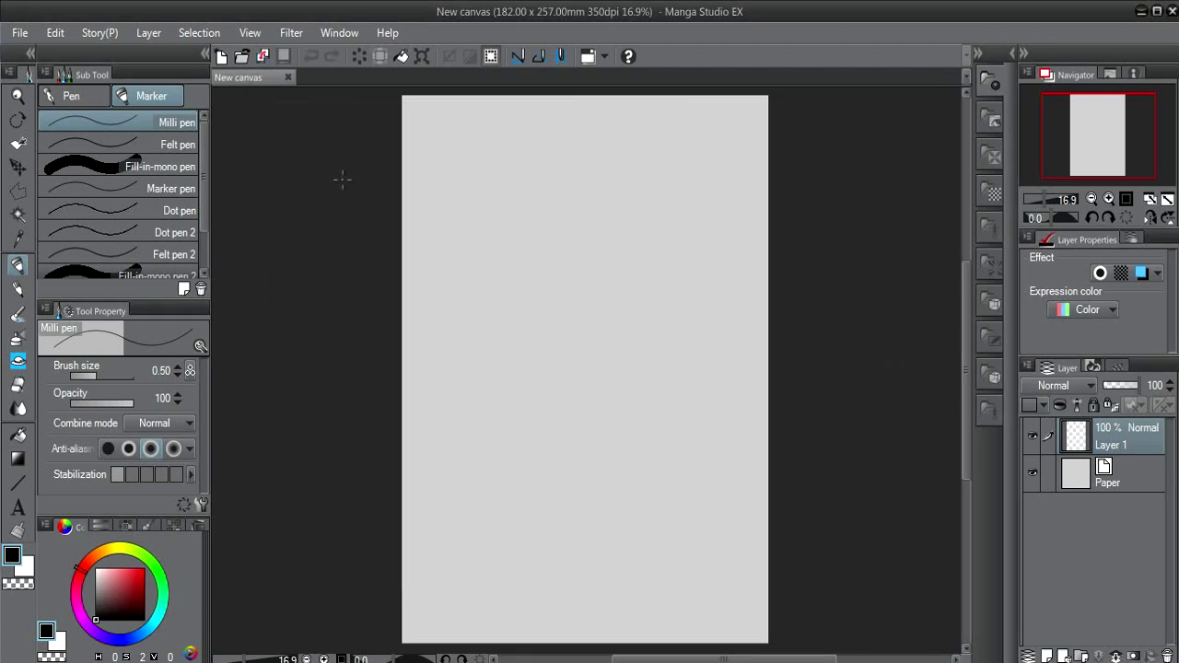
- Open the Command Bar settings and examine the commands in the File group of the Main menu selection
{"action": "left_click", "coordinate": [20, 32]}
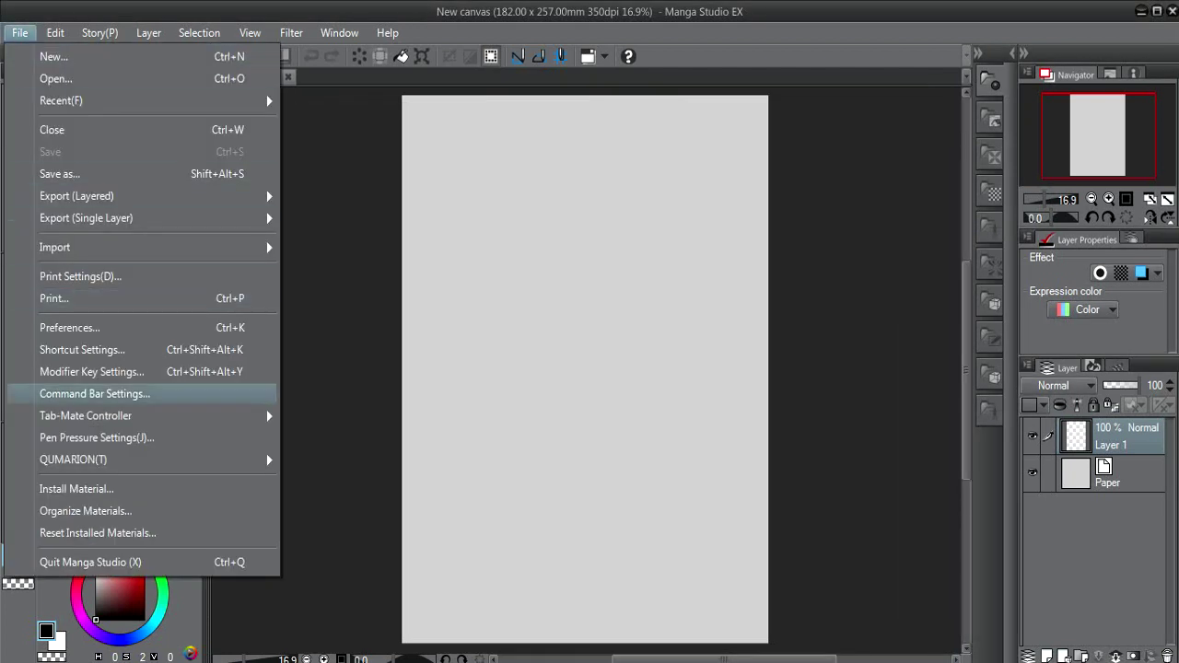
{"action": "left_click", "coordinate": [94, 393]}
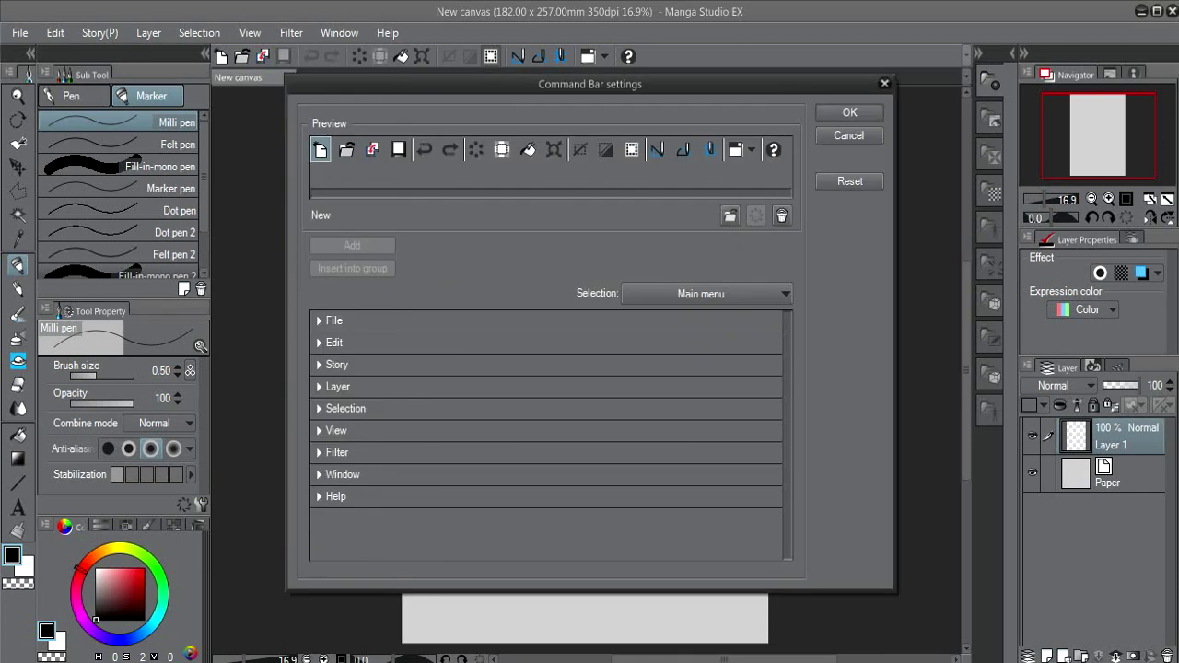
{"action": "left_click", "coordinate": [319, 320]}
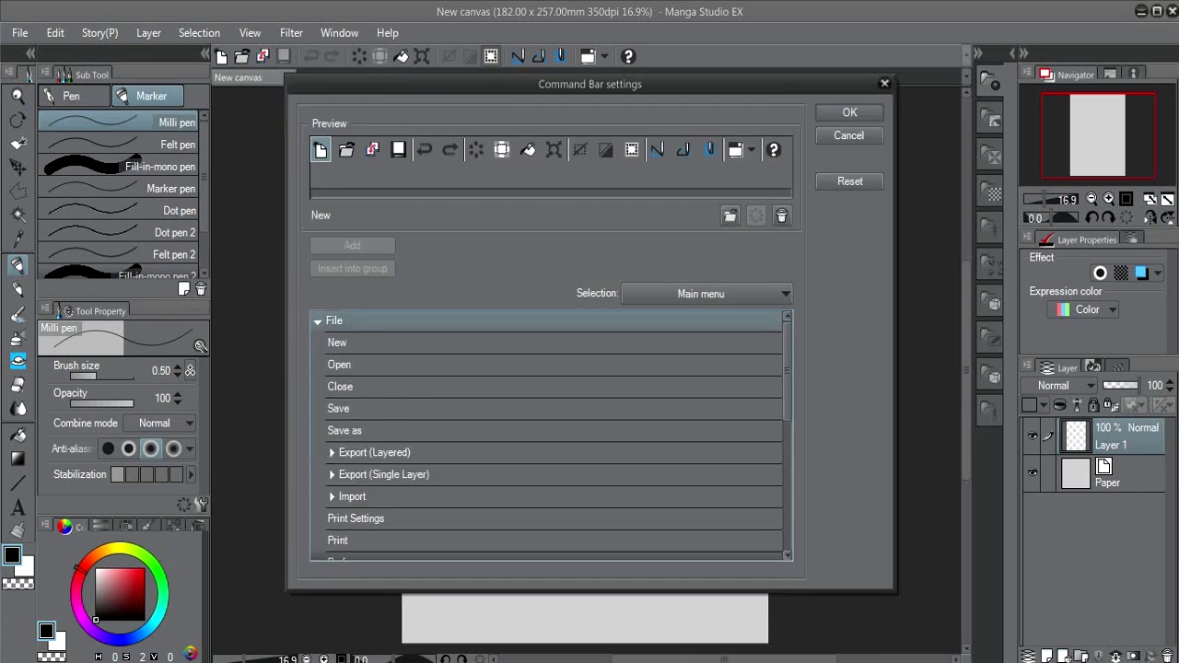
{"action": "left_click", "coordinate": [319, 320]}
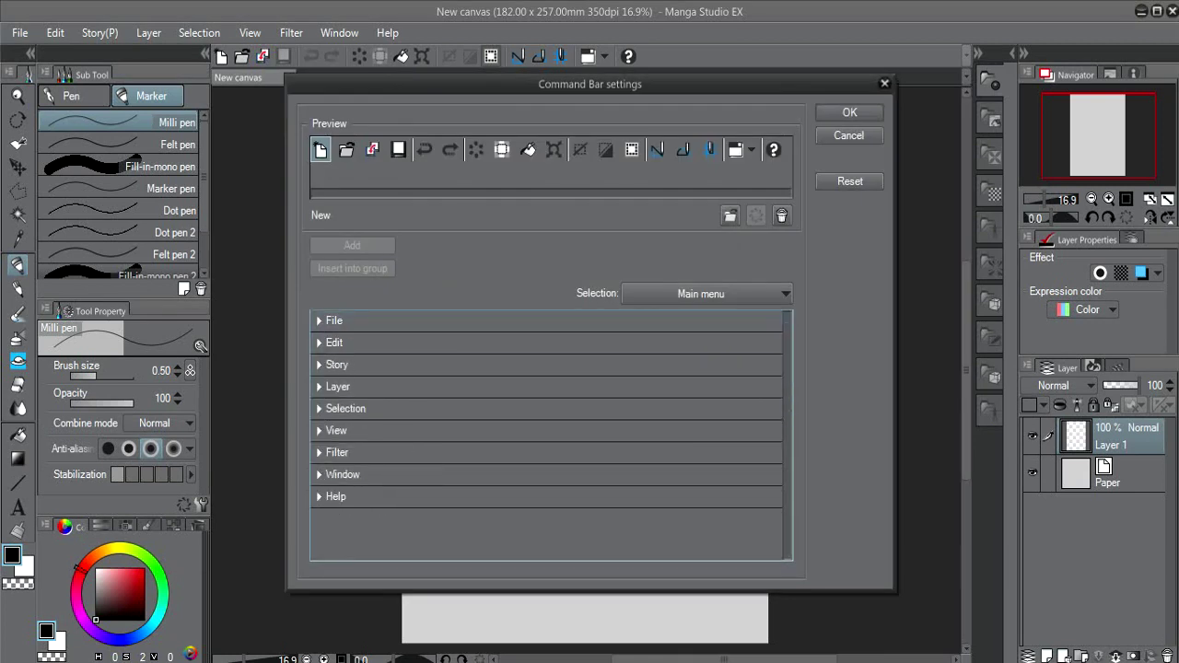
{"action": "left_click", "coordinate": [318, 320]}
{"action": "left_click", "coordinate": [319, 320]}
- Look through the Edit, Story, Layer and Selection command groups and close the Command Bar settings without changes
{"action": "left_click", "coordinate": [319, 342]}
{"action": "left_click", "coordinate": [319, 343]}
{"action": "key", "text": "Right"}
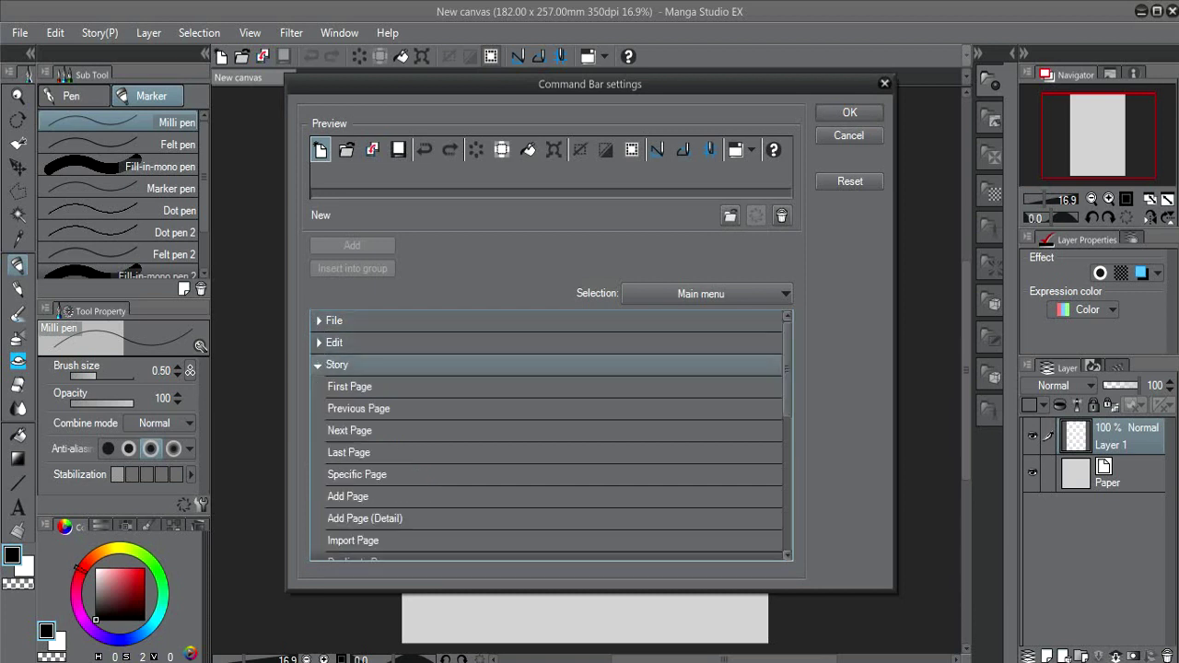
{"action": "key", "text": "Left"}
{"action": "key", "text": "Down"}
{"action": "key", "text": "Down"}
{"action": "key", "text": "Up"}
{"action": "key", "text": "Right"}
{"action": "key", "text": "Left"}
{"action": "key", "text": "Down"}
{"action": "key", "text": "Right"}
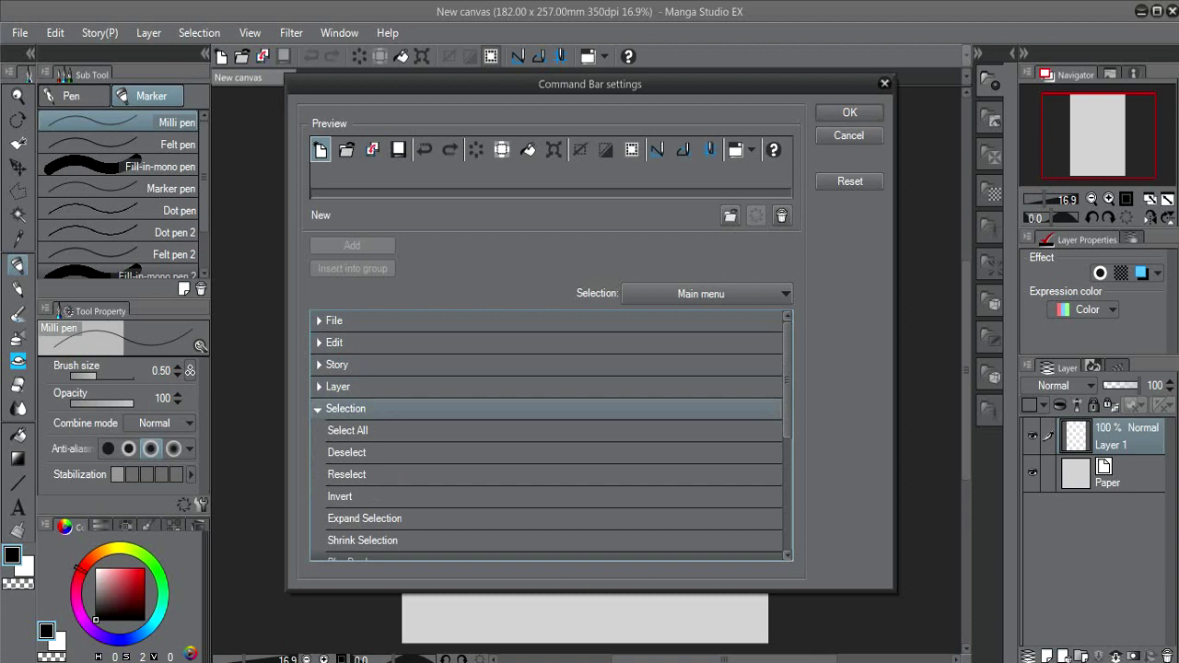
{"action": "left_click", "coordinate": [319, 409]}
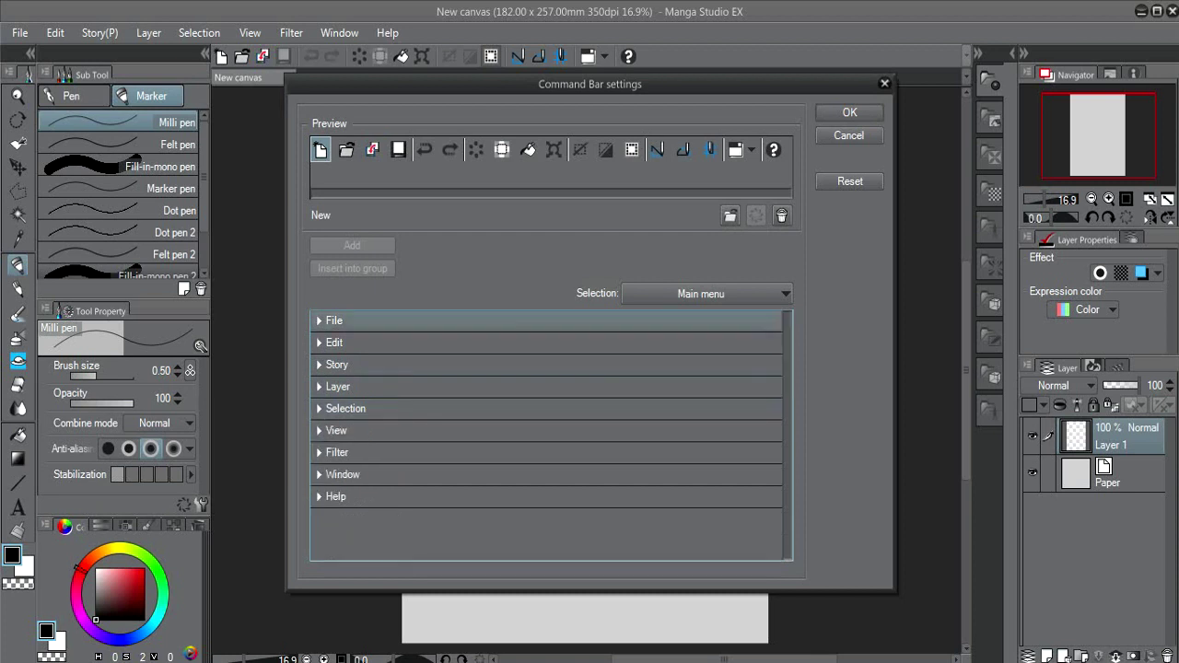
{"action": "key", "text": "Escape"}
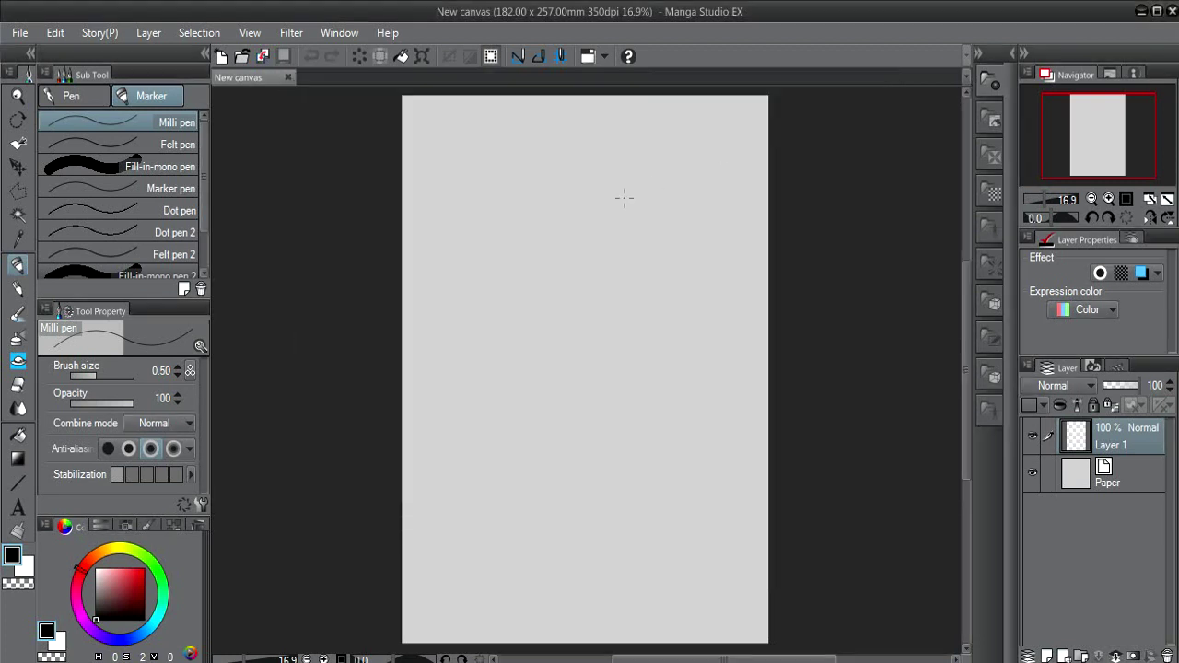
- View the Tab-Mate Controller options, examine the Adjust and Try adjusted result modes of the Pen Pressure Settings, and accept them
{"action": "left_click", "coordinate": [259, 129]}
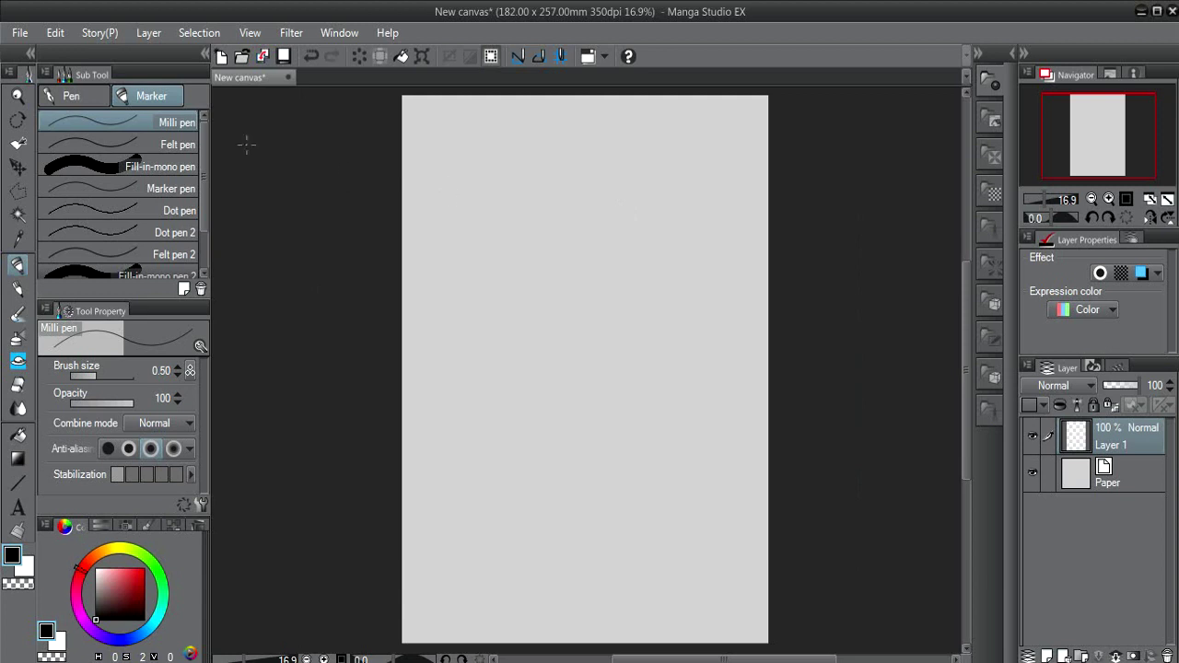
{"action": "left_click", "coordinate": [20, 33]}
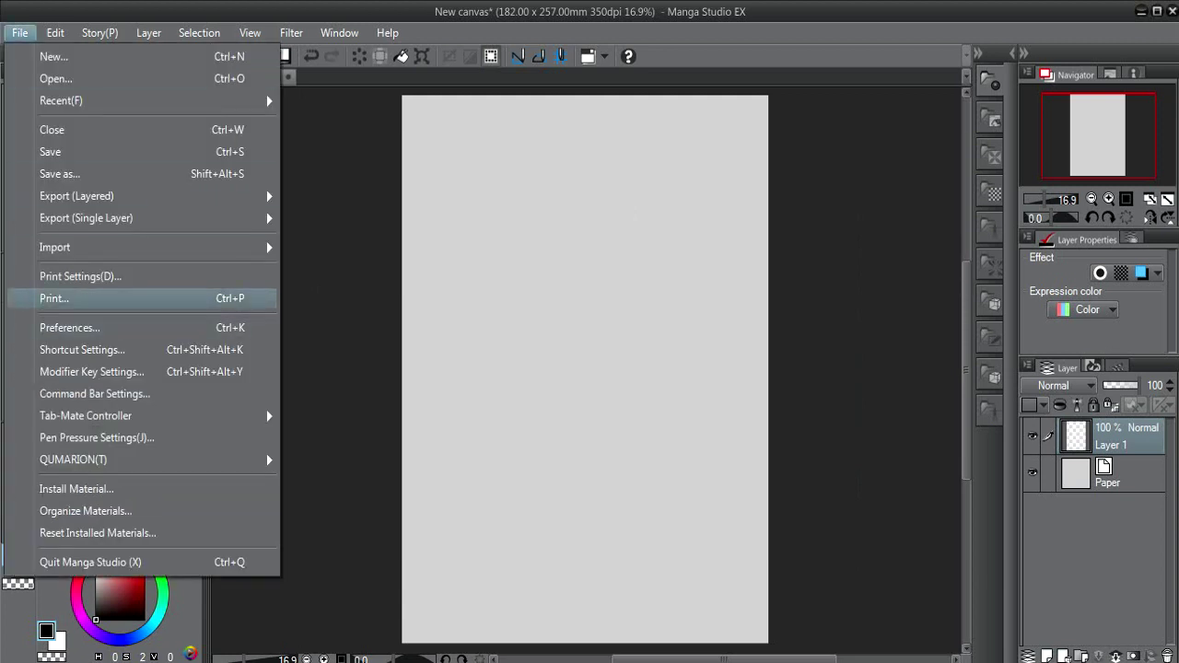
{"action": "mouse_move", "coordinate": [138, 415]}
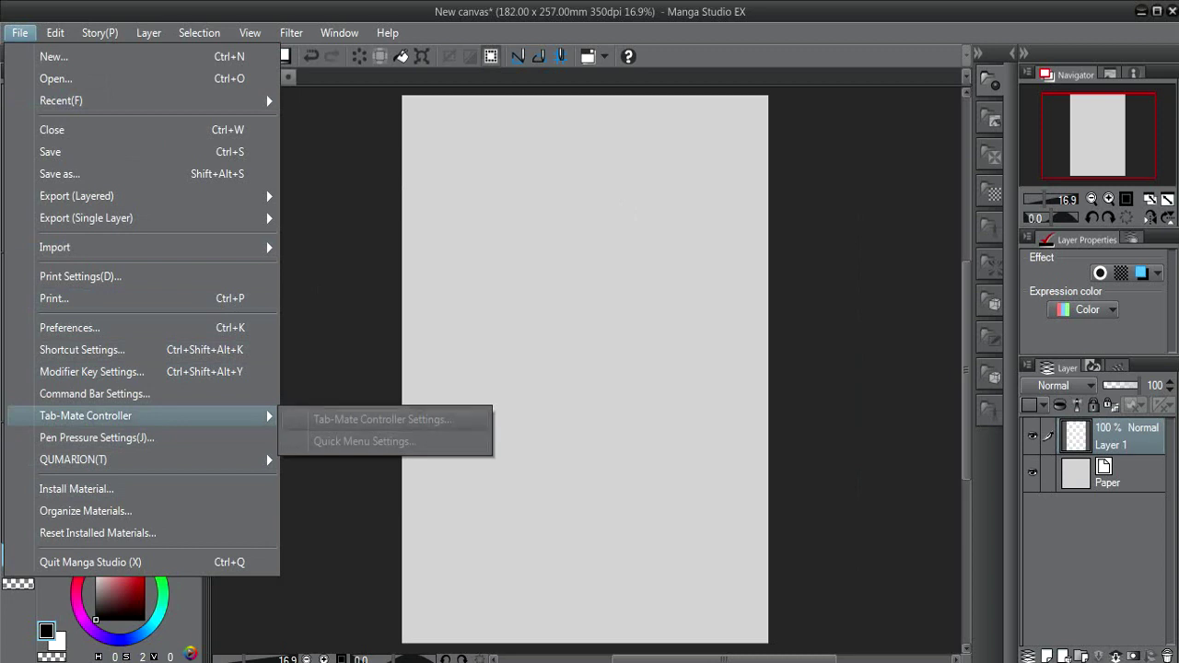
{"action": "left_click", "coordinate": [97, 438]}
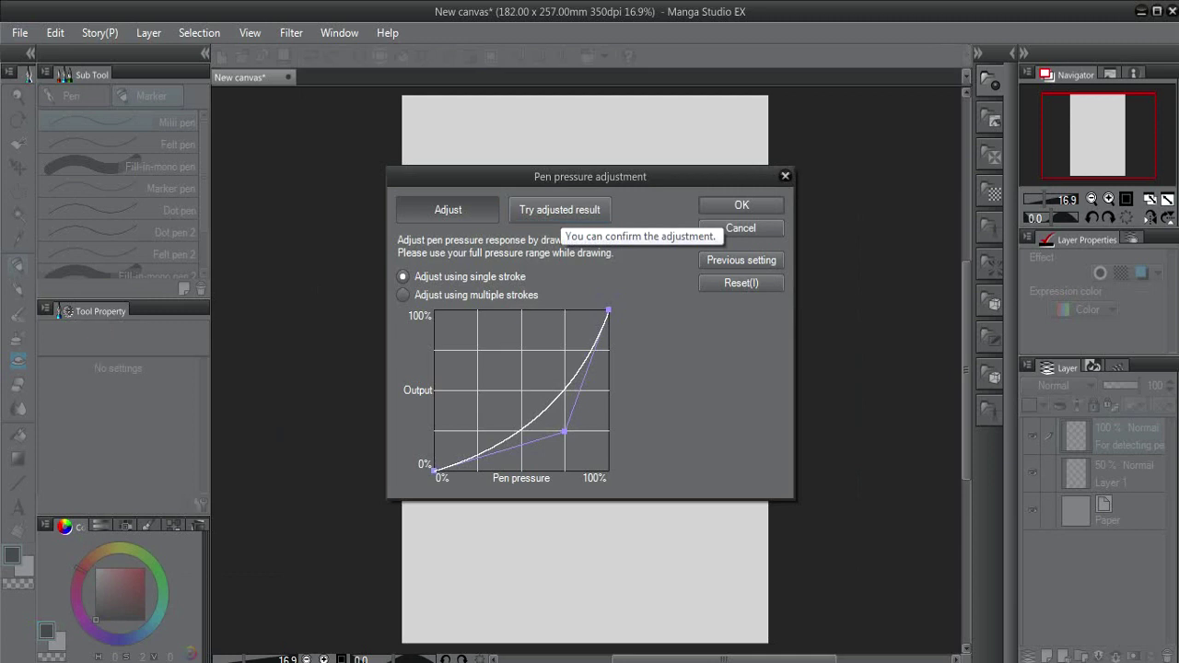
{"action": "left_click", "coordinate": [559, 210]}
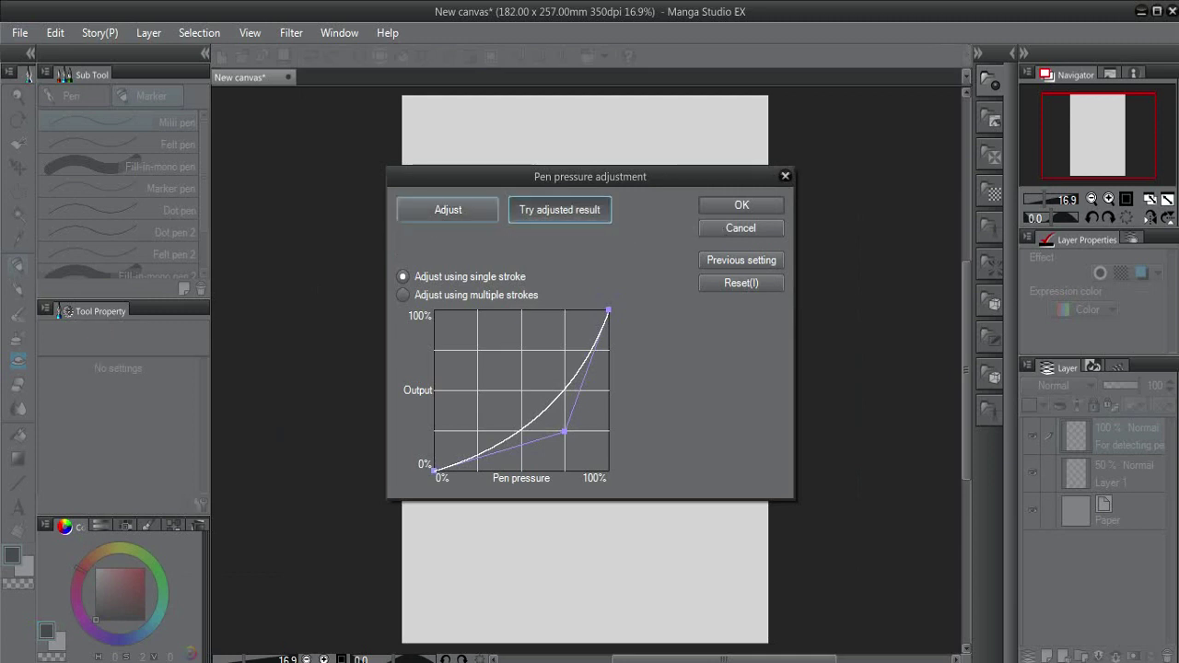
{"action": "left_click", "coordinate": [448, 210]}
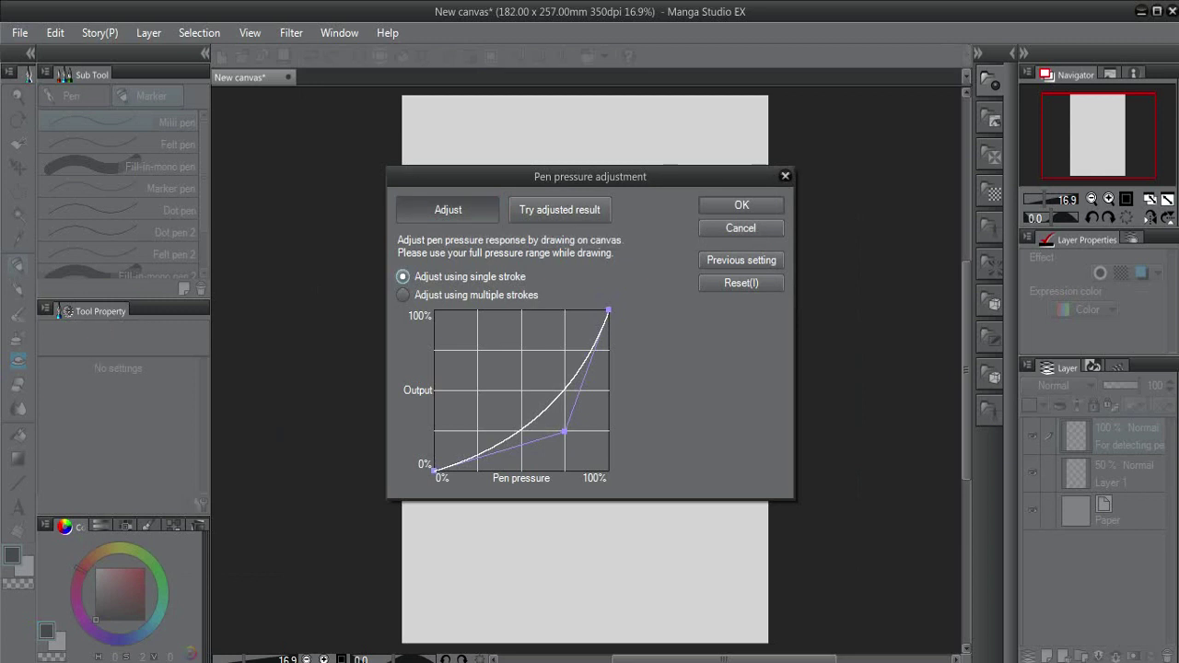
{"action": "left_click_drag", "start_coordinate": [564, 431], "coordinate": [564, 431]}
{"action": "left_click", "coordinate": [742, 204]}
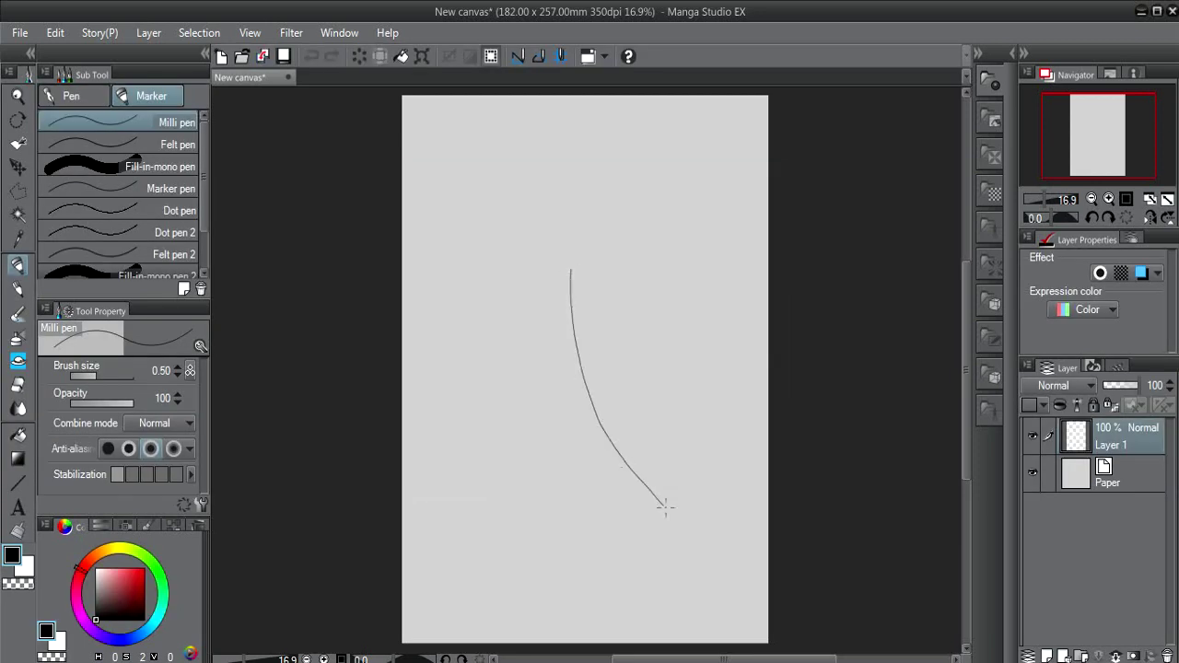
- Undo the test stroke drawn on the canvas
{"action": "key", "text": "ctrl+z"}
{"action": "key", "text": "ctrl+z"}
{"action": "key", "text": "ctrl+z"}
- Toggle the Use QUMARION option and look over the remaining File commands
{"action": "left_click", "coordinate": [55, 32]}
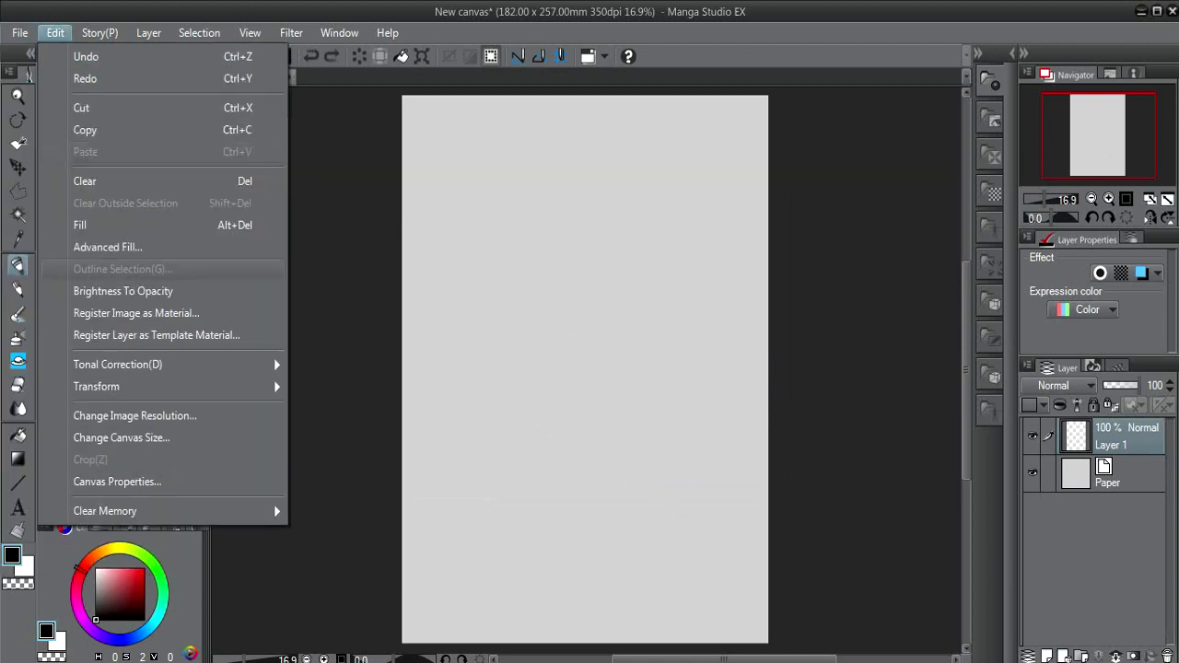
{"action": "mouse_move", "coordinate": [19, 33]}
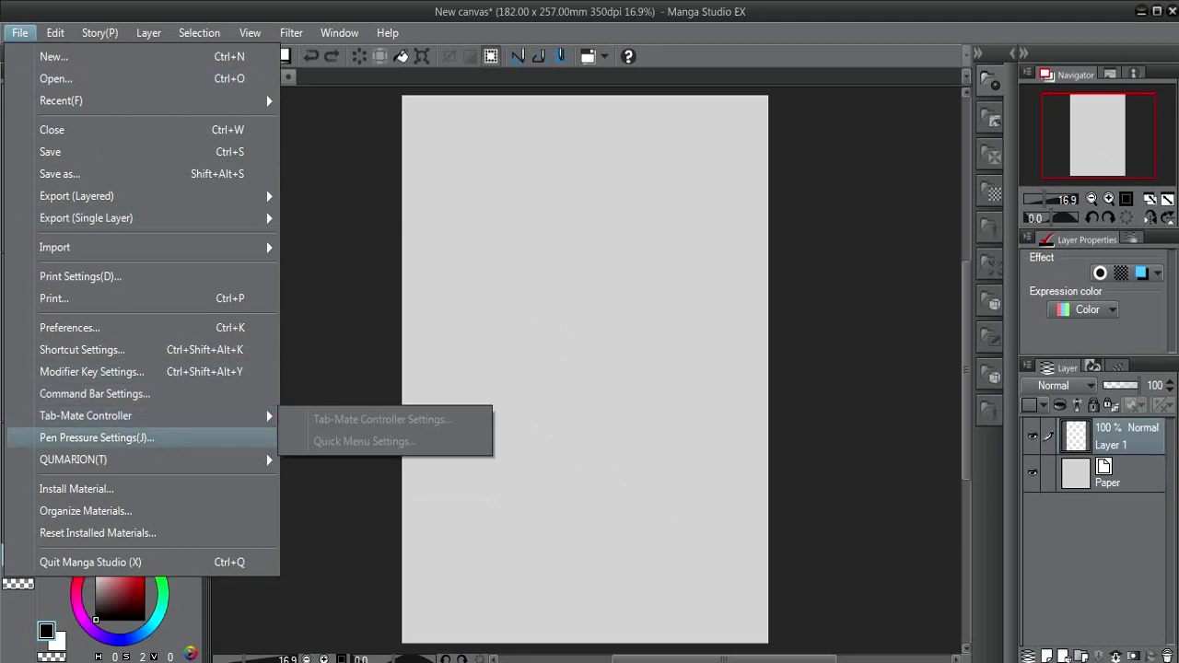
{"action": "mouse_move", "coordinate": [184, 459]}
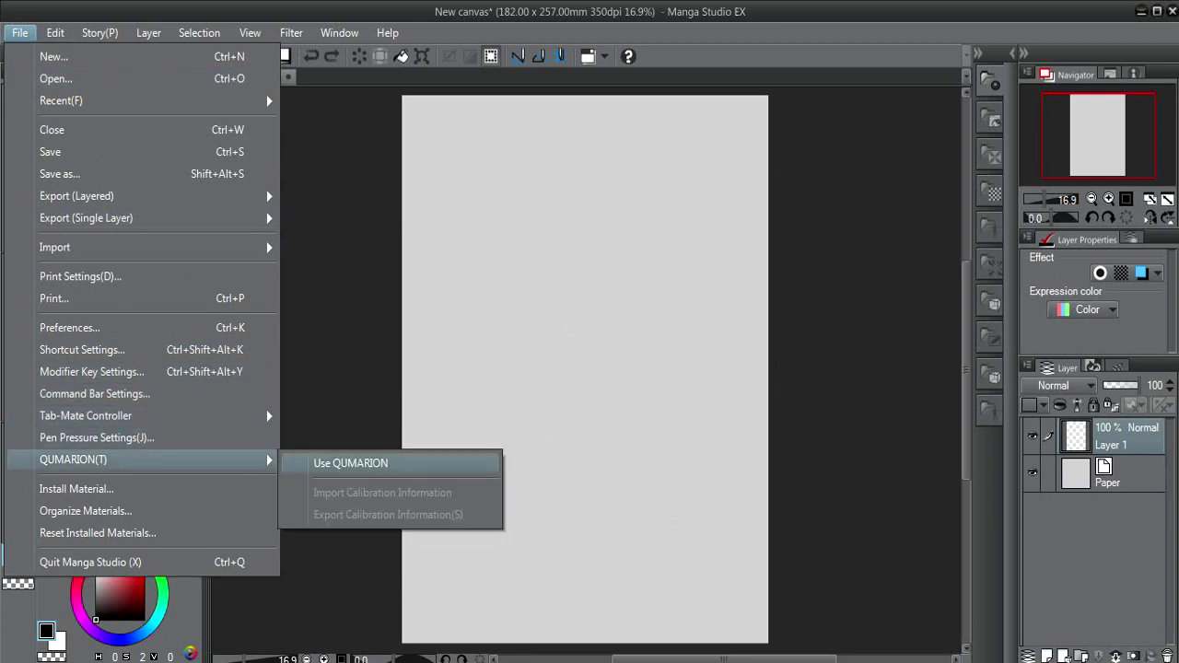
{"action": "left_click", "coordinate": [351, 464]}
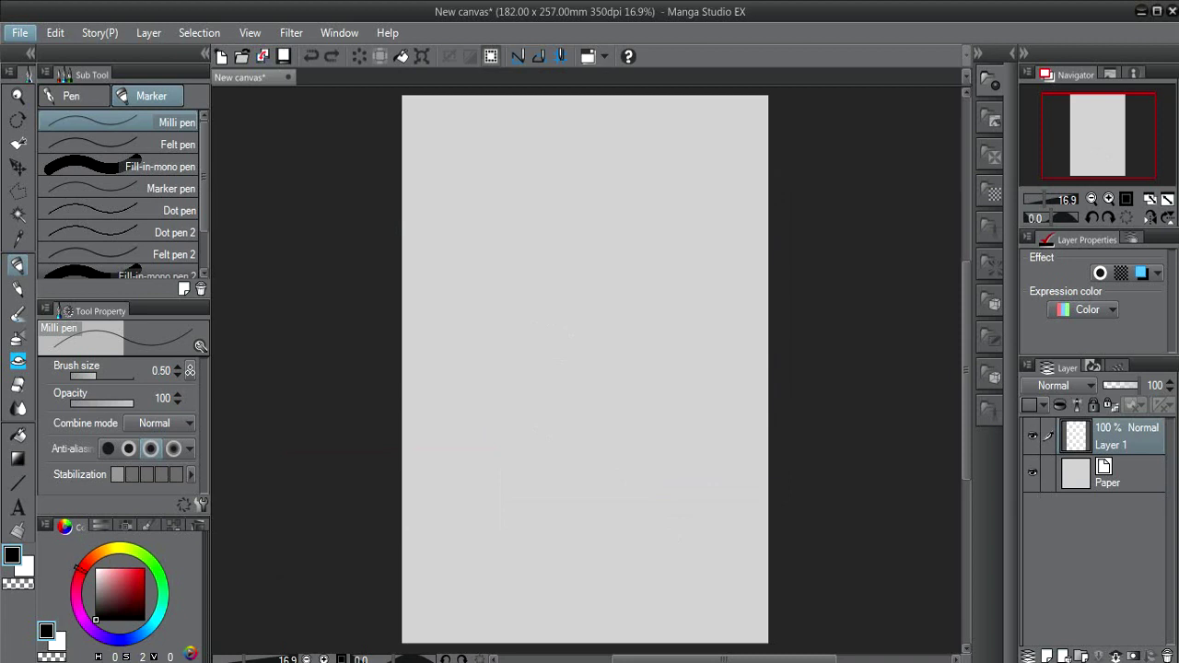
{"action": "left_click", "coordinate": [20, 33]}
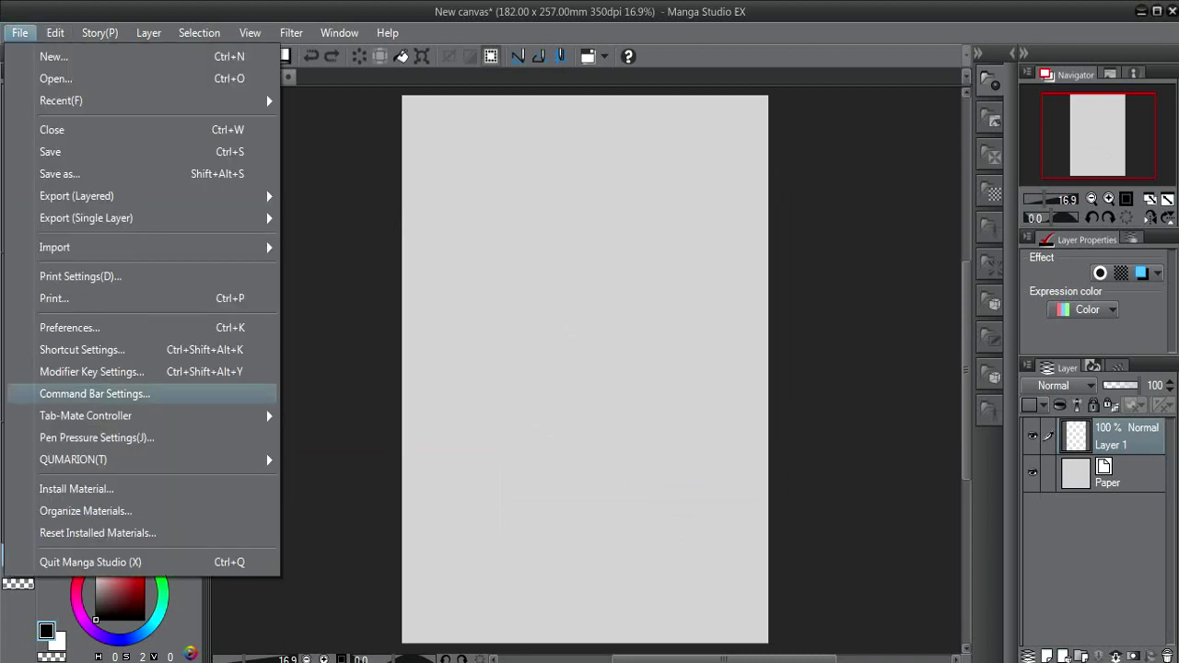
{"action": "mouse_move", "coordinate": [184, 459]}
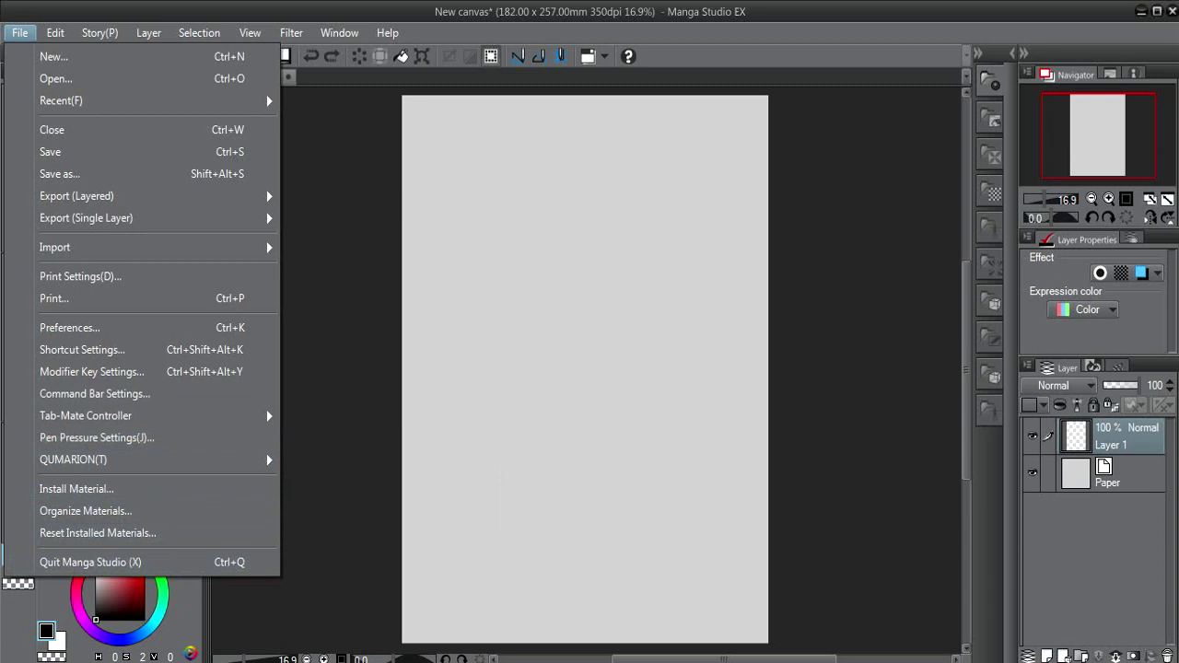
- Look over the Edit commands and tonal corrections, and try to apply a Tone Curve to the empty Layer 1
{"action": "mouse_move", "coordinate": [99, 33]}
{"action": "mouse_move", "coordinate": [55, 32]}
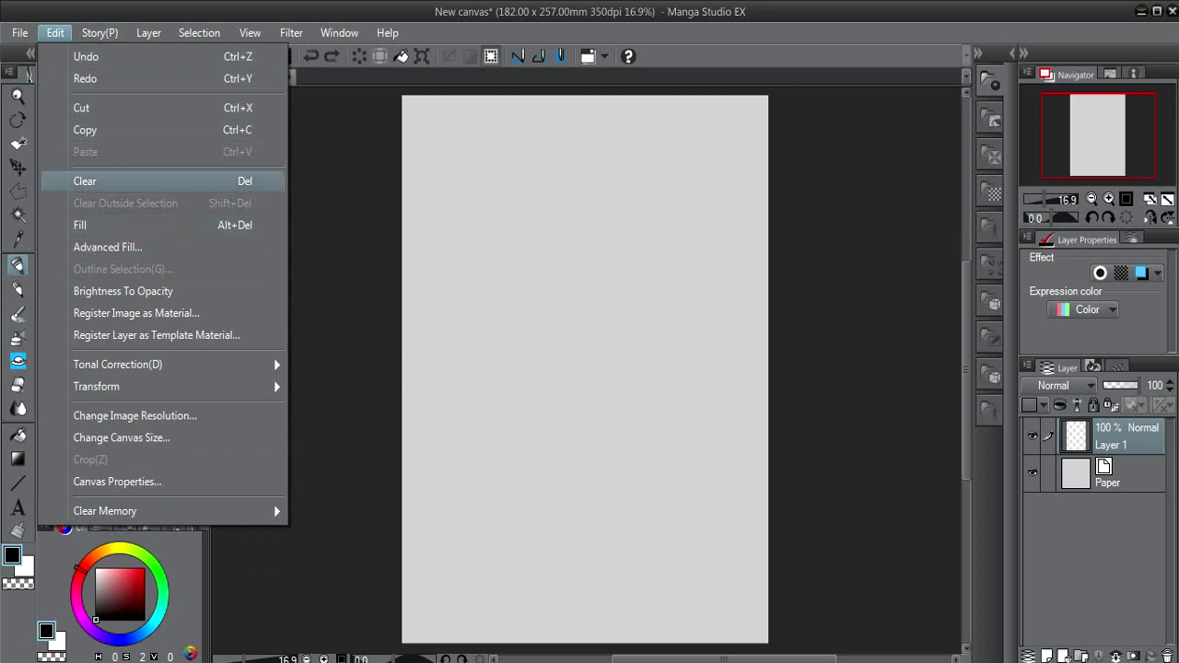
{"action": "mouse_move", "coordinate": [198, 32]}
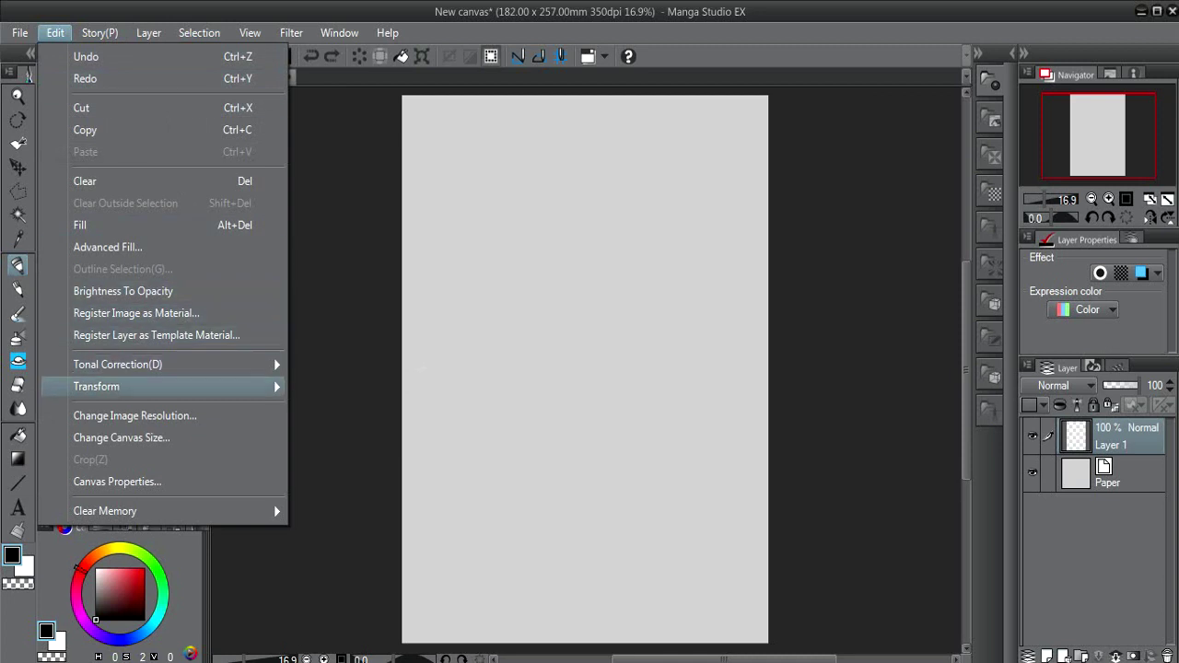
{"action": "mouse_move", "coordinate": [138, 364]}
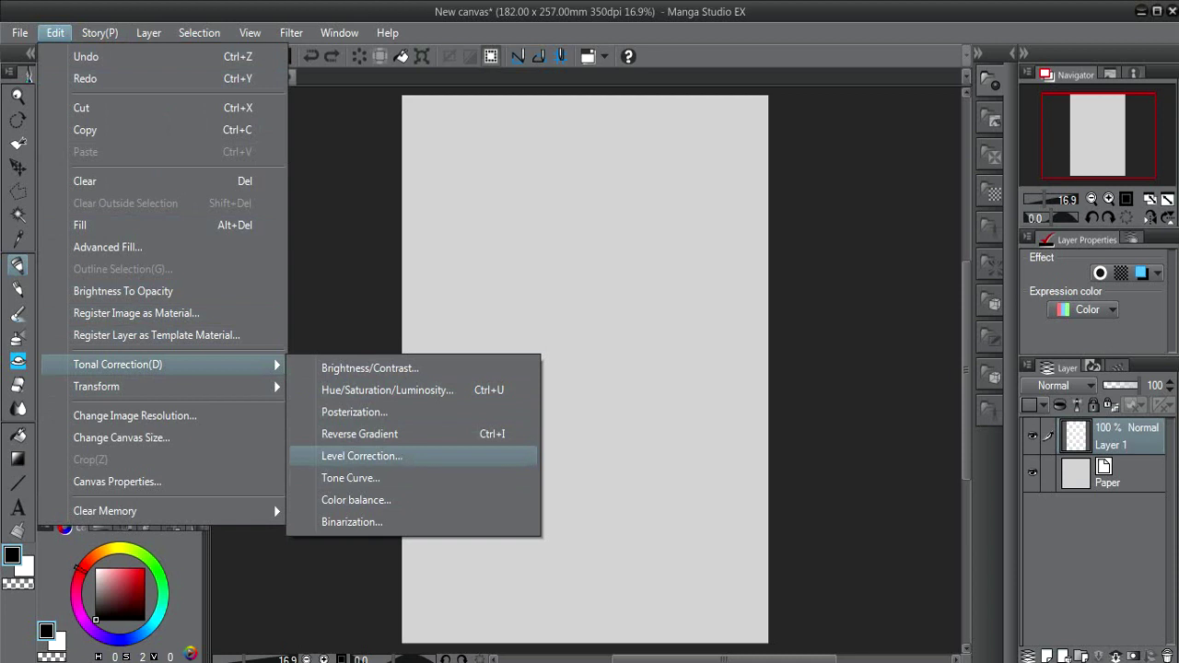
{"action": "left_click", "coordinate": [350, 478]}
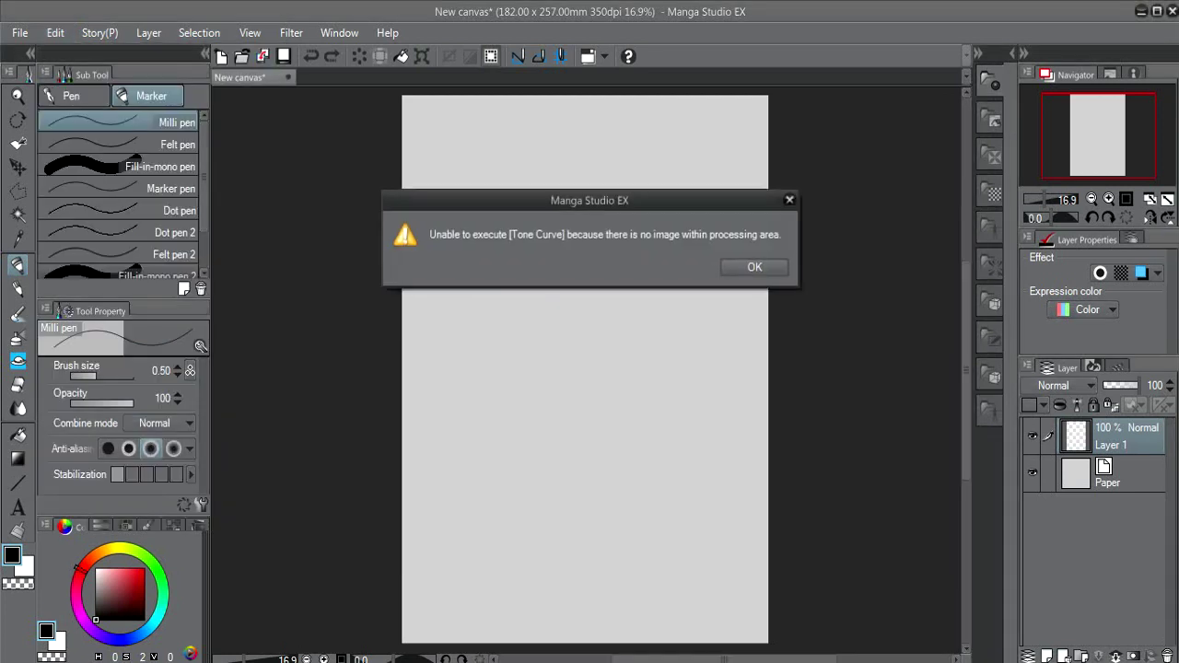
{"action": "left_click", "coordinate": [753, 268]}
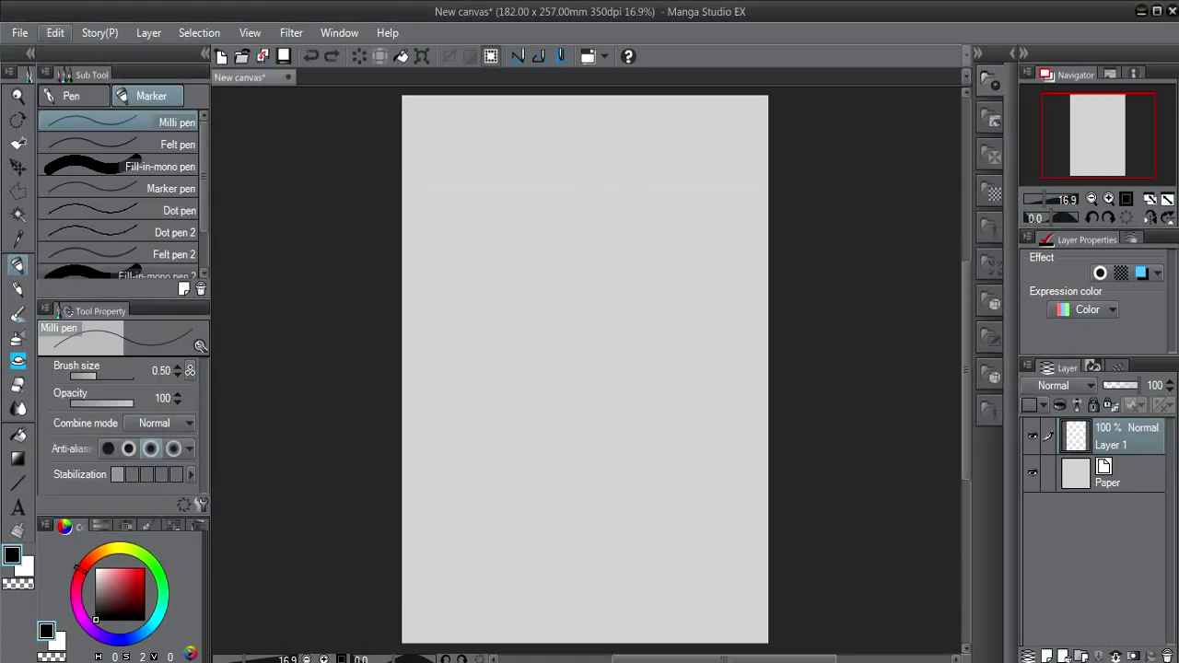
- Examine the dpi choices and width setting for changing the image resolution, and cancel without changes
{"action": "left_click", "coordinate": [55, 32]}
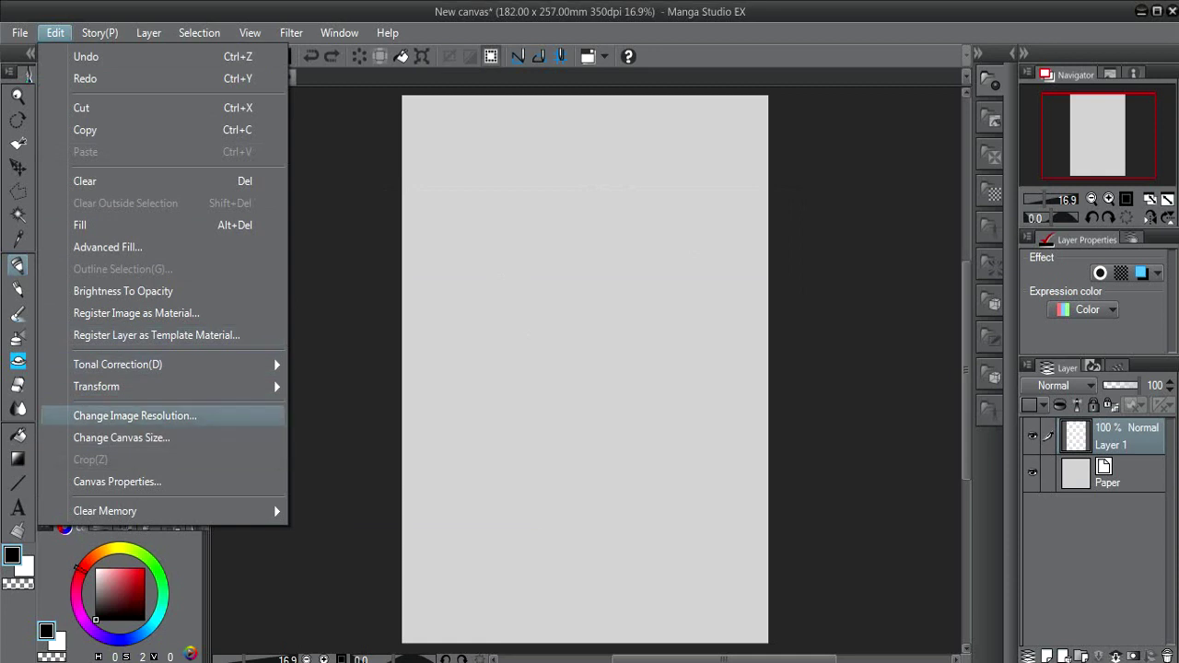
{"action": "left_click", "coordinate": [136, 416]}
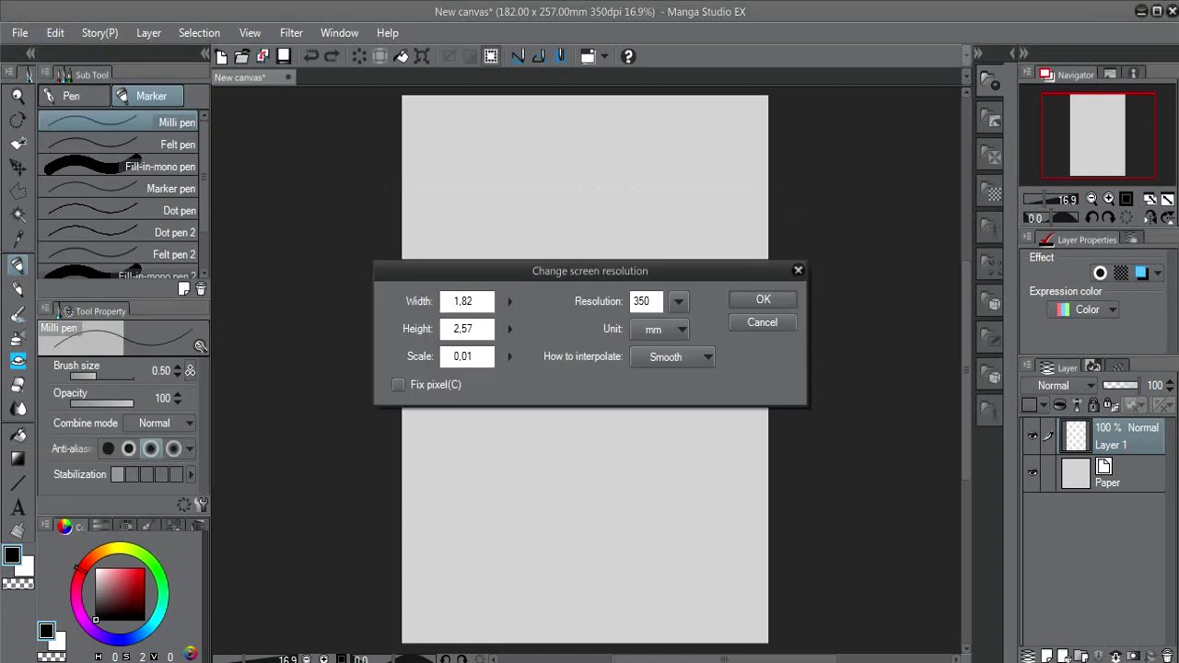
{"action": "left_click", "coordinate": [679, 302]}
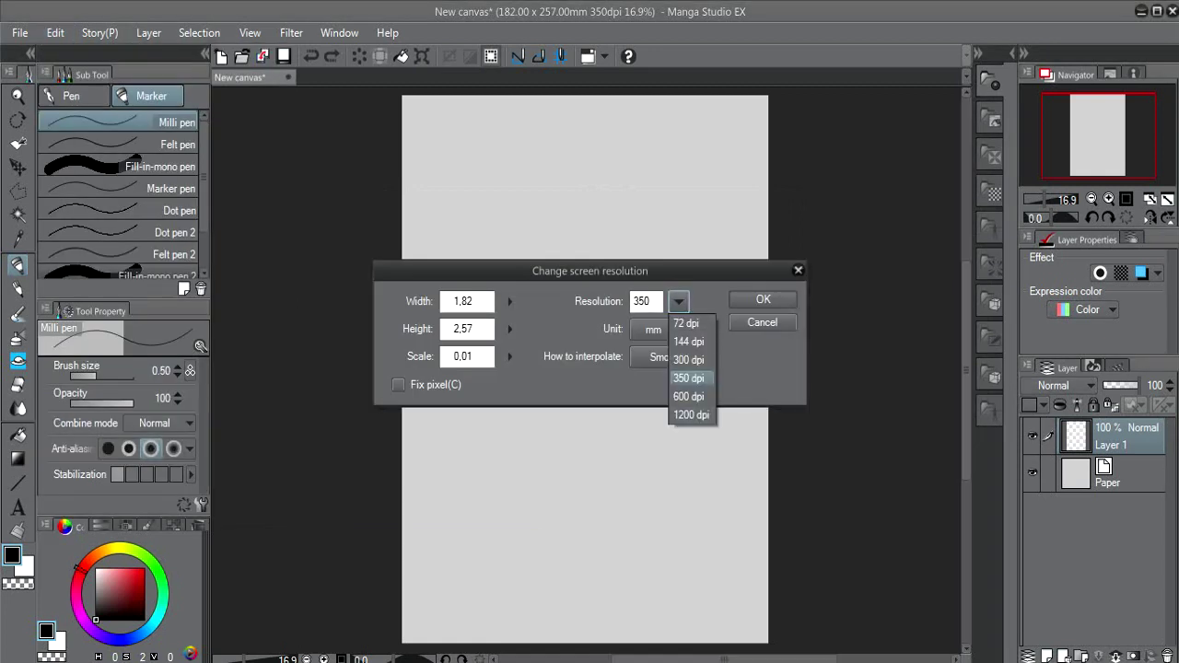
{"action": "left_click", "coordinate": [689, 378]}
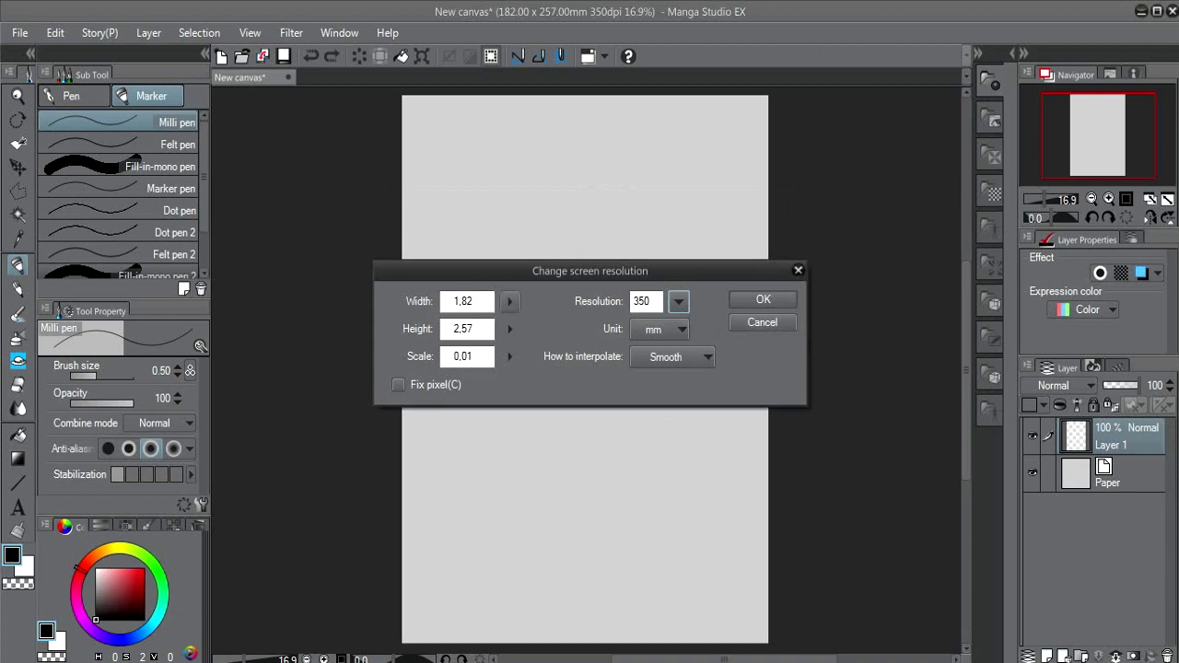
{"action": "left_click", "coordinate": [509, 302]}
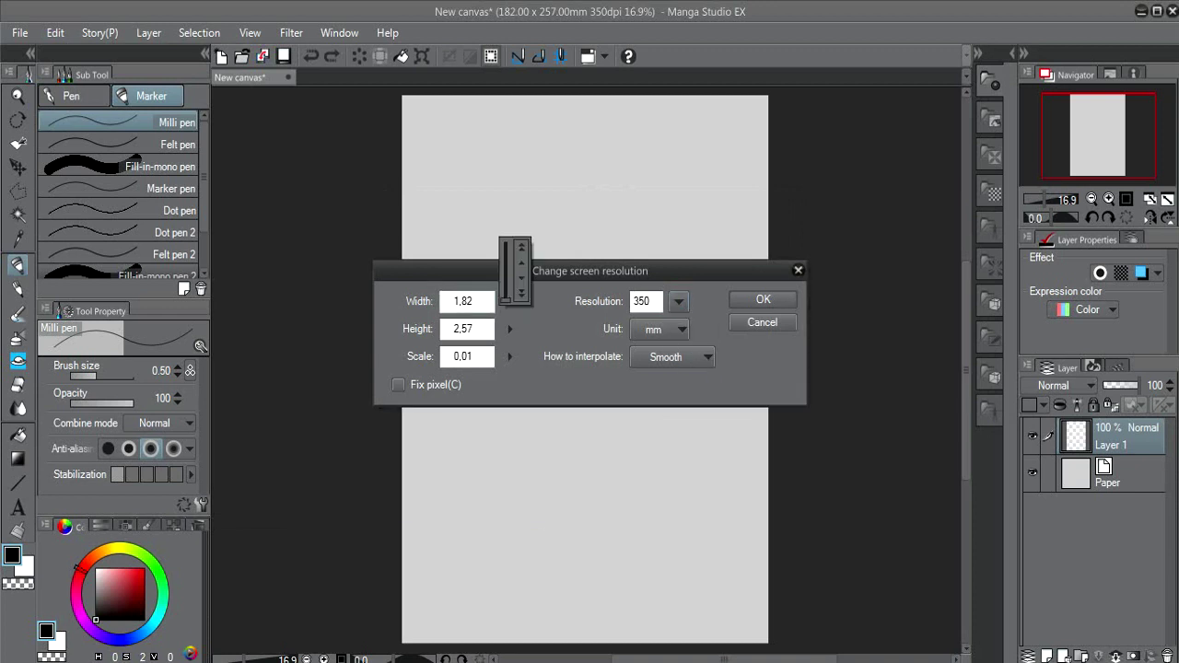
{"action": "left_click", "coordinate": [467, 302]}
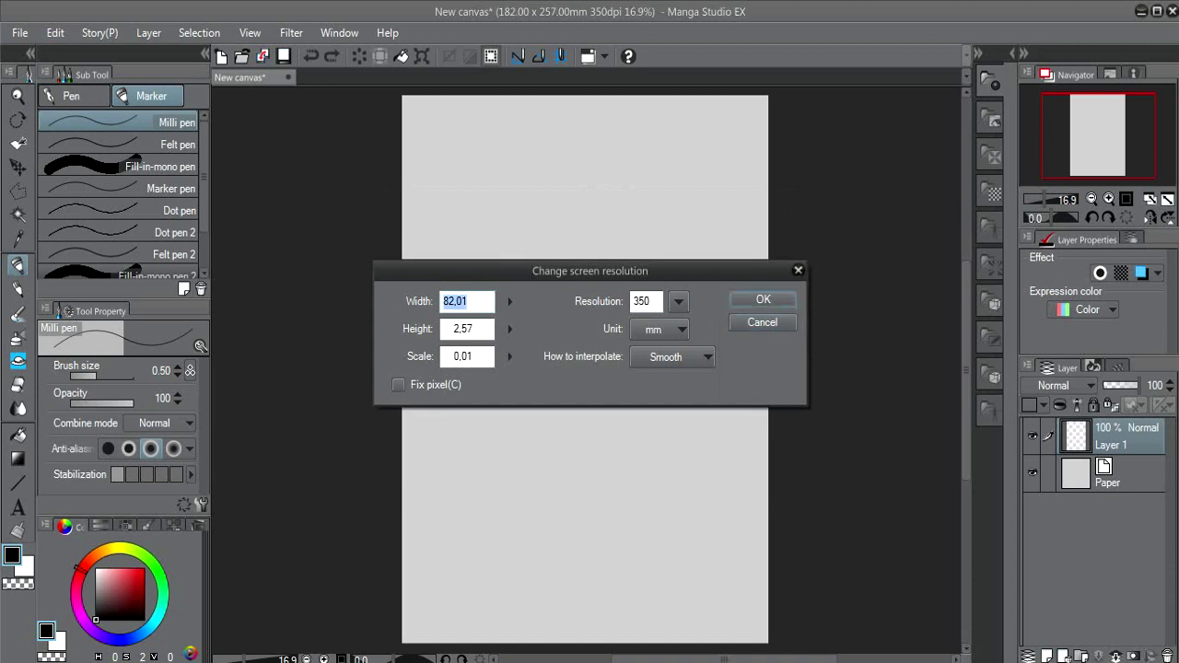
{"action": "left_click", "coordinate": [762, 322]}
- Examine the width and height settings for changing the canvas size, and cancel without changes
{"action": "left_click", "coordinate": [56, 33]}
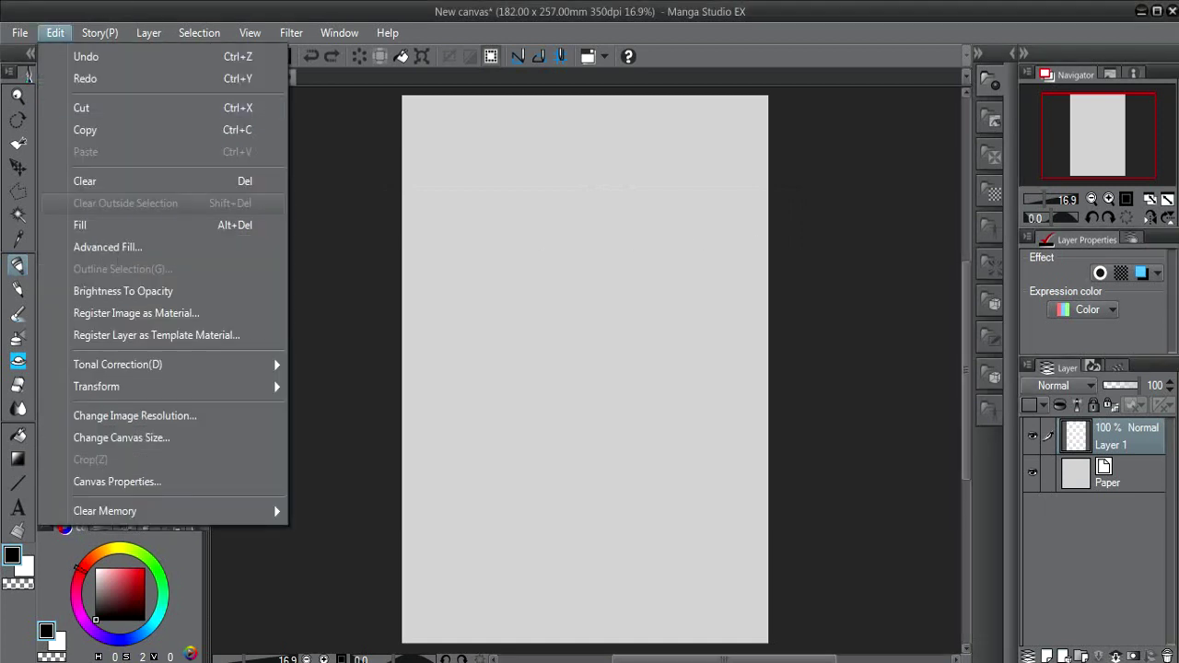
{"action": "left_click", "coordinate": [121, 438]}
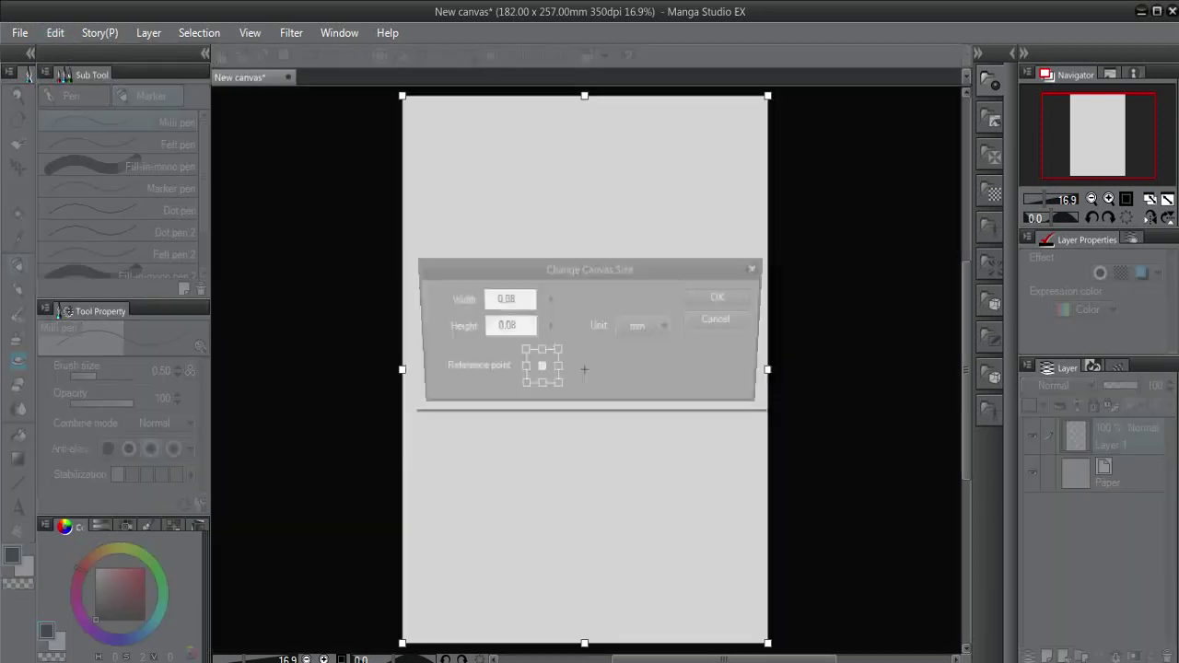
{"action": "left_click_drag", "start_coordinate": [589, 268], "coordinate": [749, 238]}
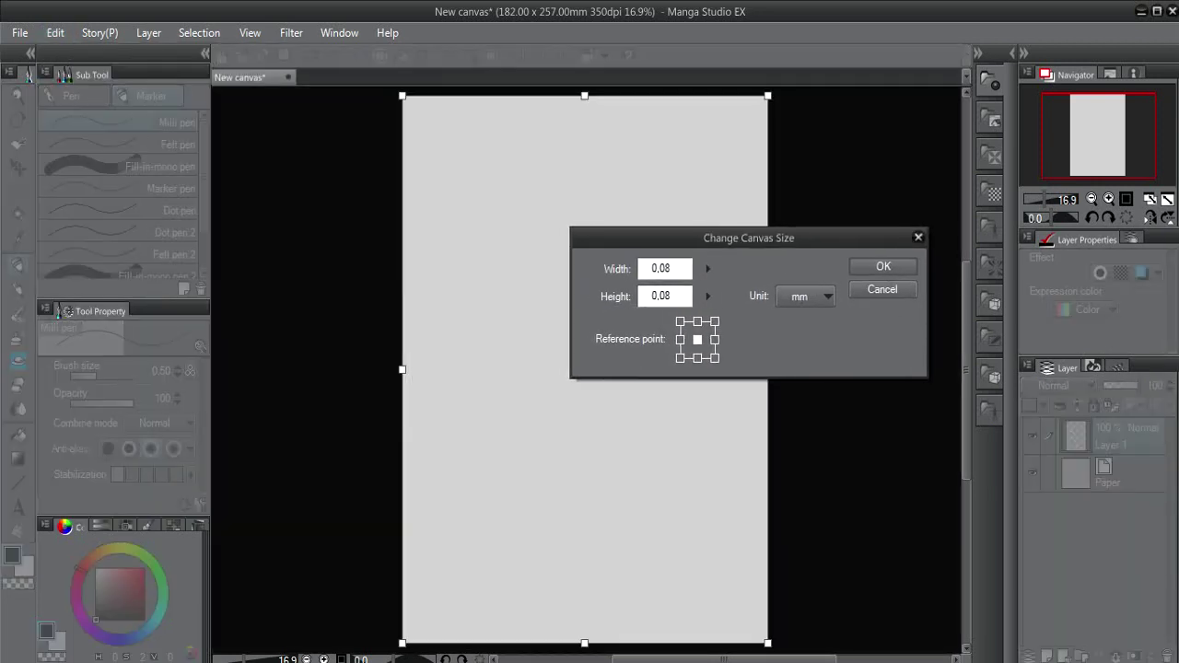
{"action": "left_click", "coordinate": [708, 268]}
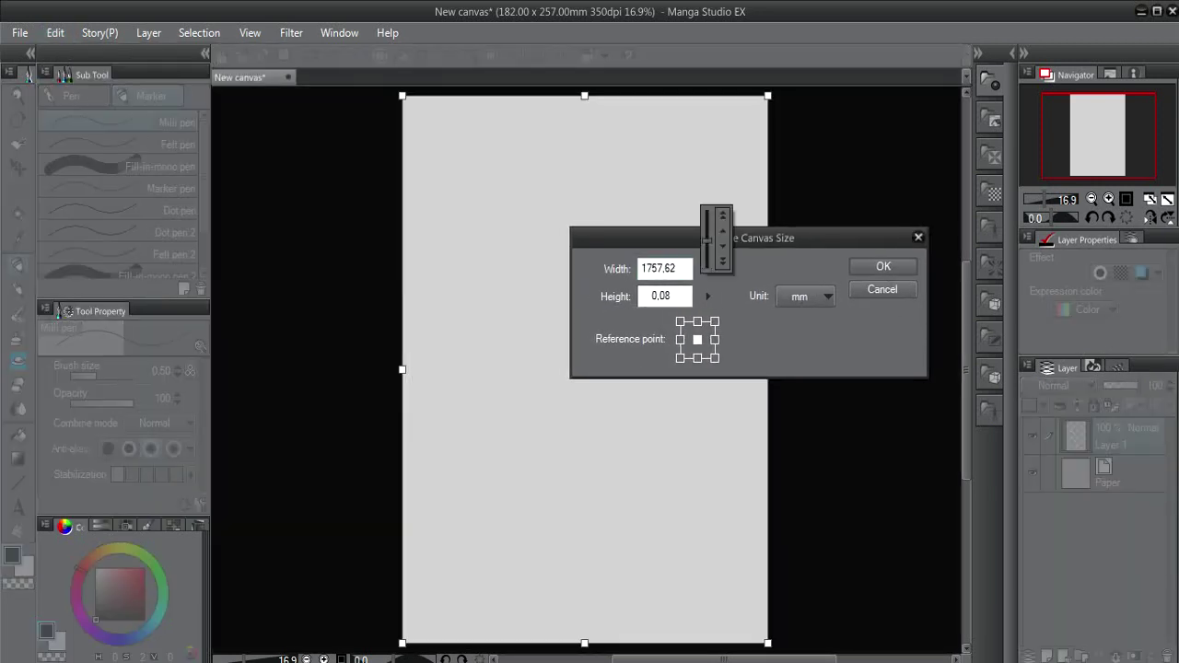
{"action": "left_click", "coordinate": [705, 294]}
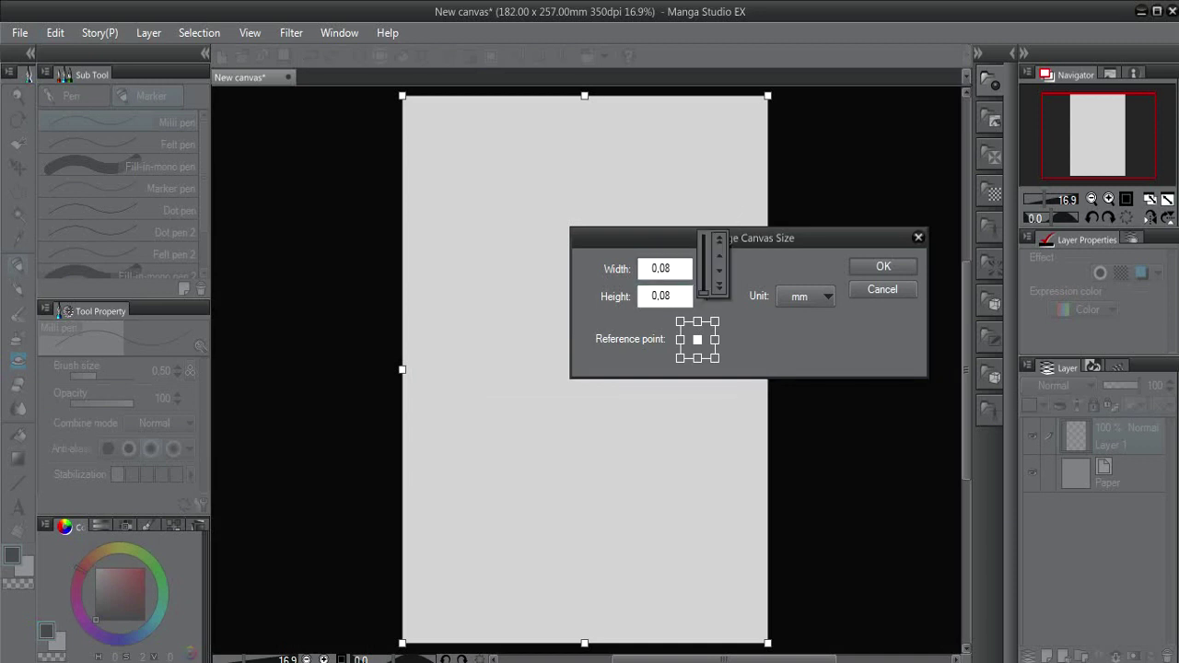
{"action": "key", "text": "Tab"}
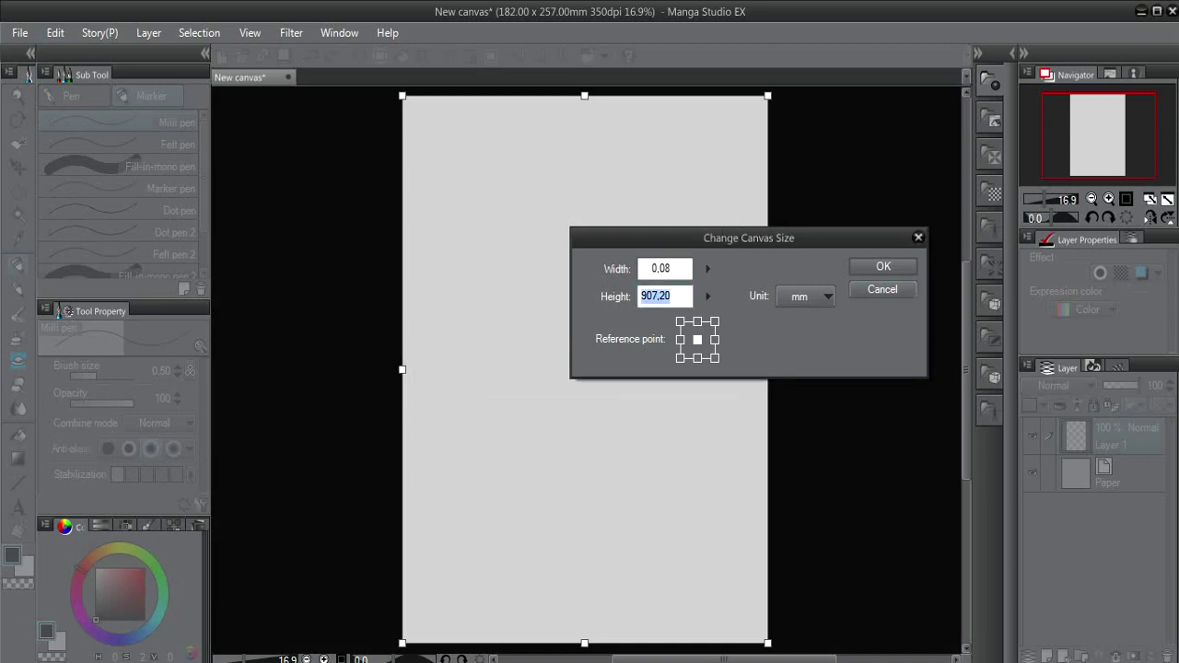
{"action": "key", "text": "Escape"}
- Clear the History from memory and confirm
{"action": "left_click", "coordinate": [99, 33]}
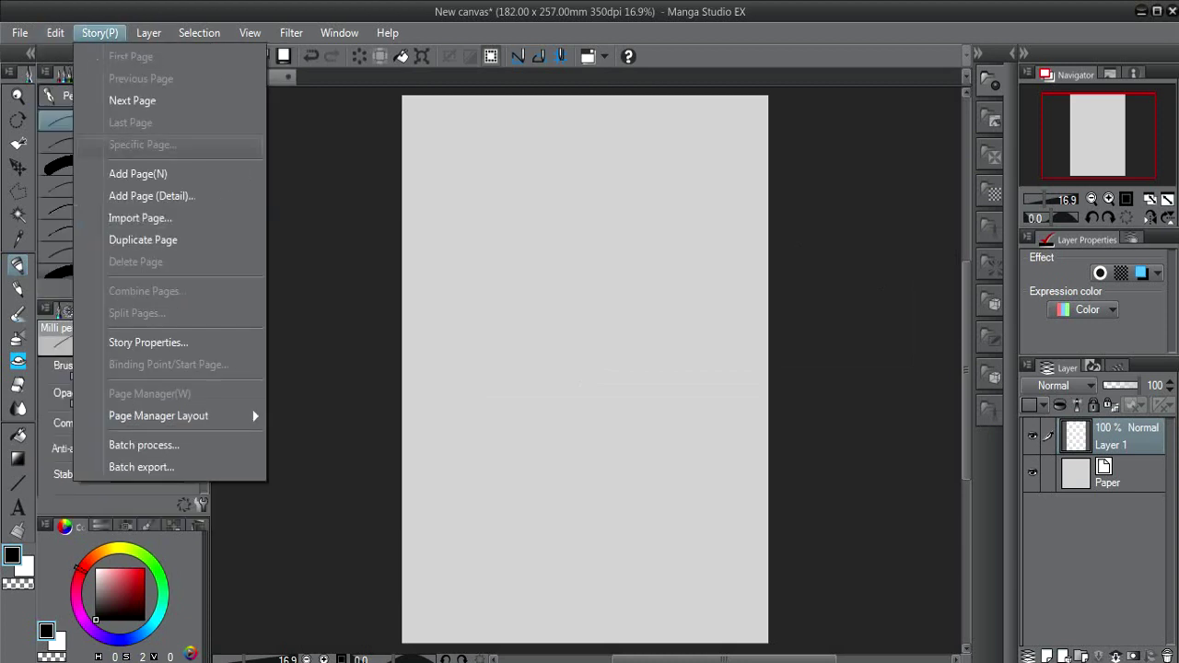
{"action": "mouse_move", "coordinate": [56, 34]}
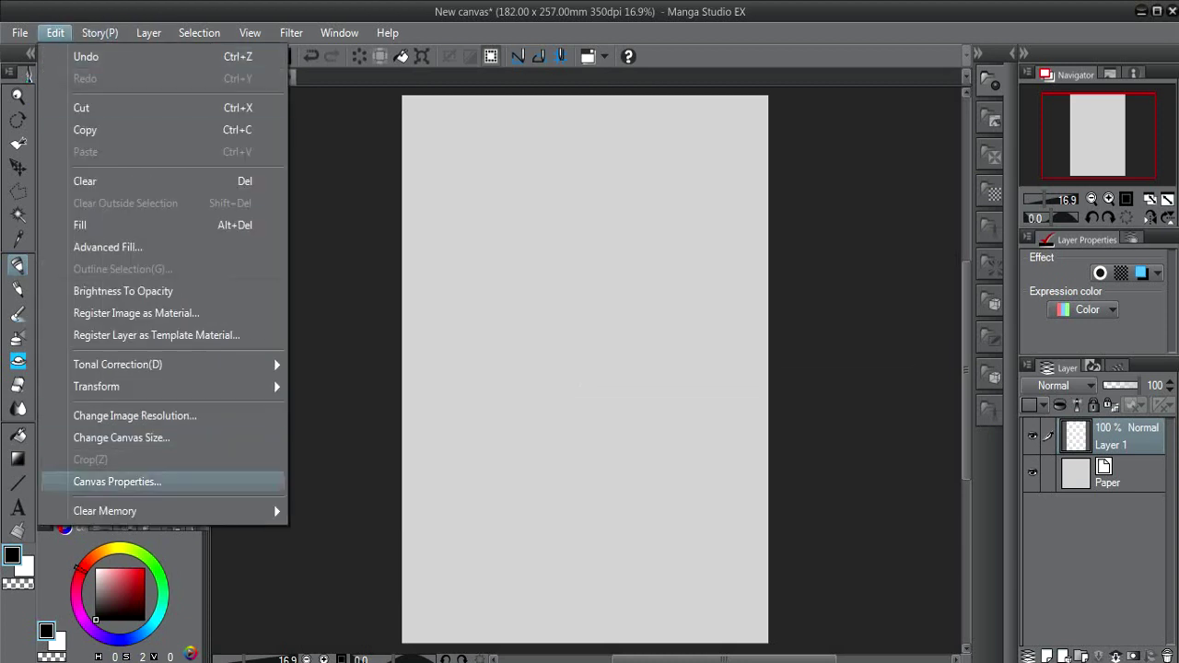
{"action": "mouse_move", "coordinate": [184, 511]}
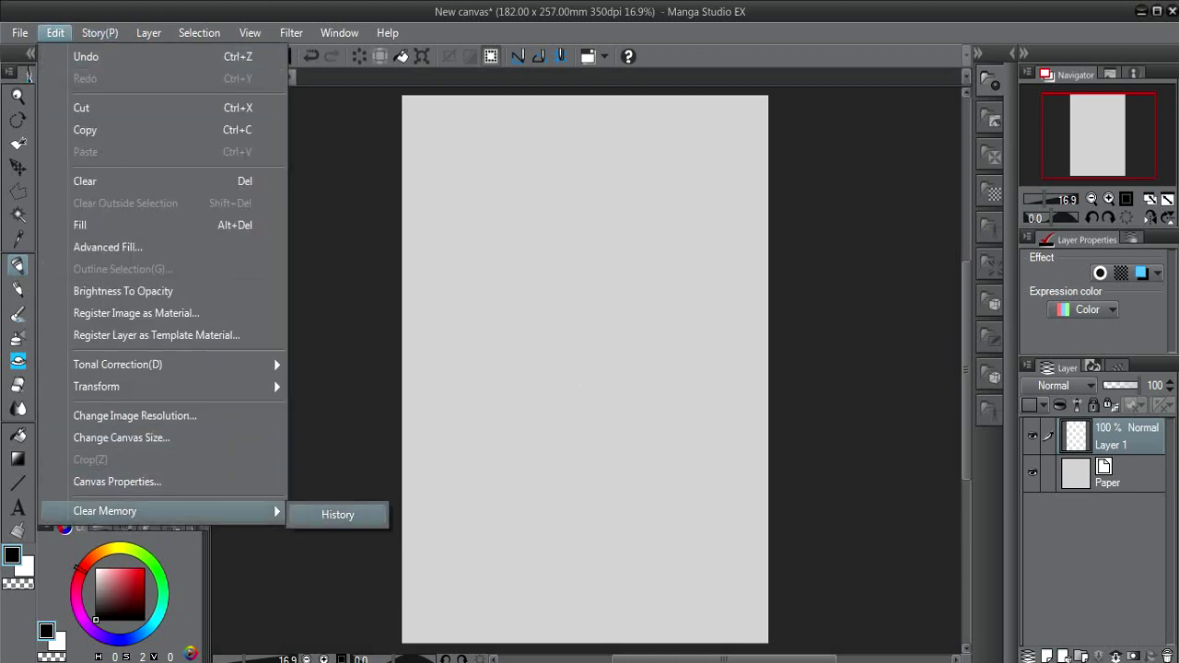
{"action": "left_click", "coordinate": [337, 513]}
{"action": "left_click", "coordinate": [601, 267]}
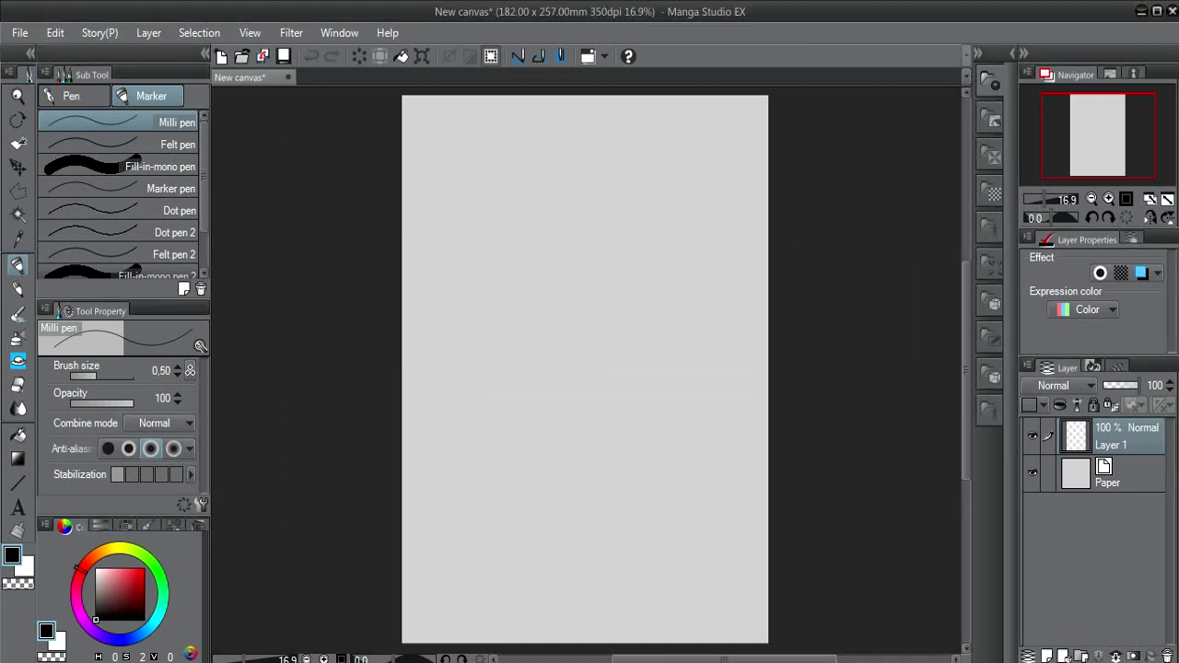
- Look through the Story, Layer and Selection commands, including the new layer, ruler and layer order options
{"action": "left_click", "coordinate": [19, 33]}
{"action": "mouse_move", "coordinate": [100, 33]}
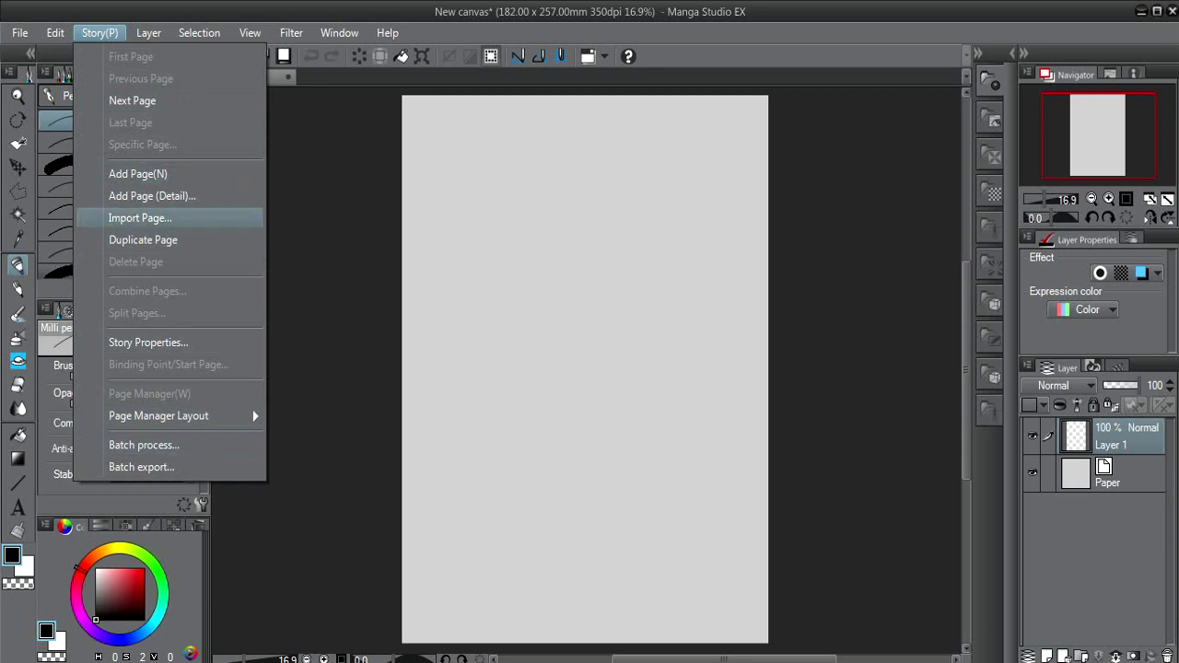
{"action": "mouse_move", "coordinate": [148, 32]}
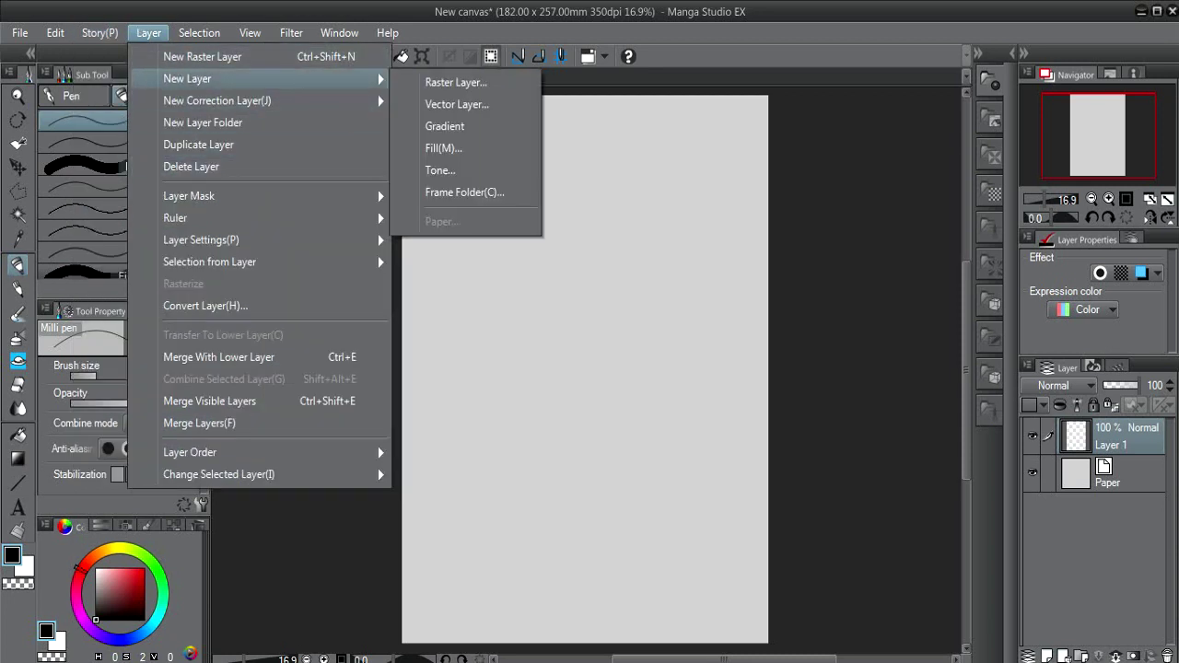
{"action": "mouse_move", "coordinate": [368, 100]}
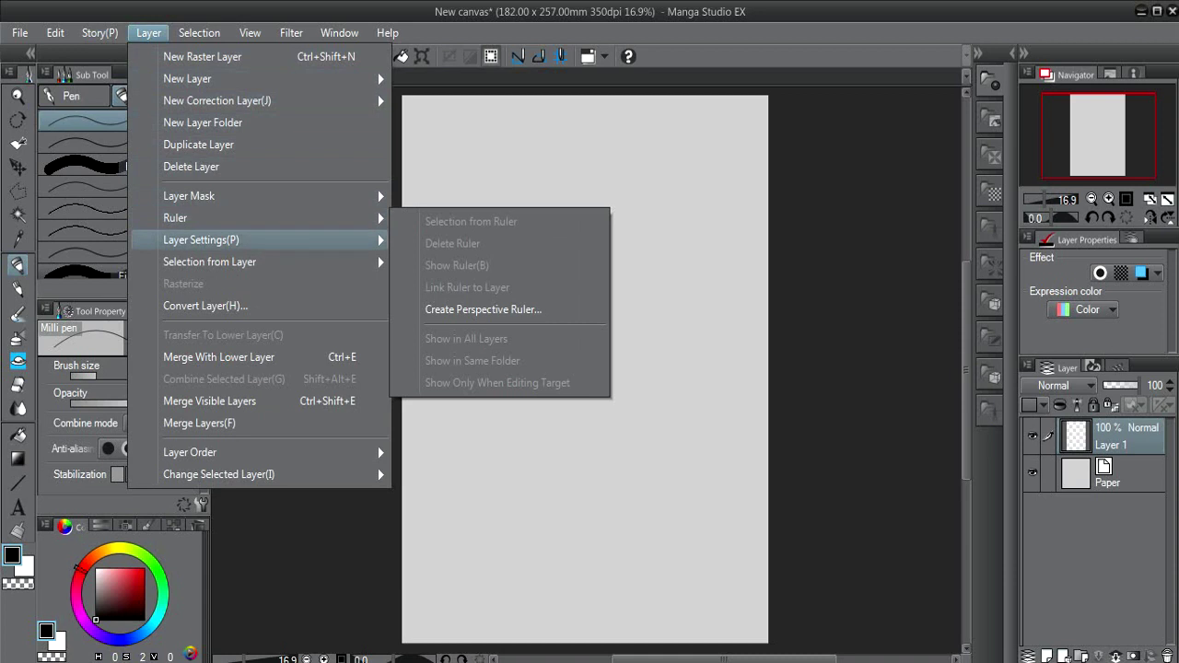
{"action": "mouse_move", "coordinate": [304, 261]}
{"action": "mouse_move", "coordinate": [304, 240]}
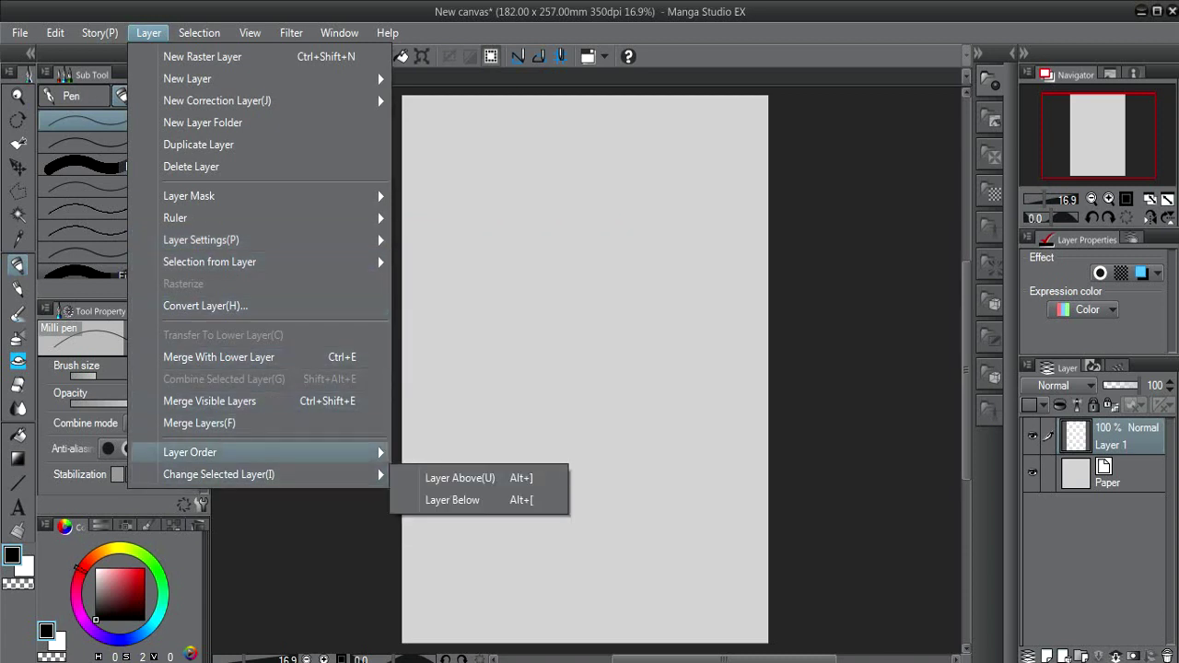
{"action": "mouse_move", "coordinate": [267, 474]}
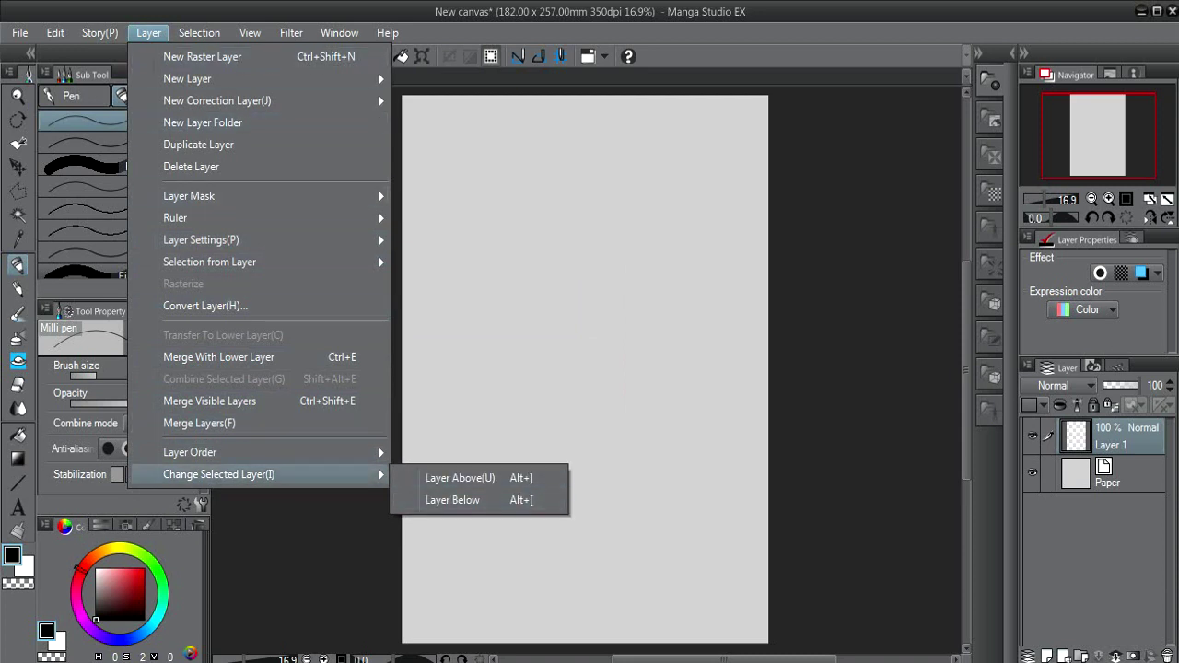
{"action": "mouse_move", "coordinate": [199, 33]}
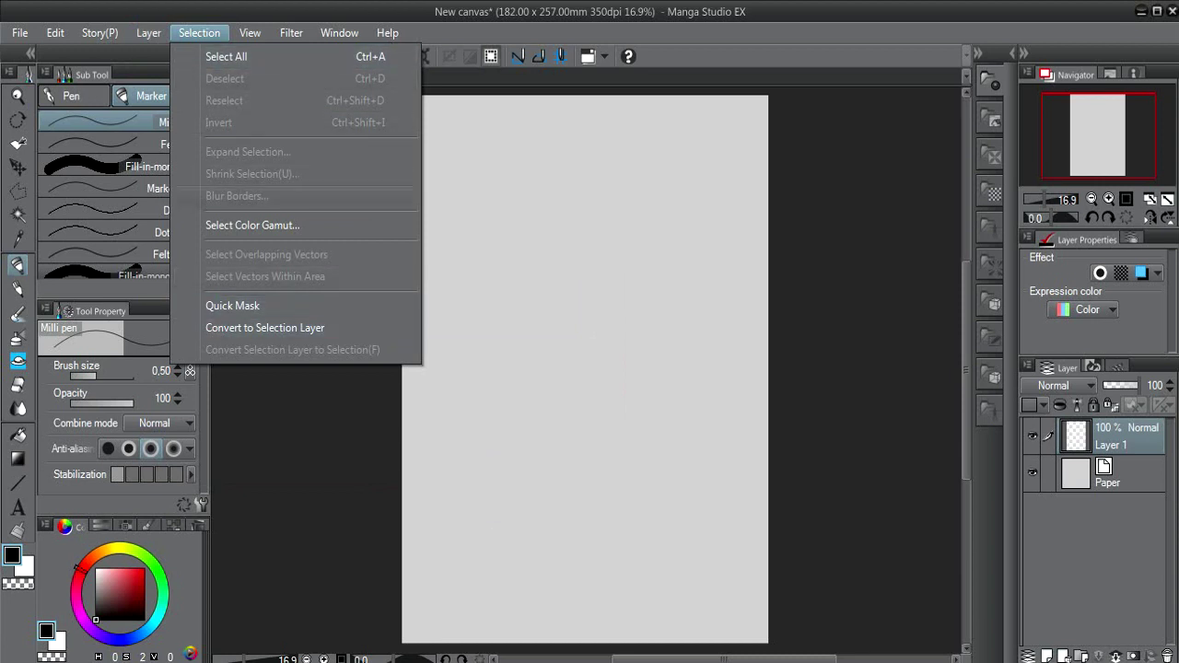
- Show the ruler around the canvas and hide it again
{"action": "mouse_move", "coordinate": [250, 32]}
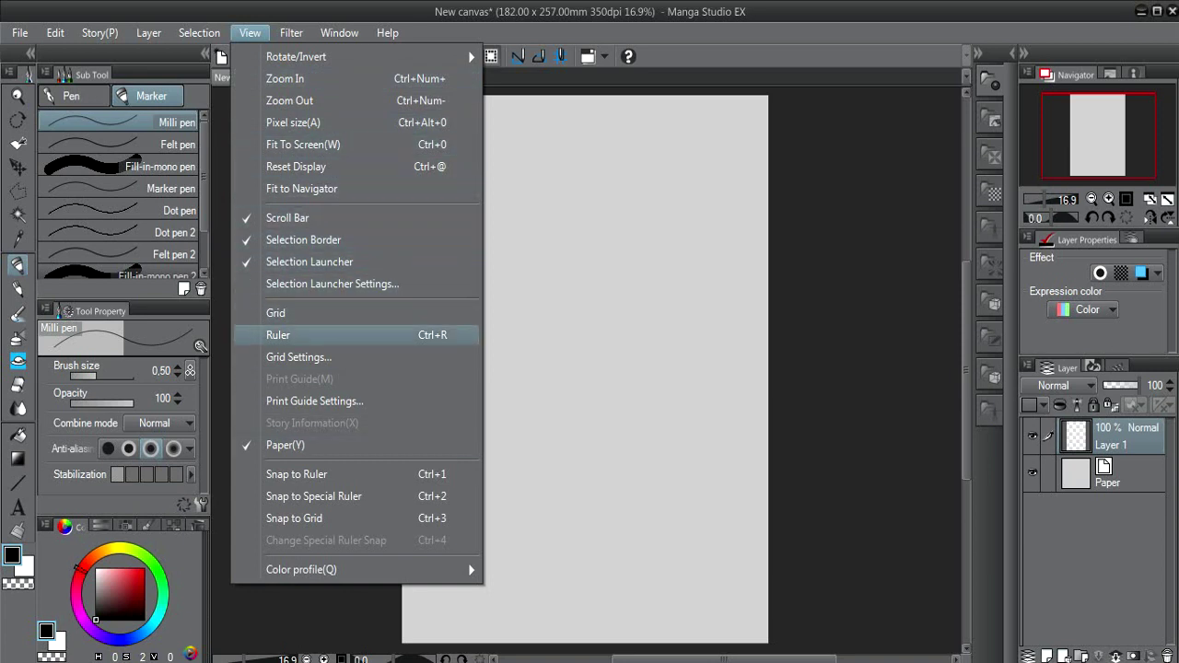
{"action": "left_click", "coordinate": [295, 334]}
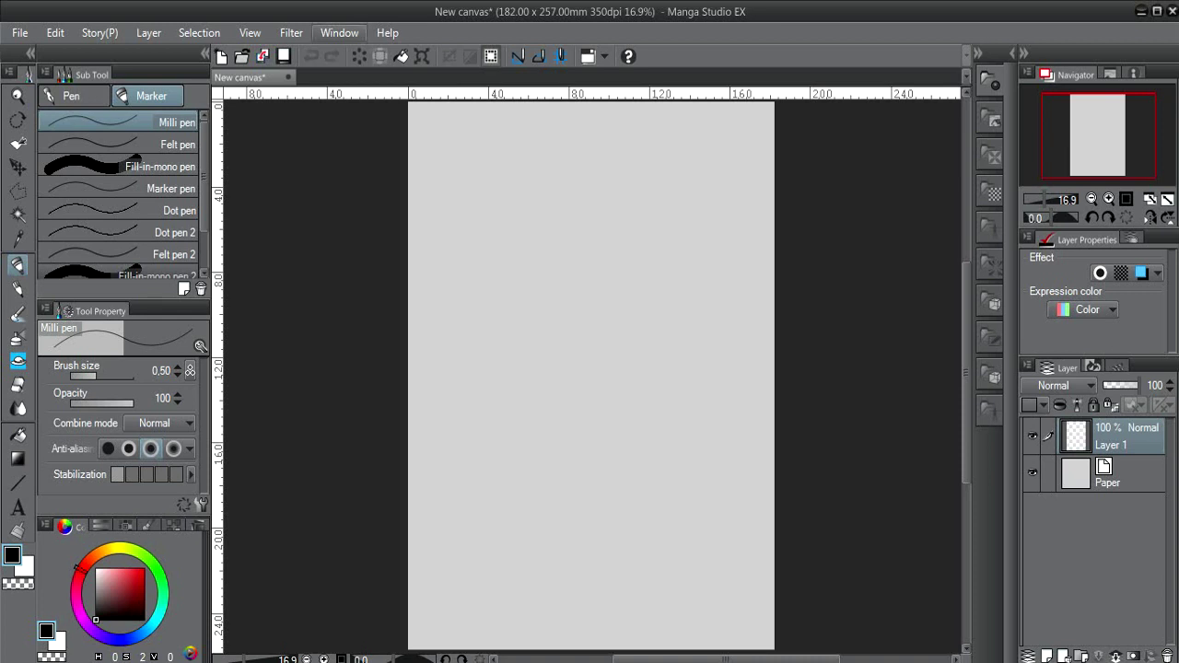
{"action": "left_click", "coordinate": [291, 32]}
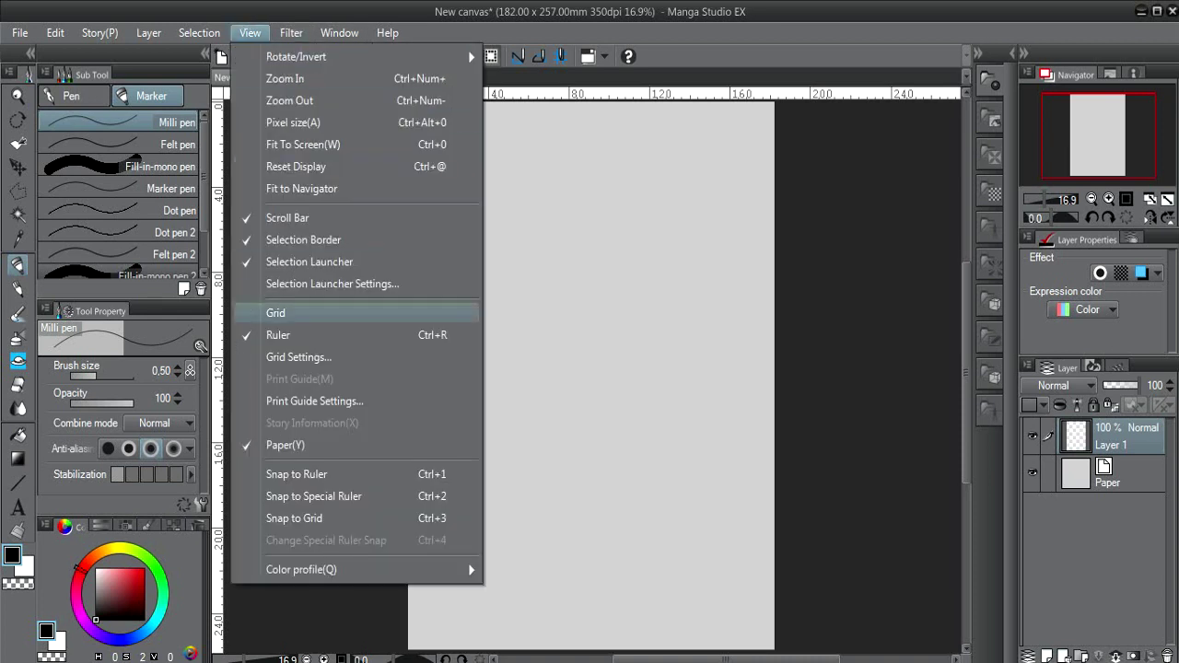
{"action": "left_click", "coordinate": [295, 334]}
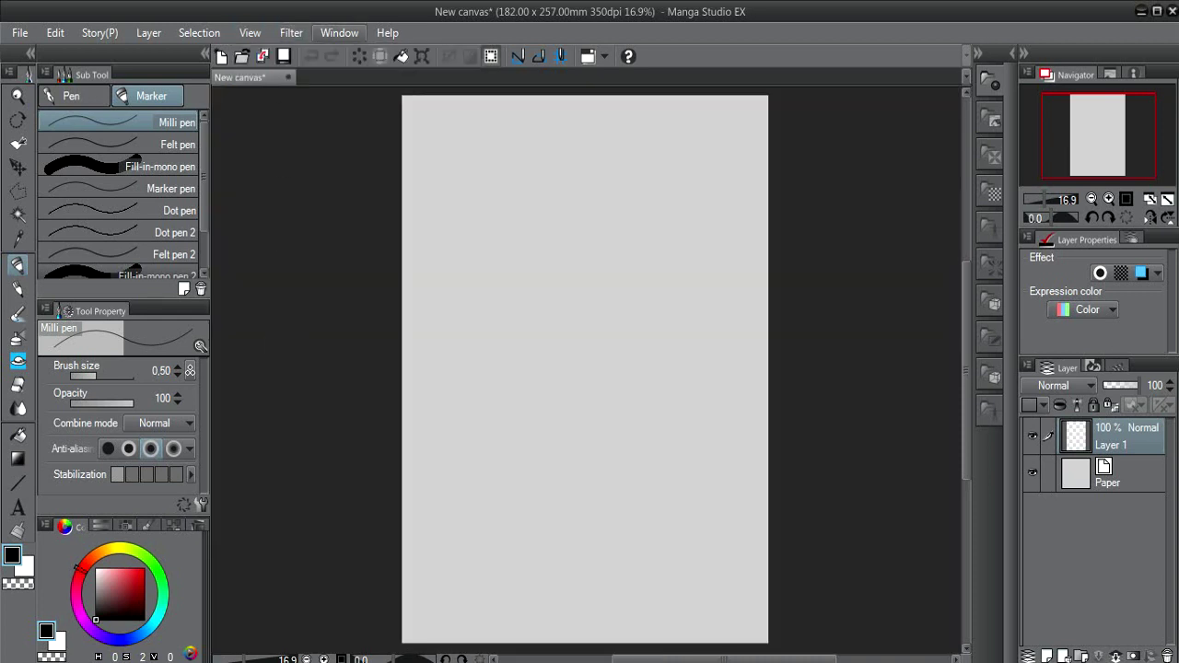
- Look over the Canvas and Workspace options and switch the workspace from Manga to Illustration
{"action": "left_click", "coordinate": [339, 32]}
{"action": "mouse_move", "coordinate": [369, 57]}
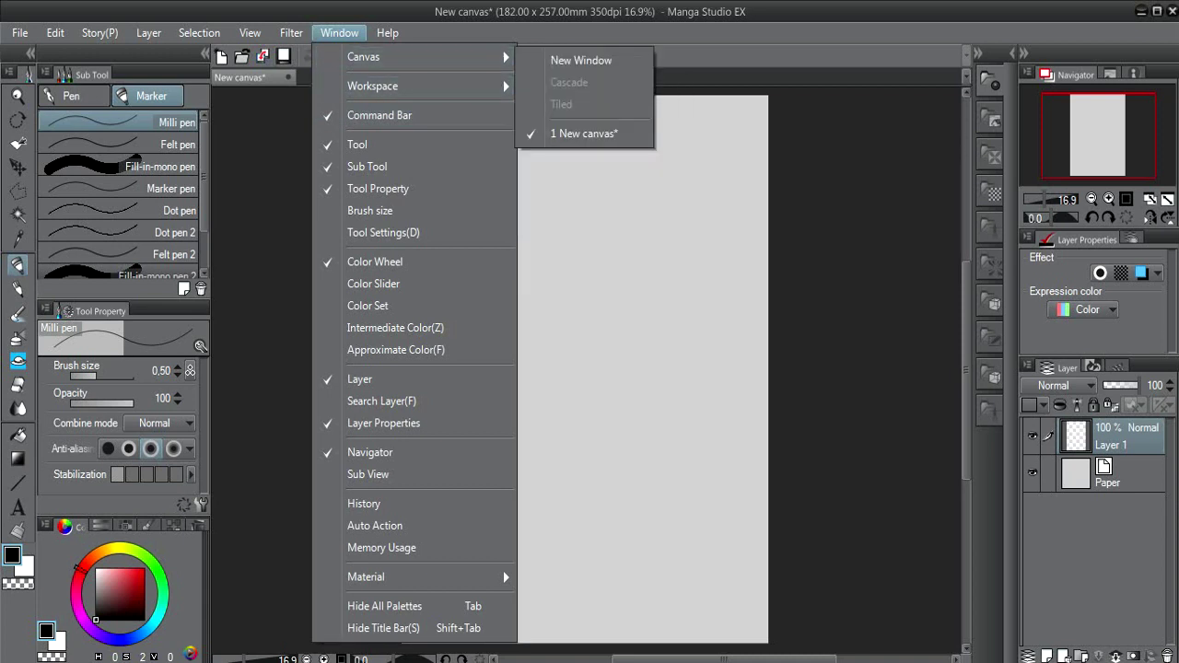
{"action": "mouse_move", "coordinate": [372, 86]}
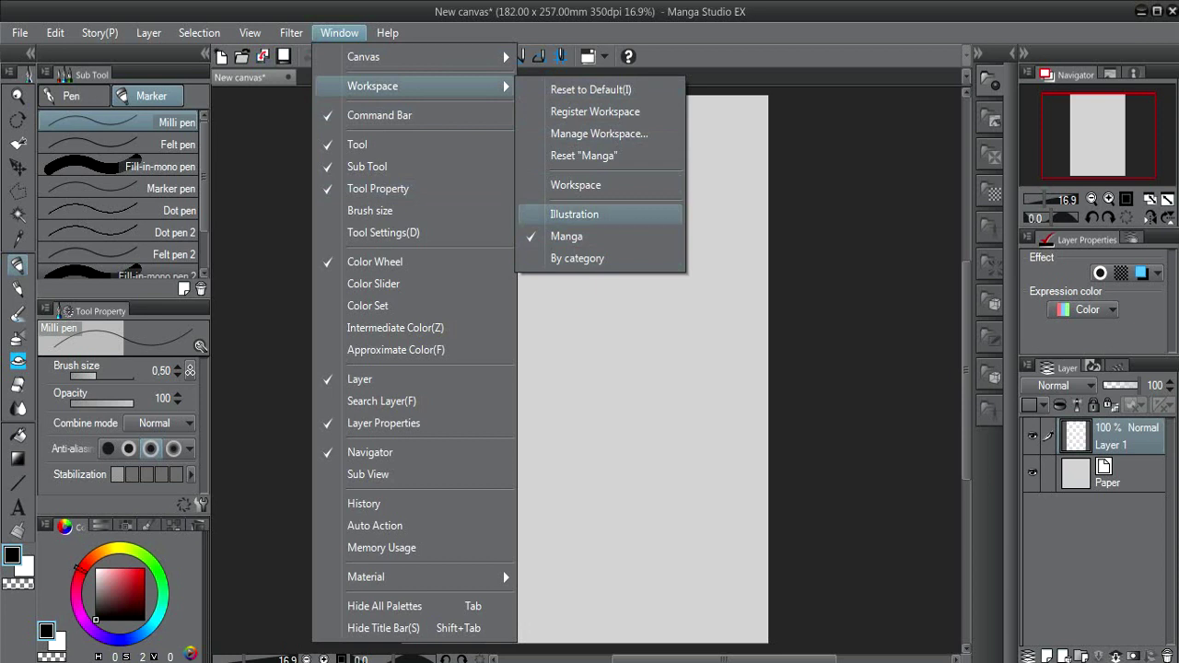
{"action": "left_click", "coordinate": [575, 214]}
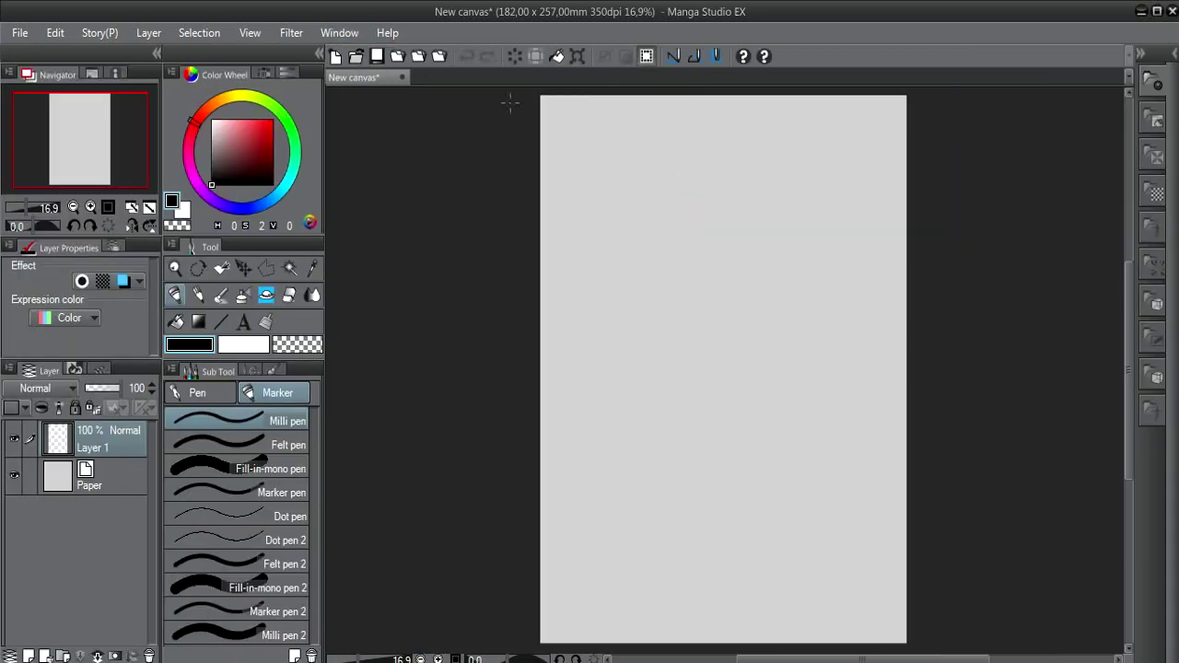
- Switch the workspace layout to Manga
{"action": "left_click", "coordinate": [339, 32]}
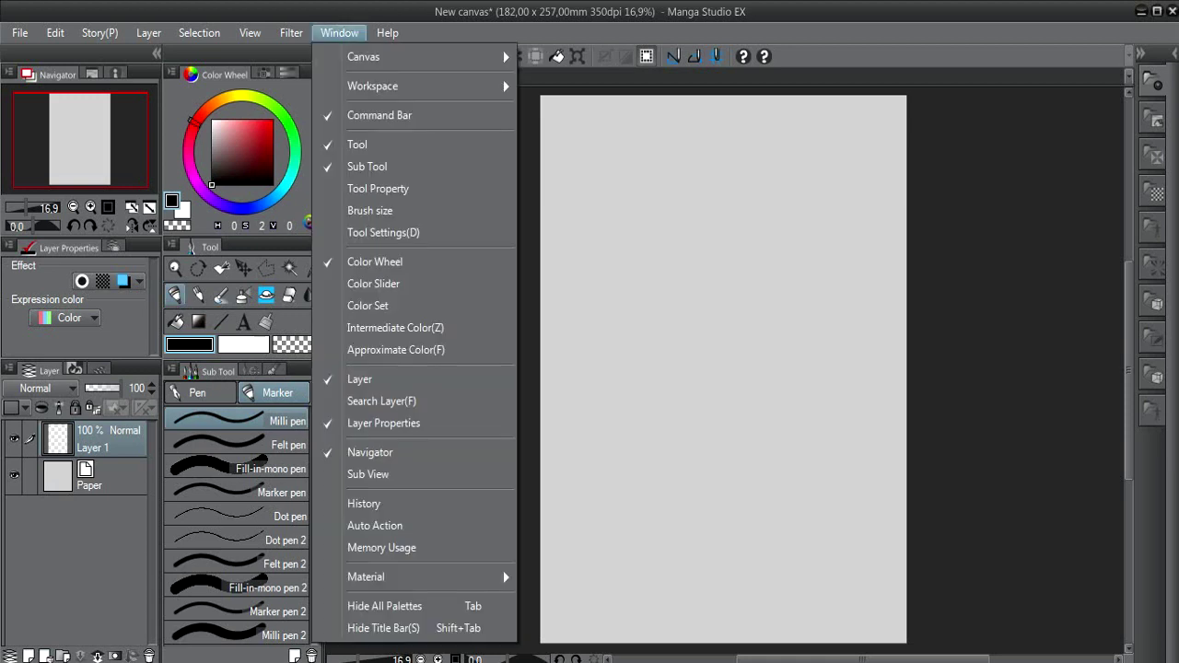
{"action": "mouse_move", "coordinate": [414, 87]}
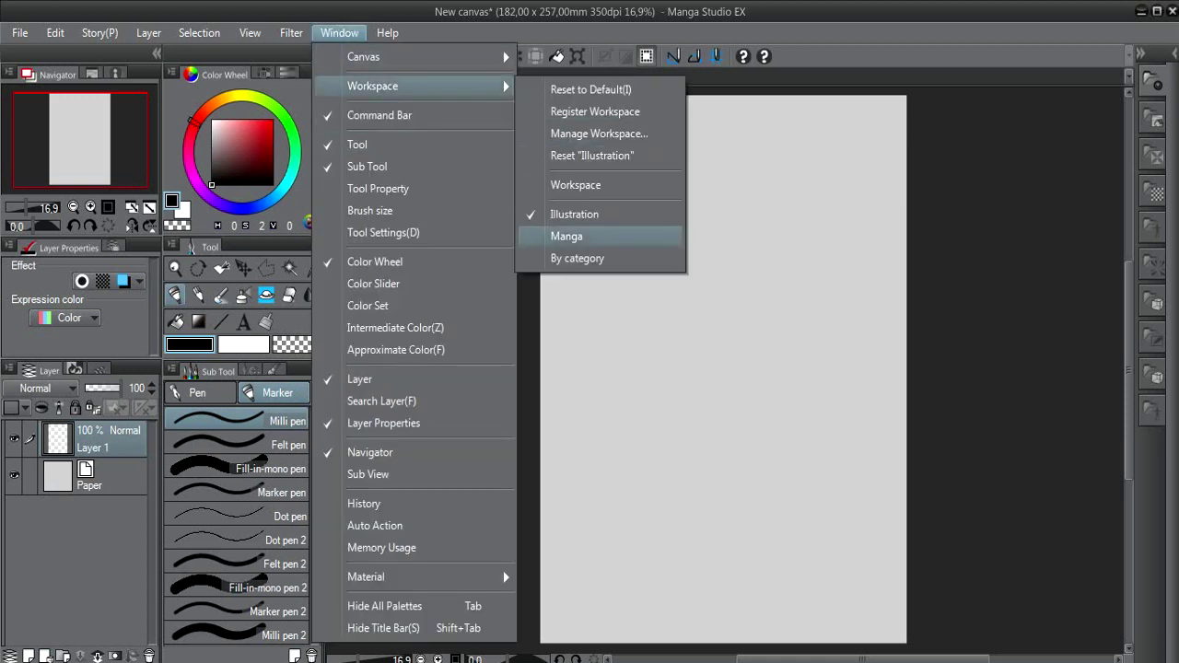
{"action": "left_click", "coordinate": [566, 236]}
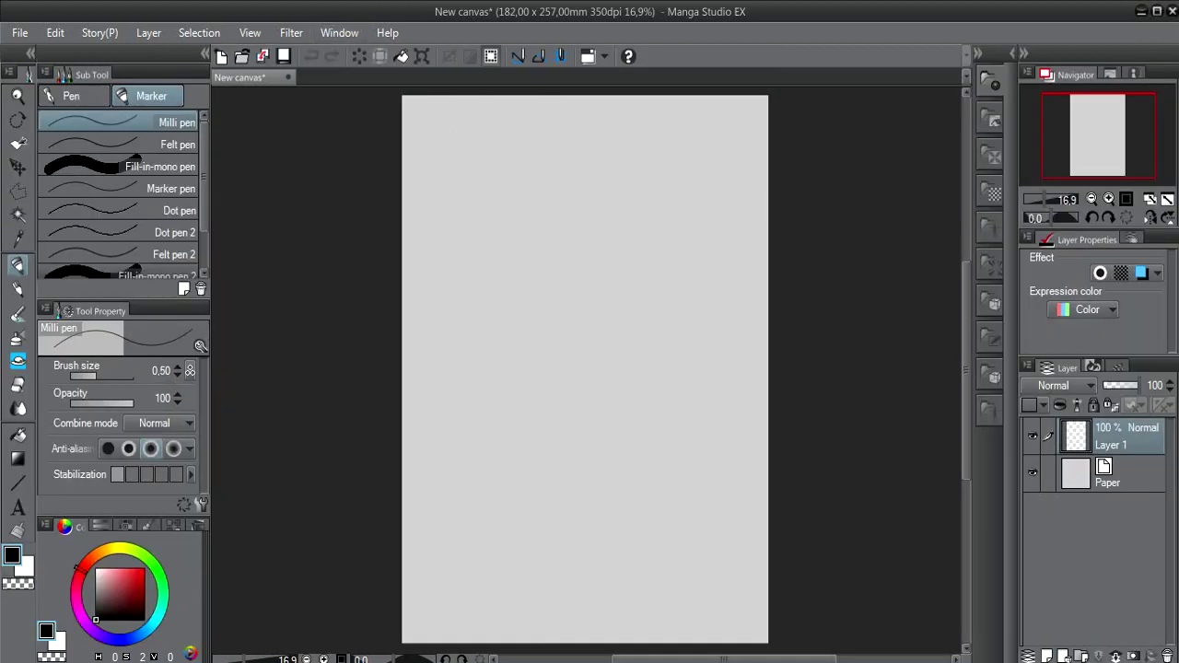
- Look over the list of palettes in the Window commands and the Help commands, including manual, license and version entries
{"action": "left_click", "coordinate": [339, 33]}
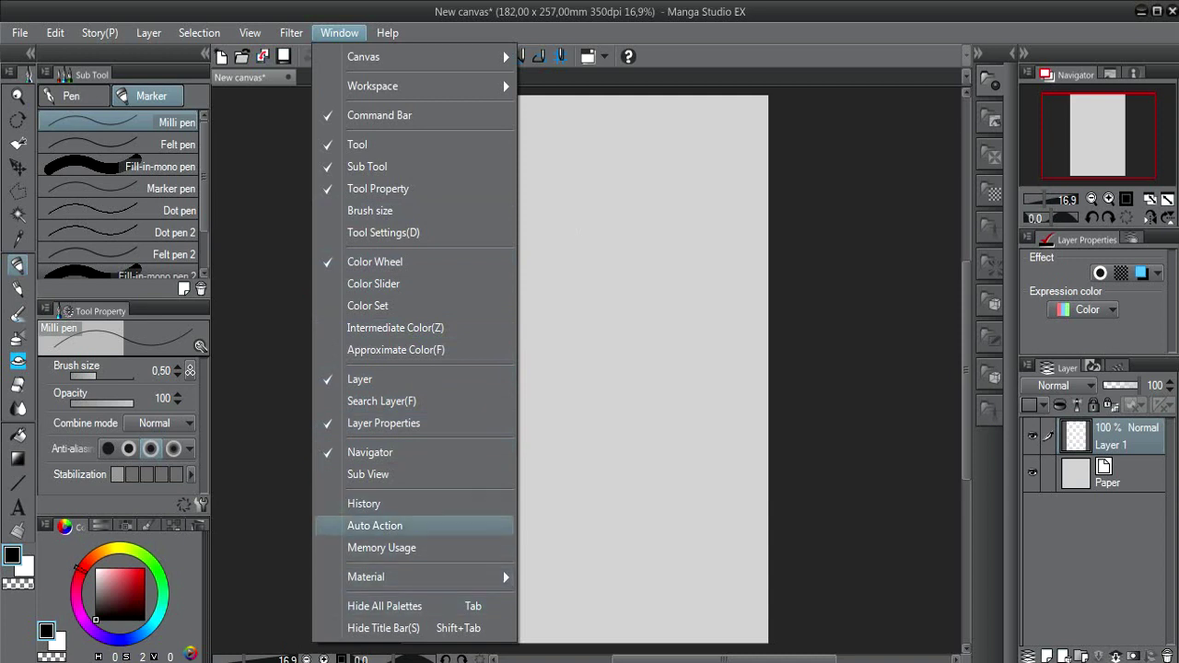
{"action": "mouse_move", "coordinate": [387, 33]}
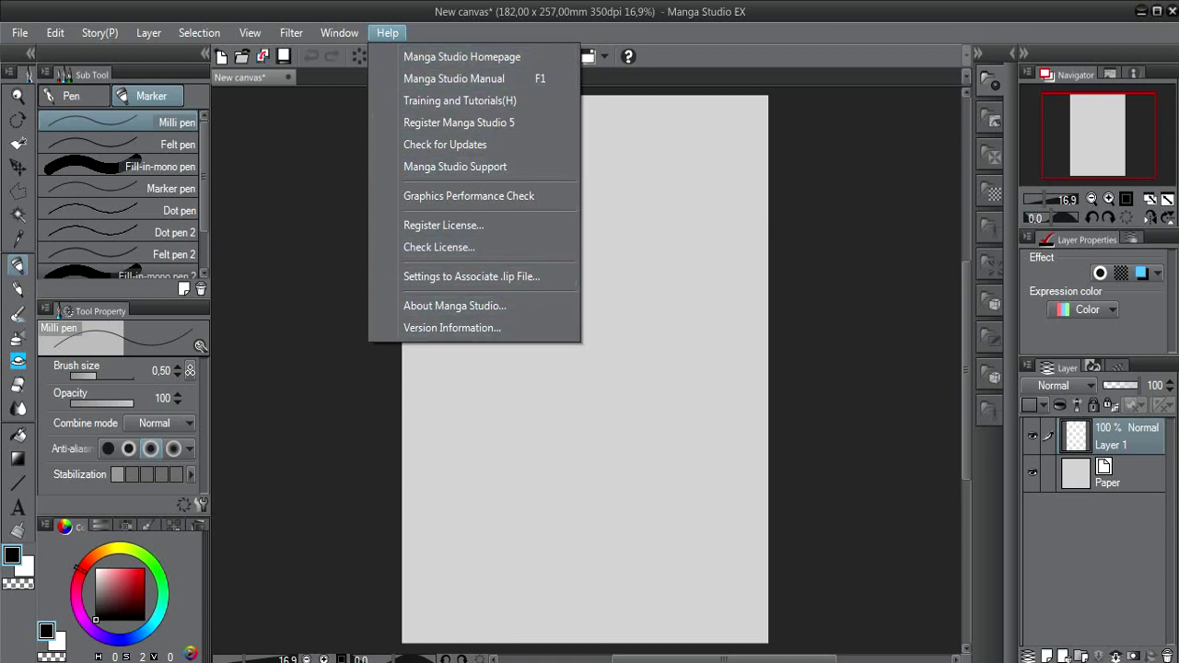
{"action": "key", "text": "Escape"}
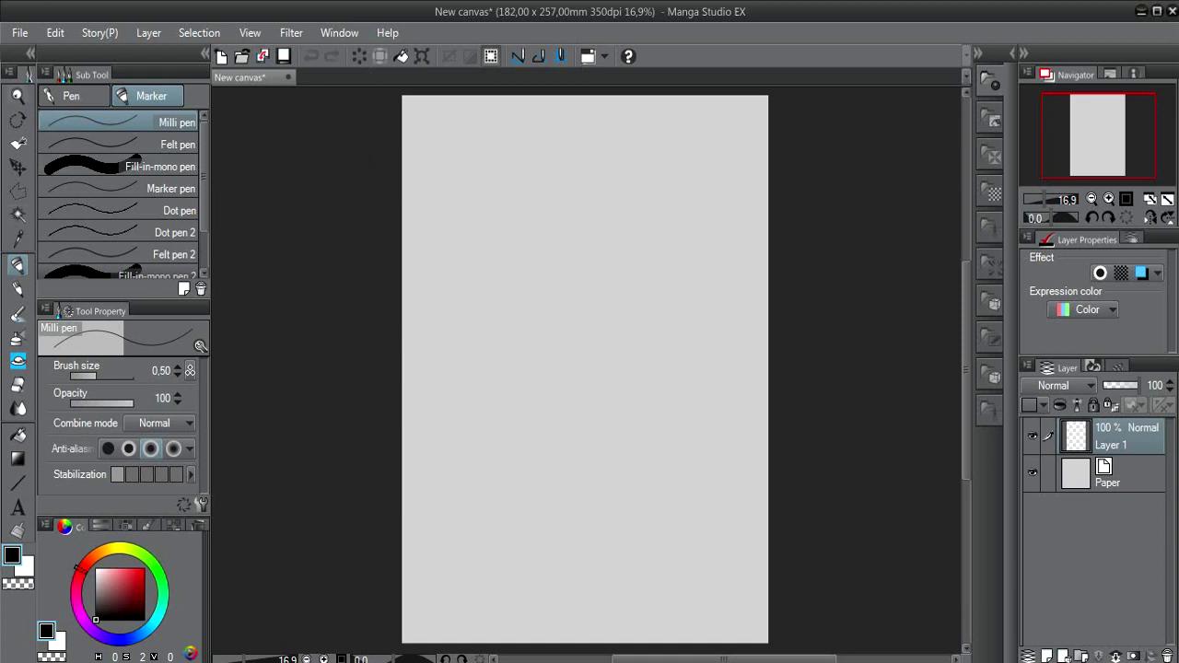
- Try the Magnifier's Zoom in and Zoom out sub tools on the blank canvas
{"action": "key", "text": "slash"}
{"action": "key", "text": "space"}
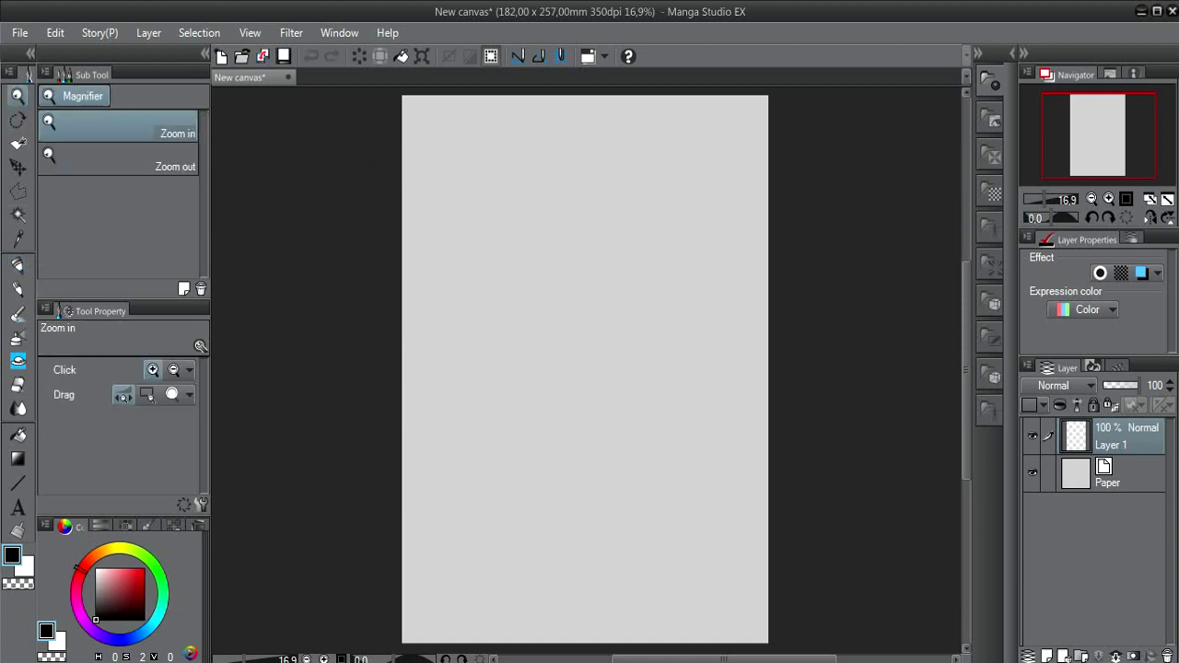
{"action": "left_click", "coordinate": [498, 263]}
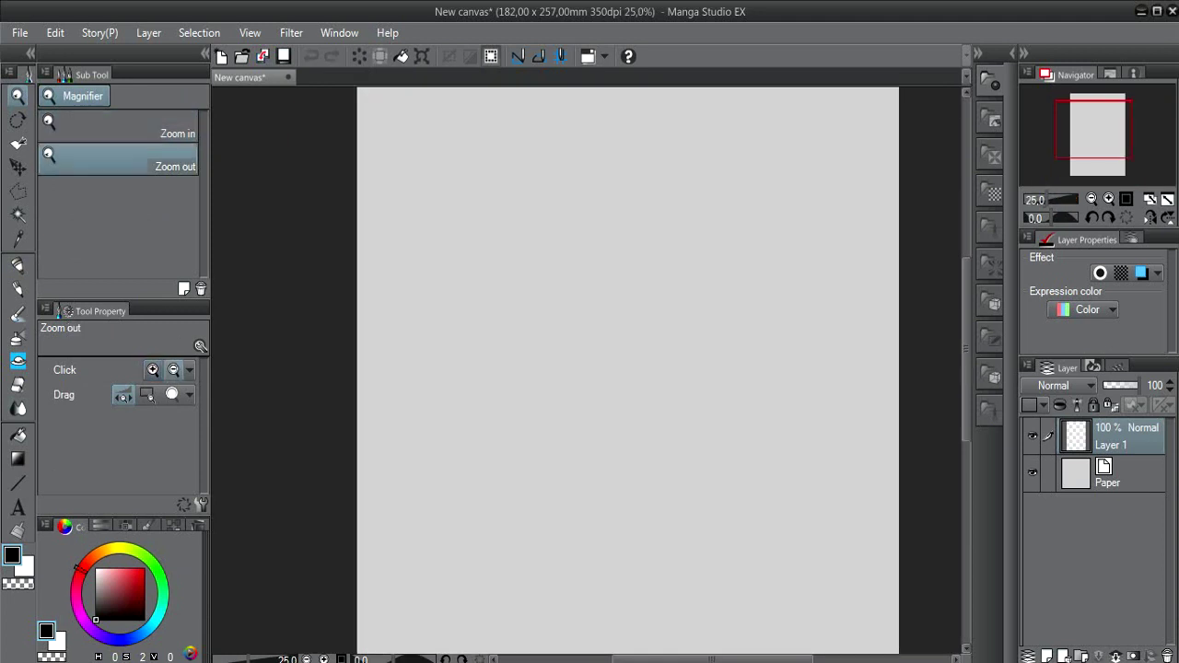
{"action": "left_click", "coordinate": [461, 254], "text": "alt"}
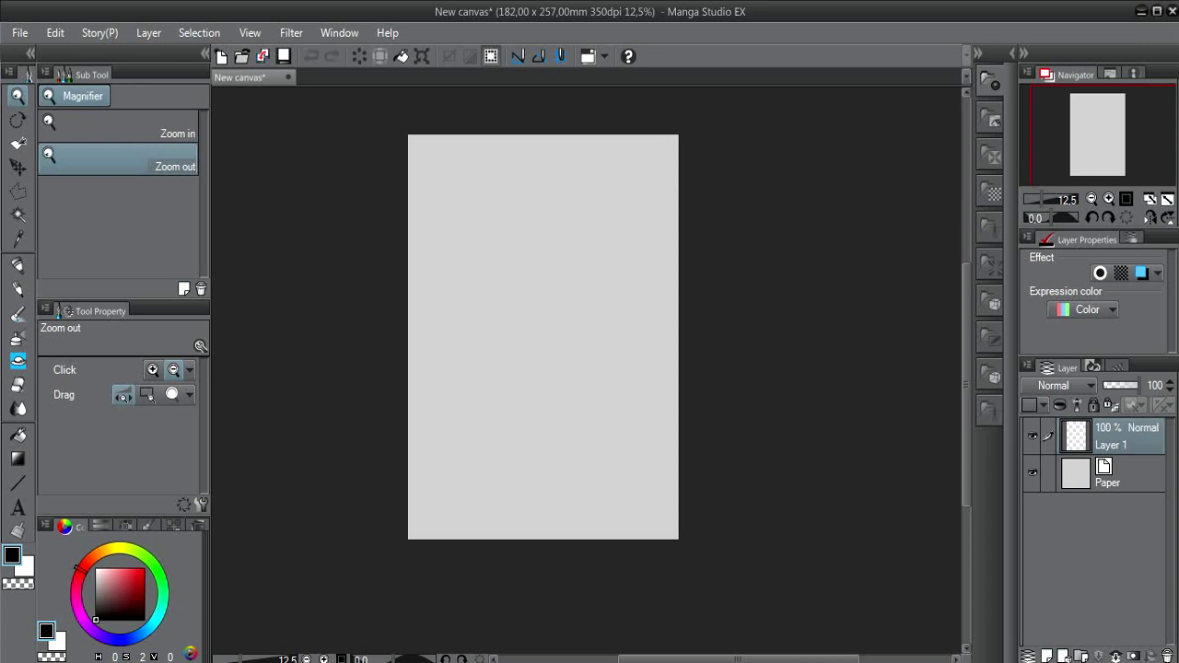
{"action": "scroll", "coordinate": [494, 326], "scroll_direction": "up", "scroll_amount": 1}
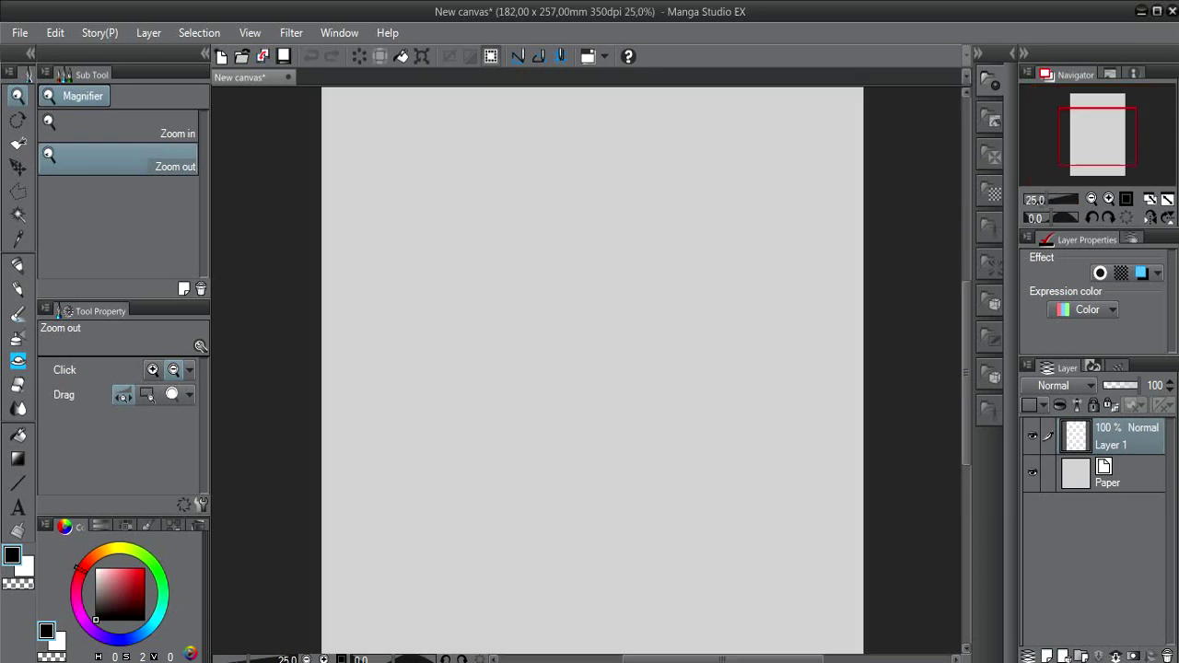
{"action": "scroll", "coordinate": [497, 332], "scroll_direction": "up", "scroll_amount": 1}
- Switch to the Move layer tool and set the drawing color to light grey with brightness 79
{"action": "left_click", "coordinate": [18, 166]}
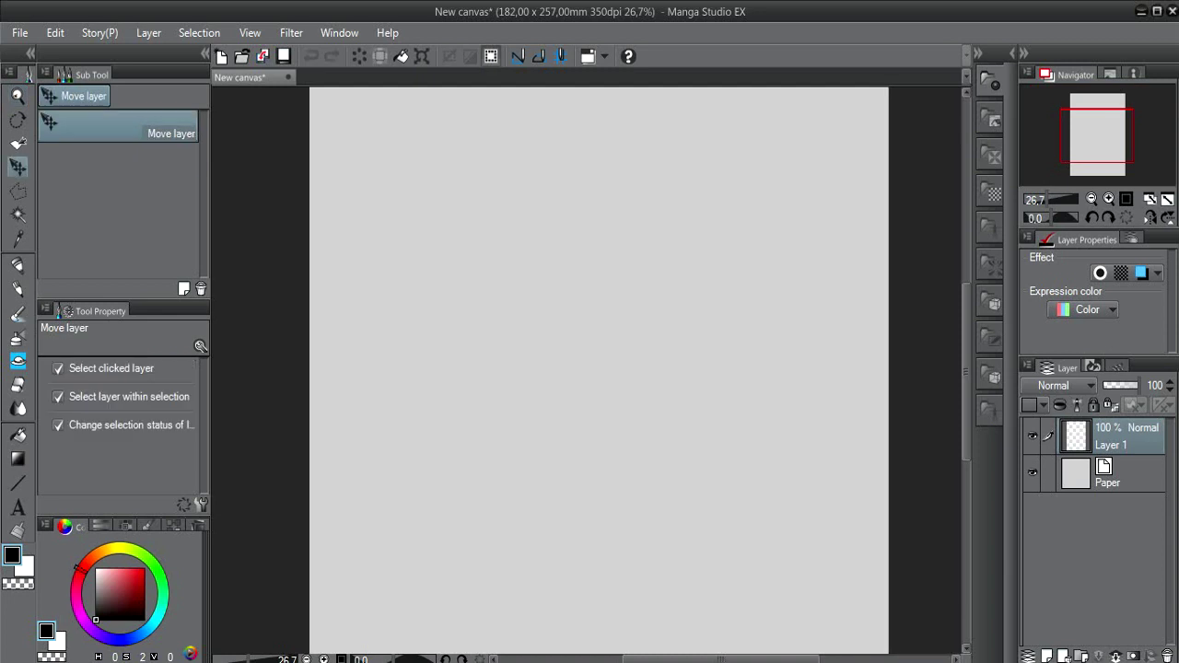
{"action": "left_click", "coordinate": [95, 578]}
{"action": "scroll", "coordinate": [530, 320], "scroll_direction": "down", "scroll_amount": 8}
{"action": "scroll", "coordinate": [530, 321], "scroll_direction": "up", "scroll_amount": 7}
{"action": "scroll", "coordinate": [530, 321], "scroll_direction": "down", "scroll_amount": 3}
{"action": "scroll", "coordinate": [527, 317], "scroll_direction": "down", "scroll_amount": 4}
{"action": "scroll", "coordinate": [527, 317], "scroll_direction": "up", "scroll_amount": 4}
{"action": "scroll", "coordinate": [574, 366], "scroll_direction": "down", "scroll_amount": 1}
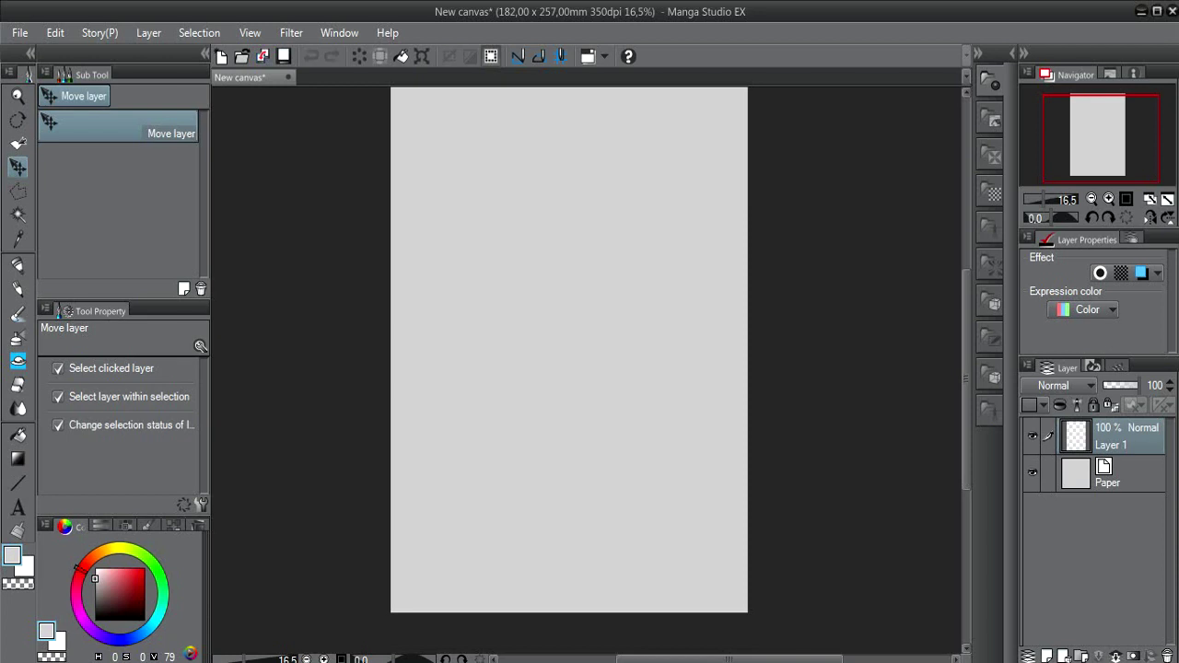
- Swap repeatedly between the main and sub drawing colors
{"action": "key", "text": "alt"}
{"action": "key", "text": "x"}
{"action": "key", "text": "x"}
{"action": "key", "text": "c"}
{"action": "key", "text": "x"}
{"action": "key", "text": "x"}
{"action": "key", "text": "x"}
{"action": "left_click_drag", "start_coordinate": [568, 350], "coordinate": [567, 377]}
- Cycle between the Operation tool's Object and Layer selection sub tools, finishing on the Move layer tool
{"action": "key", "text": "o"}
{"action": "key", "text": "o"}
{"action": "key", "text": "o"}
{"action": "key", "text": "o"}
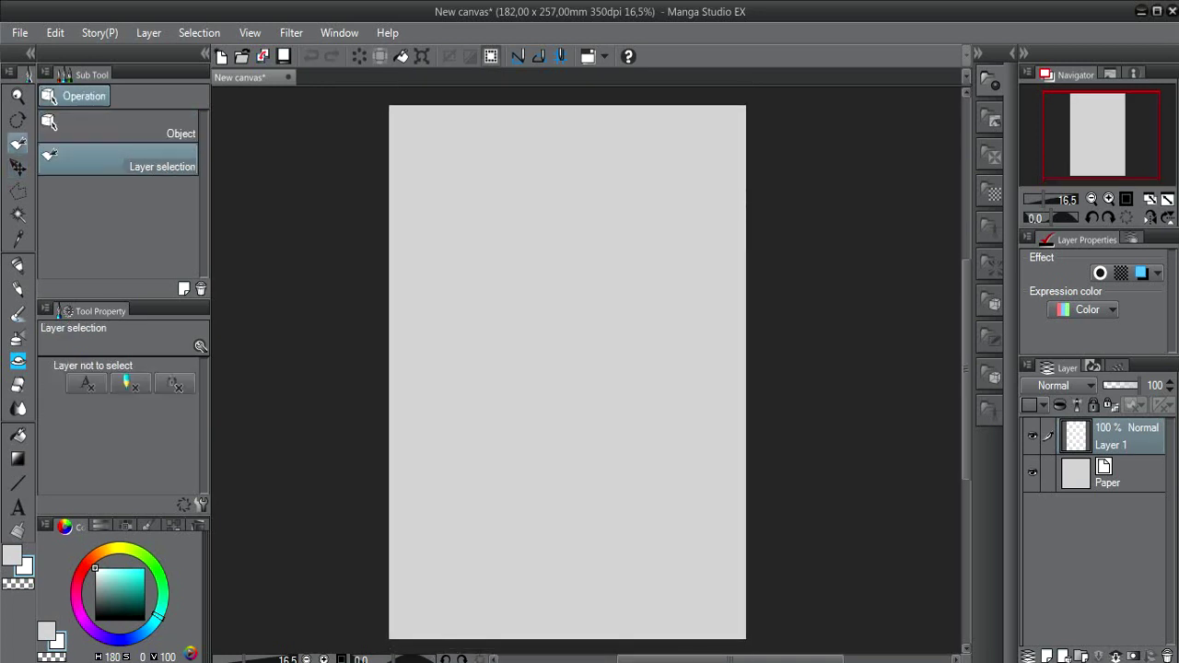
{"action": "key", "text": "o"}
{"action": "key", "text": "o"}
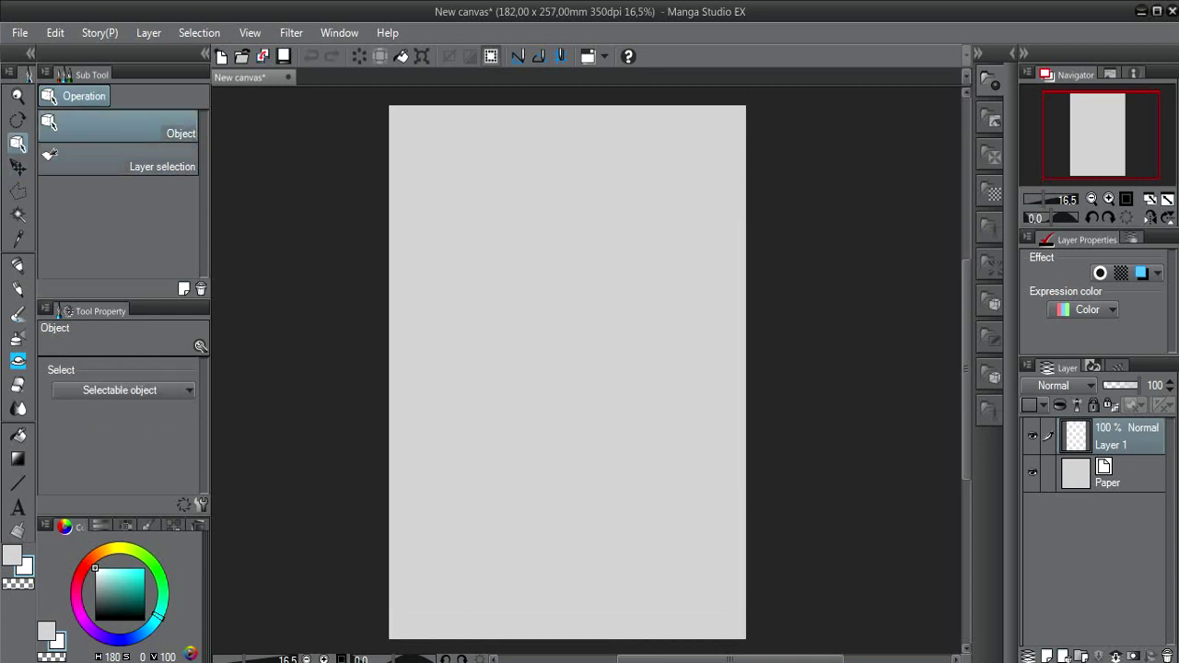
{"action": "key", "text": "o"}
{"action": "key", "text": "o"}
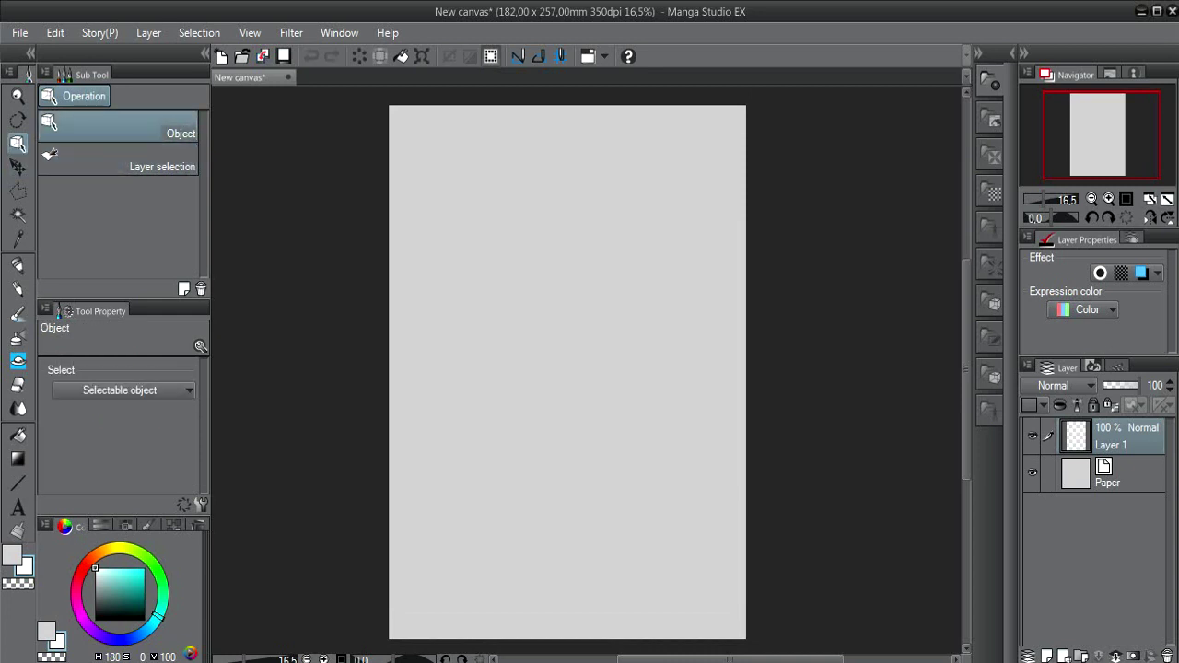
{"action": "key", "text": "o"}
{"action": "key", "text": "o"}
{"action": "key", "text": "o"}
{"action": "key", "text": "o"}
{"action": "key", "text": "o"}
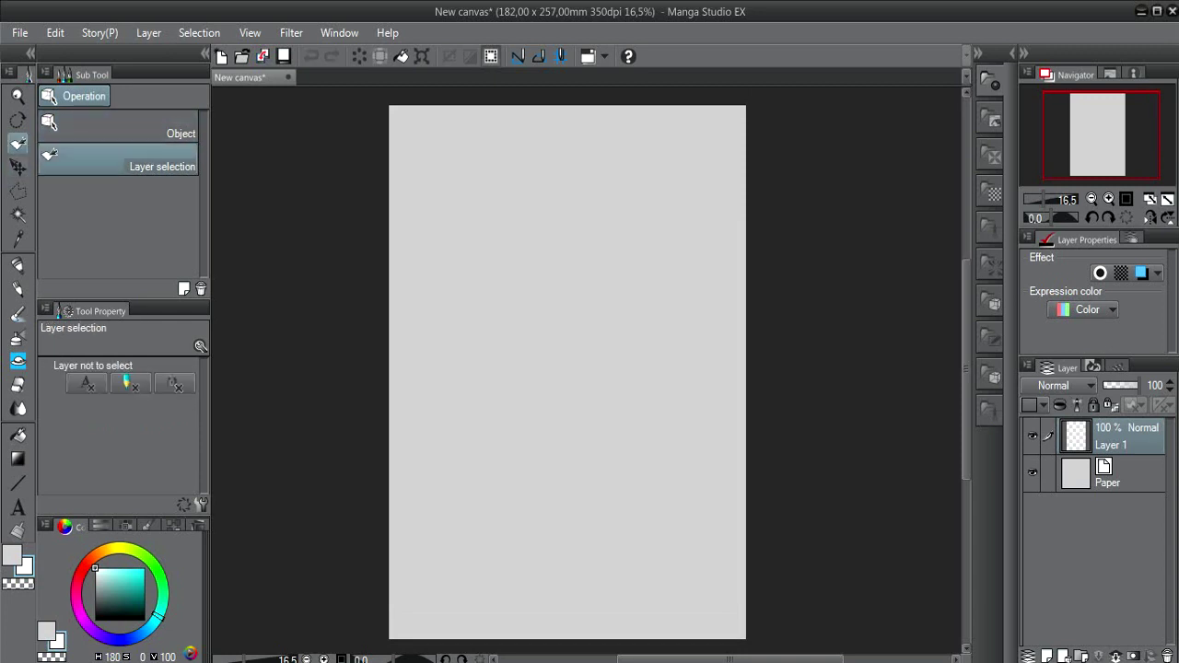
{"action": "key", "text": "o"}
{"action": "key", "text": "o"}
{"action": "key", "text": "o"}
{"action": "key", "text": "o"}
{"action": "key", "text": "o"}
{"action": "key", "text": "o"}
{"action": "key", "text": "o"}
{"action": "key", "text": "o"}
{"action": "key", "text": "k"}
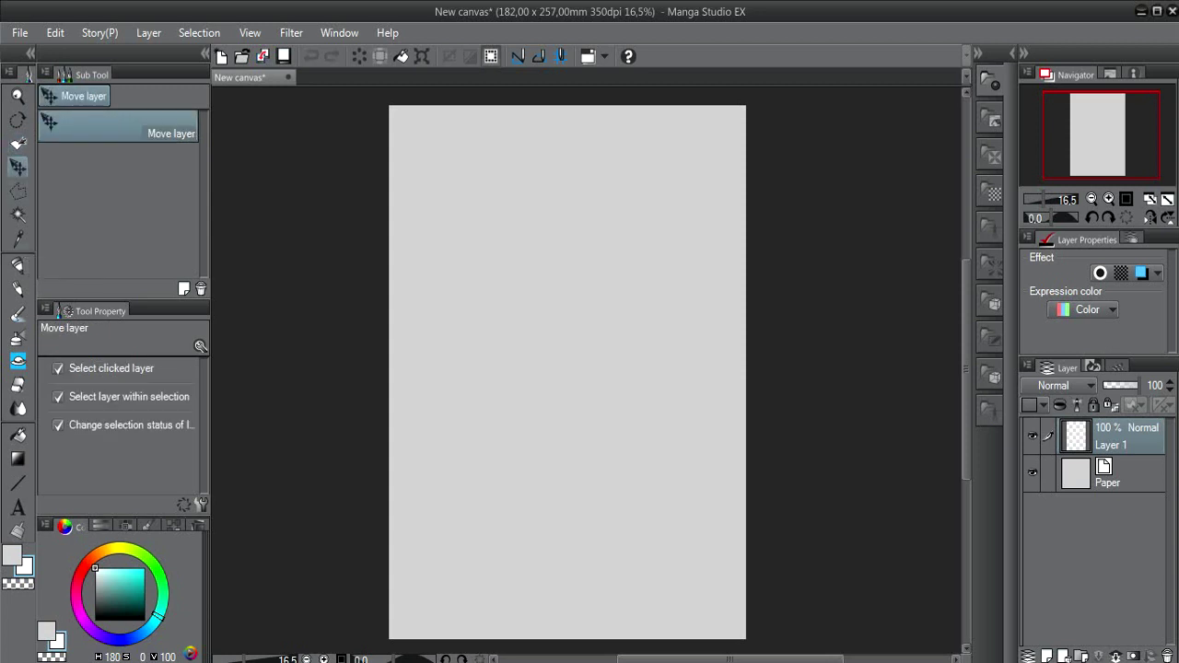
- Go through the selection area sub tools from Shrink selection to Rectangle selection, leaving Rectangle selection active
{"action": "key", "text": "m"}
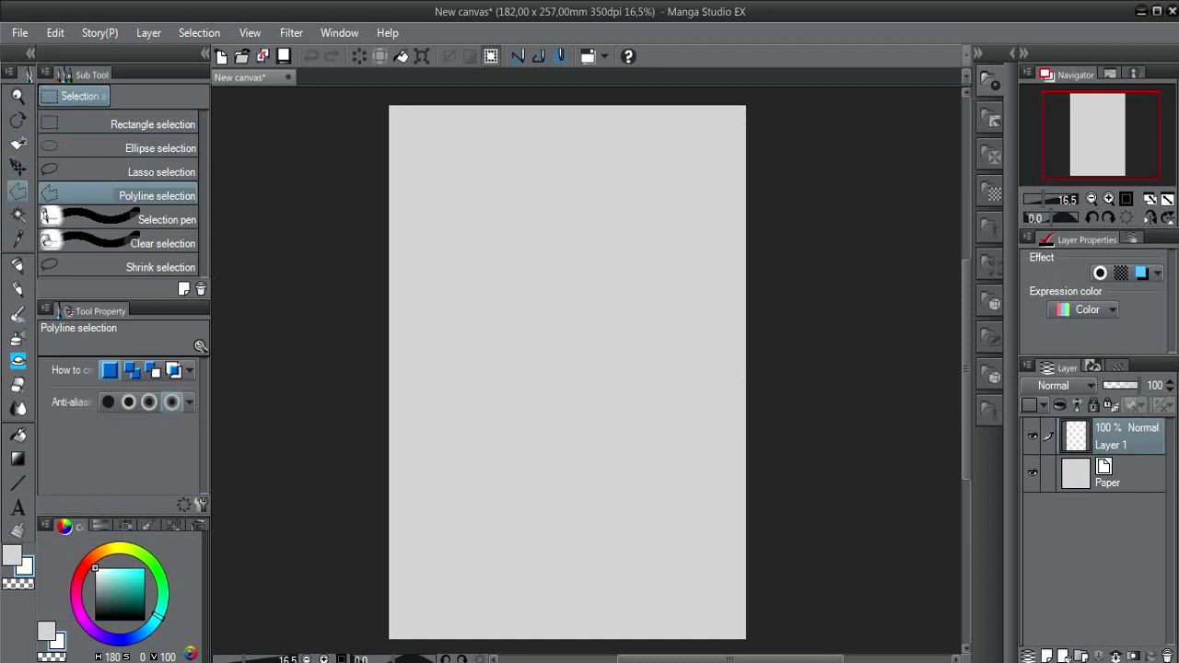
{"action": "left_click", "coordinate": [124, 267]}
{"action": "left_click", "coordinate": [124, 244]}
{"action": "left_click", "coordinate": [125, 220]}
{"action": "left_click", "coordinate": [124, 195]}
{"action": "left_click", "coordinate": [125, 171]}
{"action": "left_click", "coordinate": [125, 148]}
{"action": "left_click", "coordinate": [125, 123]}
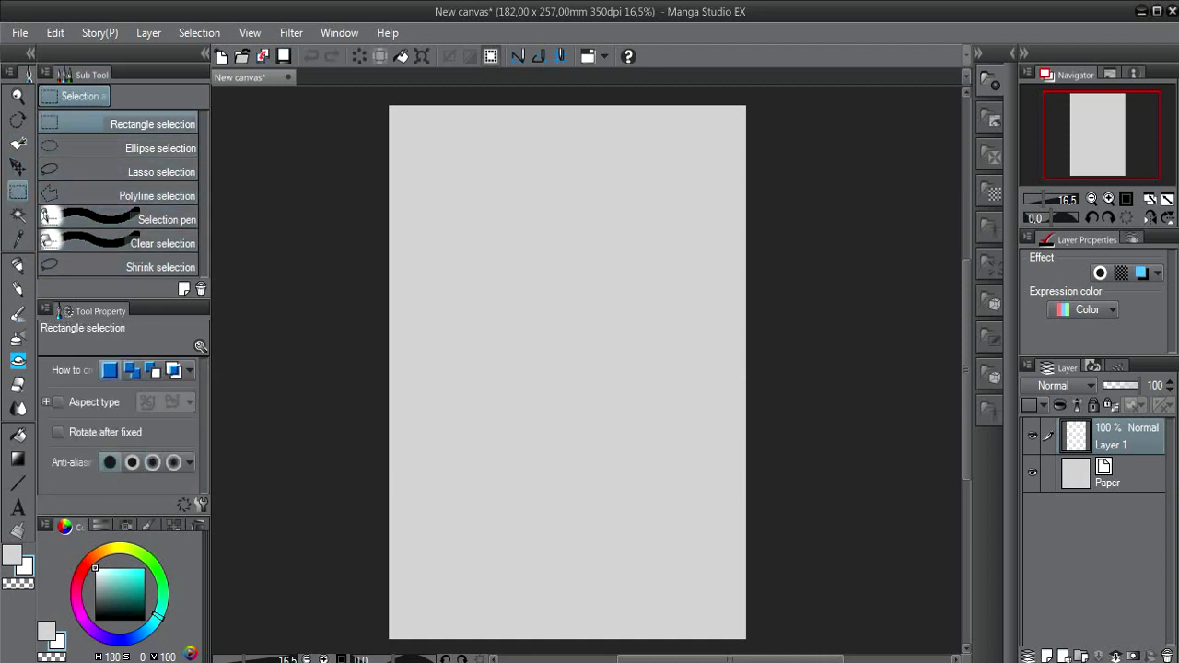
- Switch to the Auto select tool, select the entire canvas and deselect it
{"action": "key", "text": "w"}
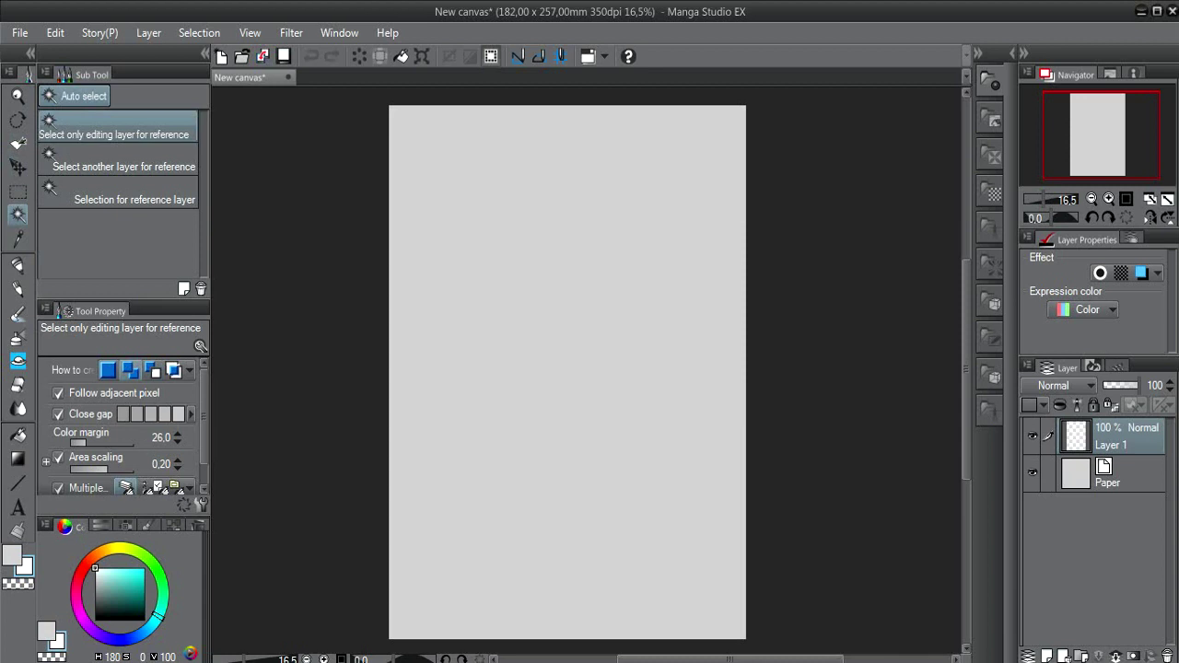
{"action": "key", "text": "ctrl+a"}
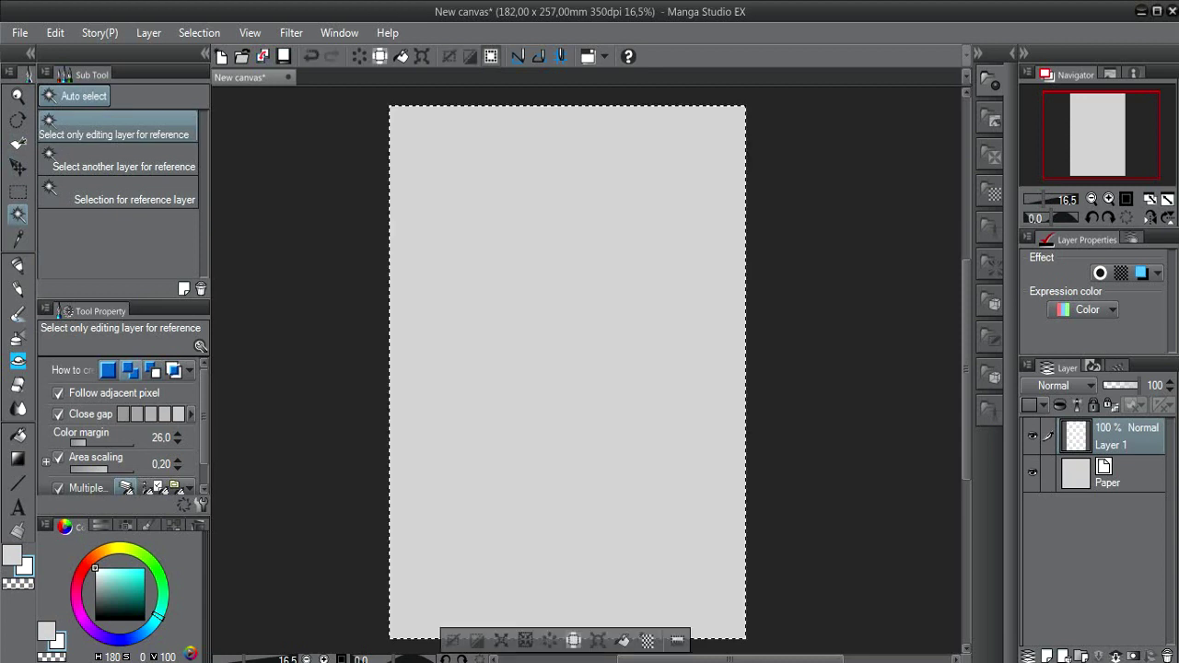
{"action": "key", "text": "ctrl+d"}
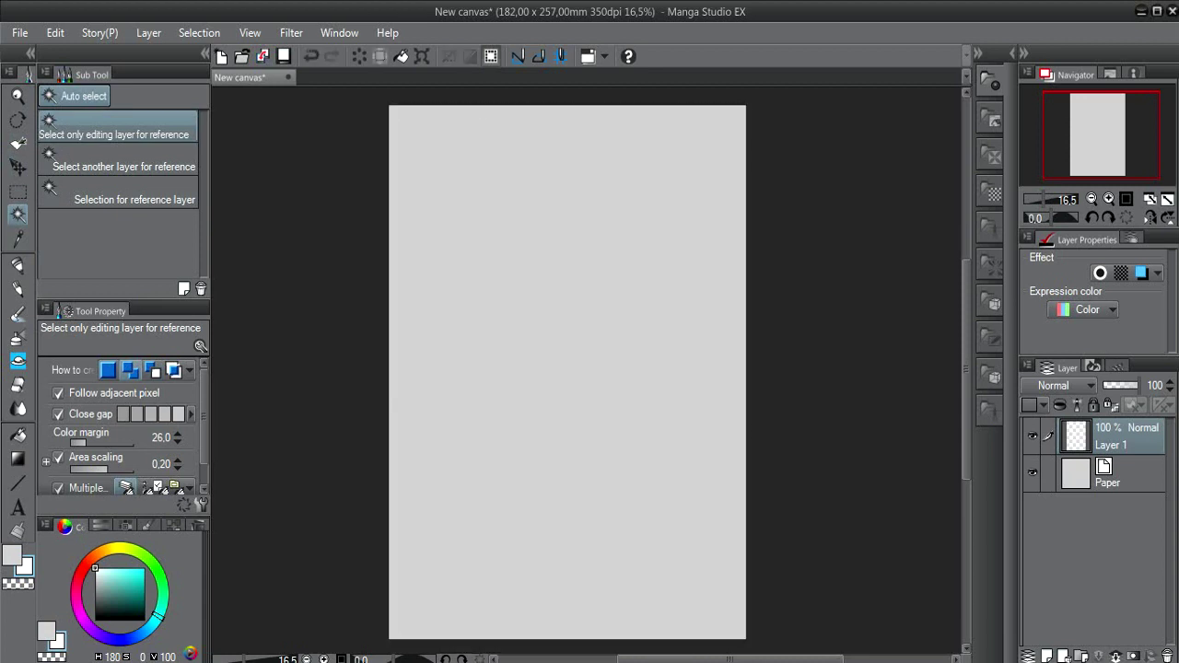
- Pick up the canvas's light grey with the Eyedropper and switch to the Marker sub tools
{"action": "key", "text": "i"}
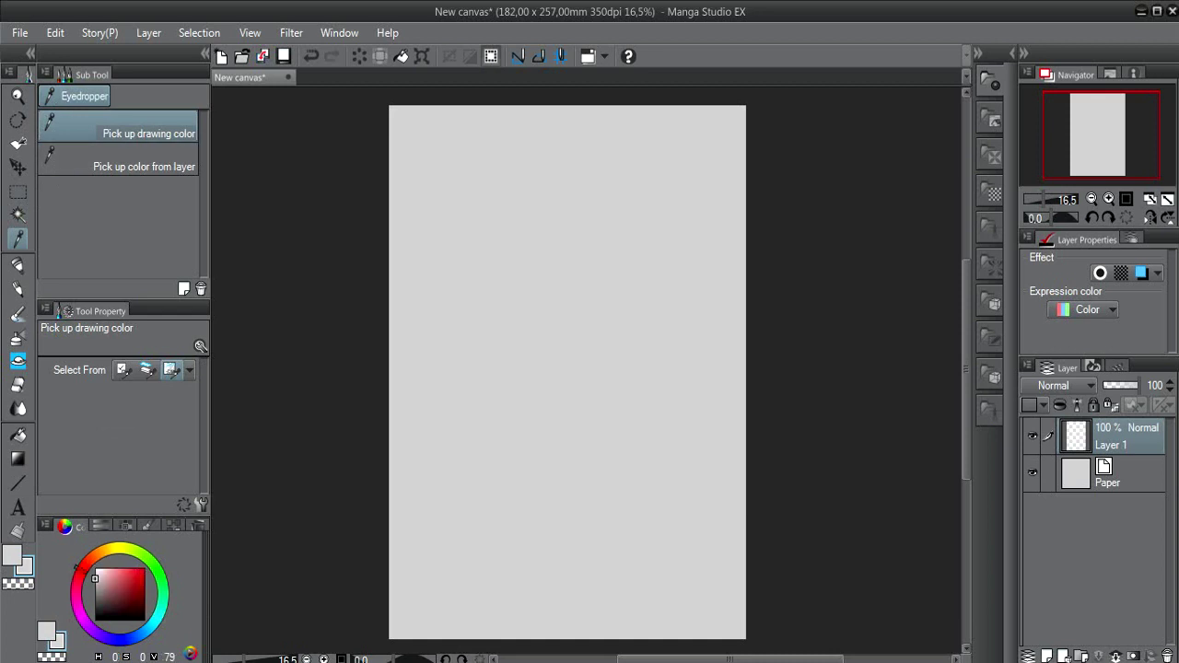
{"action": "key", "text": "p"}
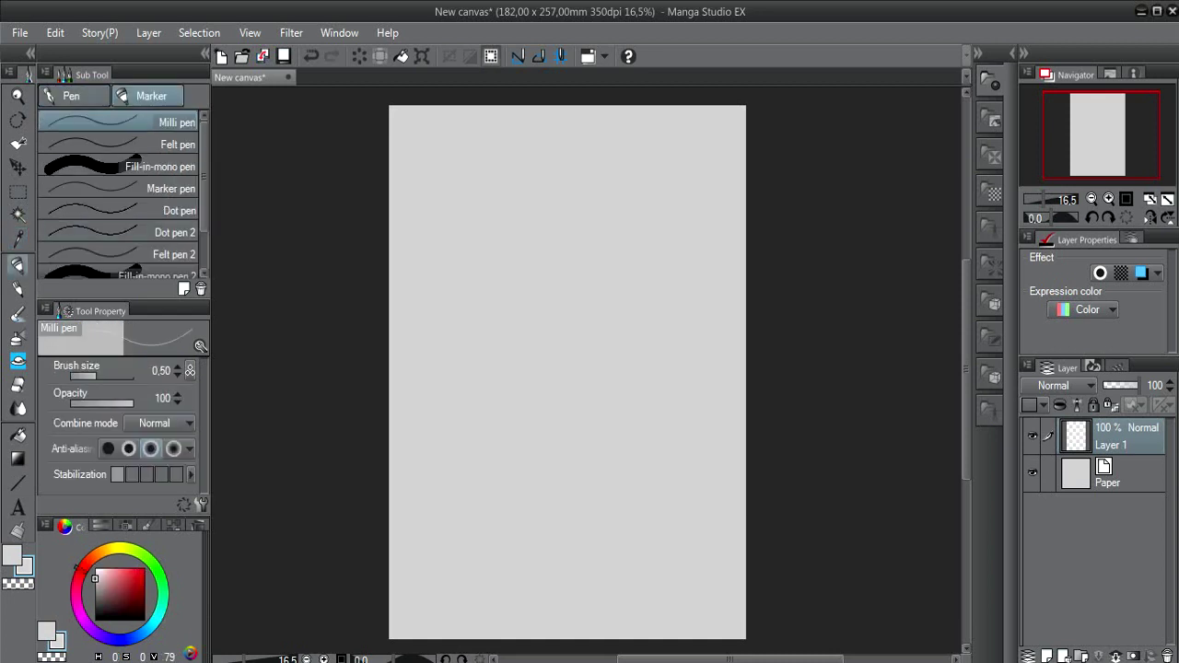
- Browse the Marker and Pen sub tool lists, finishing on the G-pen
{"action": "scroll", "coordinate": [120, 193], "scroll_direction": "down", "scroll_amount": 1}
{"action": "scroll", "coordinate": [120, 194], "scroll_direction": "up", "scroll_amount": 1}
{"action": "scroll", "coordinate": [120, 193], "scroll_direction": "down", "scroll_amount": 4}
{"action": "scroll", "coordinate": [123, 193], "scroll_direction": "up", "scroll_amount": 5}
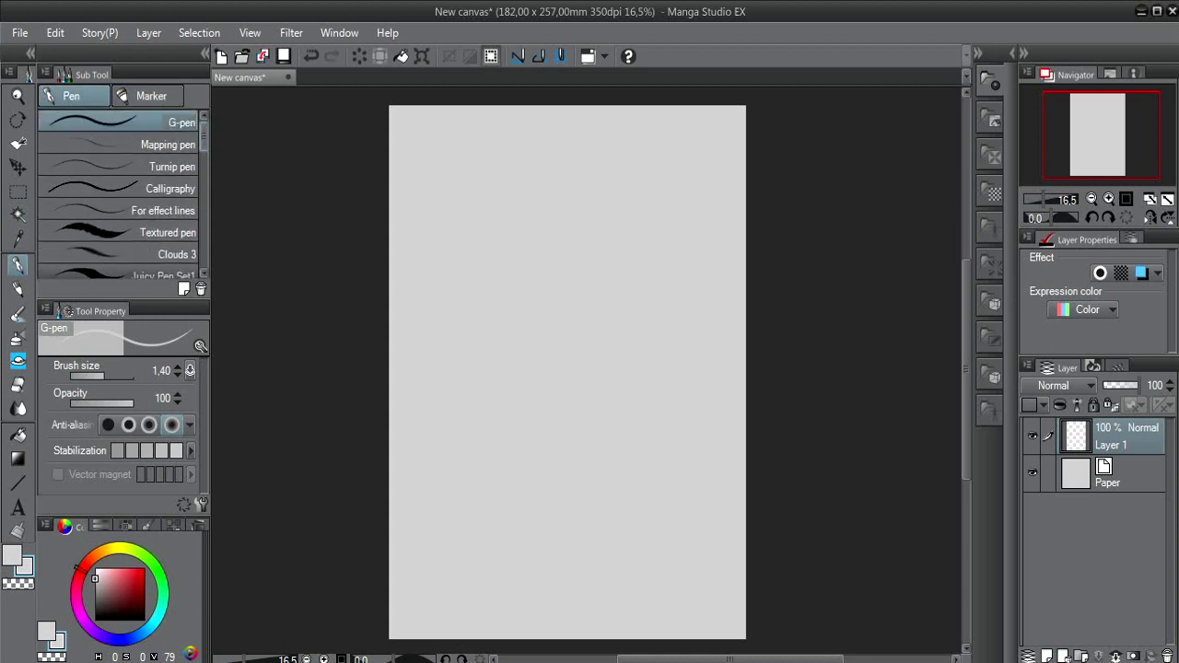
{"action": "scroll", "coordinate": [122, 193], "scroll_direction": "down", "scroll_amount": 15}
{"action": "scroll", "coordinate": [123, 193], "scroll_direction": "down", "scroll_amount": 6}
{"action": "scroll", "coordinate": [123, 194], "scroll_direction": "up", "scroll_amount": 12}
{"action": "scroll", "coordinate": [123, 193], "scroll_direction": "up", "scroll_amount": 10}
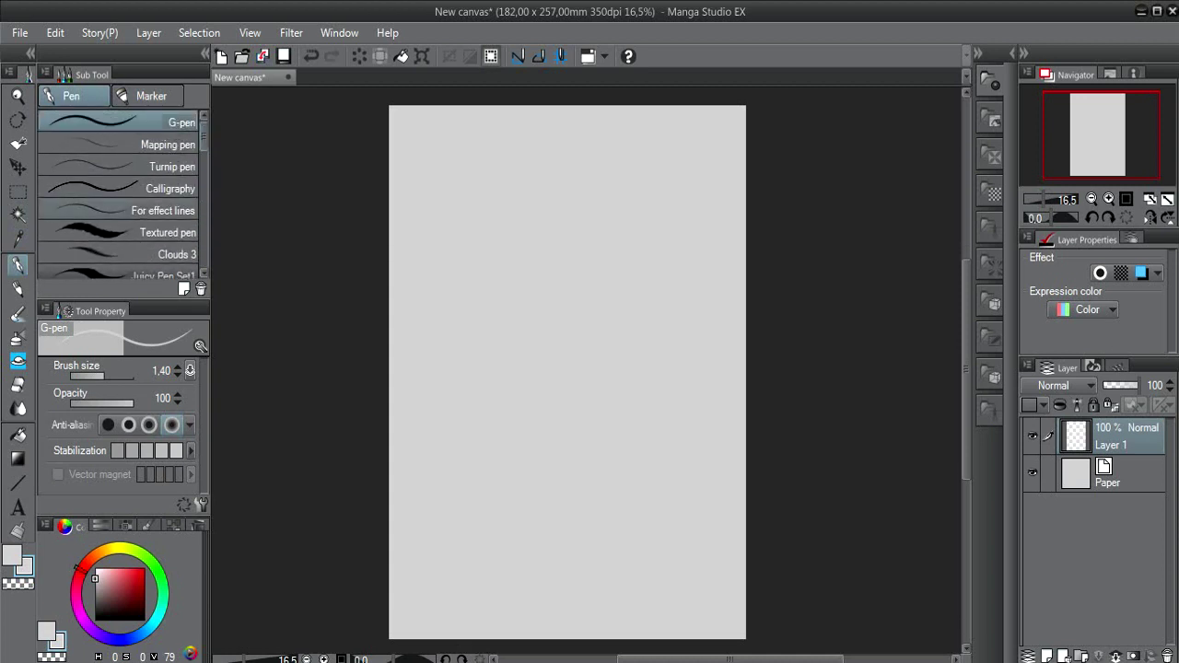
{"action": "scroll", "coordinate": [122, 193], "scroll_direction": "down", "scroll_amount": 3}
{"action": "scroll", "coordinate": [123, 193], "scroll_direction": "up", "scroll_amount": 3}
{"action": "left_click", "coordinate": [147, 95]}
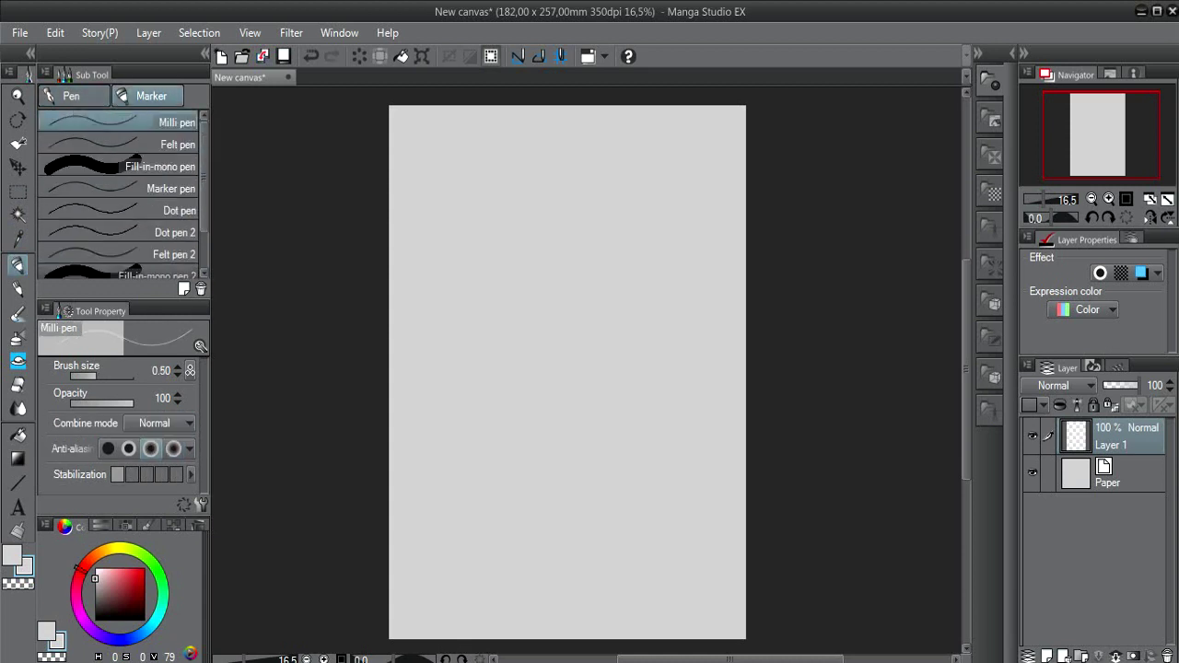
{"action": "left_click", "coordinate": [70, 96]}
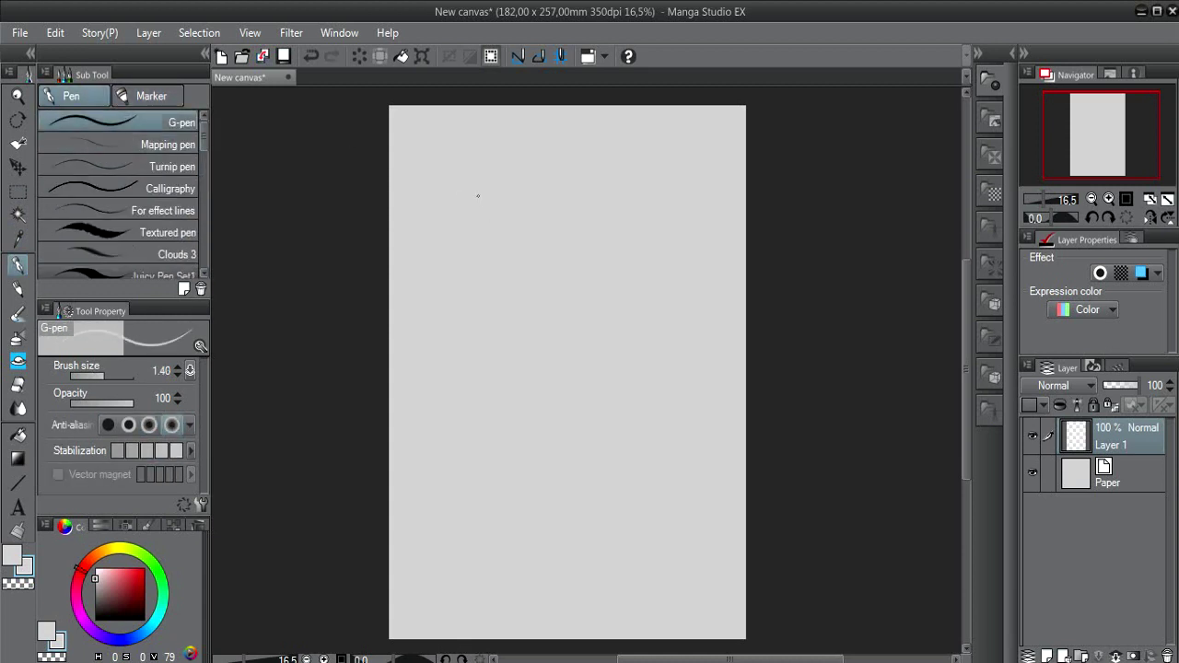
- Set the drawing color to black, then draw a test stroke with the G-pen and undo it
{"action": "left_click", "coordinate": [100, 619]}
{"action": "mouse_move", "coordinate": [477, 222]}
{"action": "left_mouse_down"}
{"action": "mouse_move", "coordinate": [499, 269]}
{"action": "mouse_move", "coordinate": [500, 346]}
{"action": "mouse_move", "coordinate": [517, 280]}
{"action": "left_mouse_up"}
{"action": "key", "text": "ctrl+z"}
- Draw thick black test strokes with the Fill-in-mono pen marker and undo them
{"action": "key", "text": "p"}
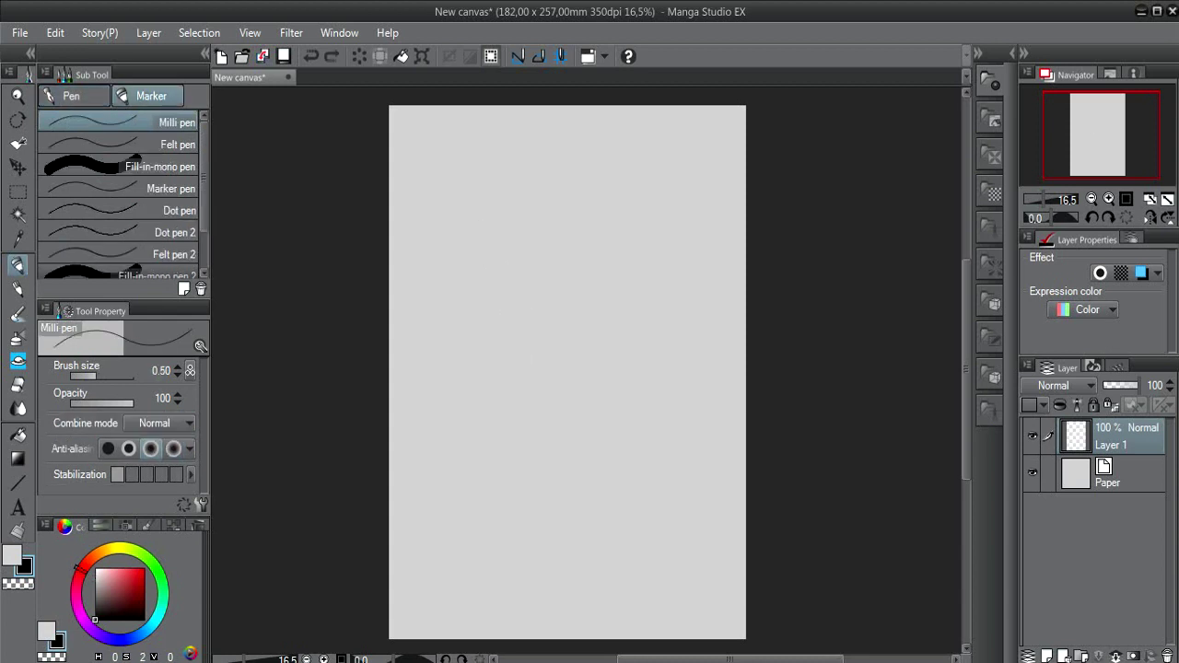
{"action": "left_click", "coordinate": [140, 164]}
{"action": "mouse_move", "coordinate": [439, 175]}
{"action": "left_mouse_down"}
{"action": "mouse_move", "coordinate": [501, 254]}
{"action": "mouse_move", "coordinate": [504, 334]}
{"action": "left_mouse_up"}
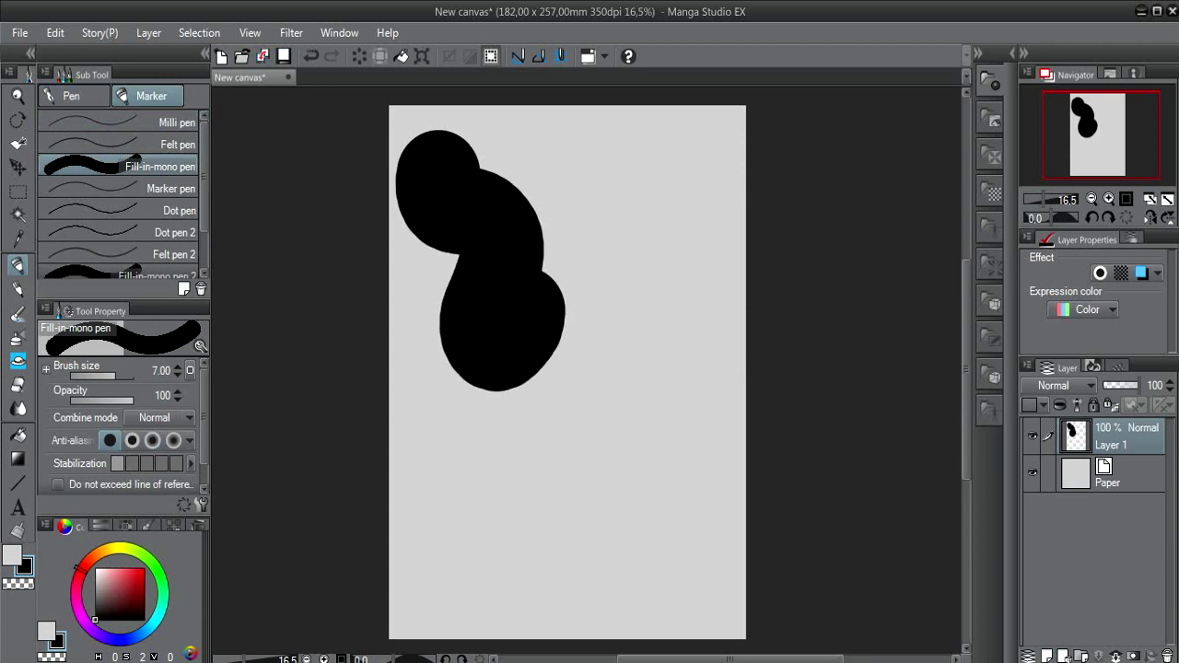
{"action": "key", "text": "ctrl+z"}
{"action": "left_click_drag", "start_coordinate": [587, 370], "coordinate": [595, 370]}
{"action": "left_click_drag", "start_coordinate": [467, 208], "coordinate": [495, 322]}
{"action": "key", "text": "ctrl+z"}
- Draw a test stroke with the Milli pen and another with the Felt pen, undoing each one
{"action": "left_click", "coordinate": [175, 121]}
{"action": "left_click_drag", "start_coordinate": [466, 190], "coordinate": [497, 313]}
{"action": "key", "text": "ctrl+z"}
{"action": "left_click", "coordinate": [175, 143]}
{"action": "mouse_move", "coordinate": [481, 224]}
{"action": "left_mouse_down"}
{"action": "mouse_move", "coordinate": [551, 315]}
{"action": "mouse_move", "coordinate": [580, 385]}
{"action": "left_mouse_up"}
{"action": "key", "text": "ctrl+z"}
{"action": "scroll", "coordinate": [123, 195], "scroll_direction": "down", "scroll_amount": 2}
{"action": "scroll", "coordinate": [123, 195], "scroll_direction": "up", "scroll_amount": 2}
- Compare the Pencil and Pastel sub tools and scribble on the upper part of the canvas with the Darker pencil
{"action": "left_click", "coordinate": [17, 289]}
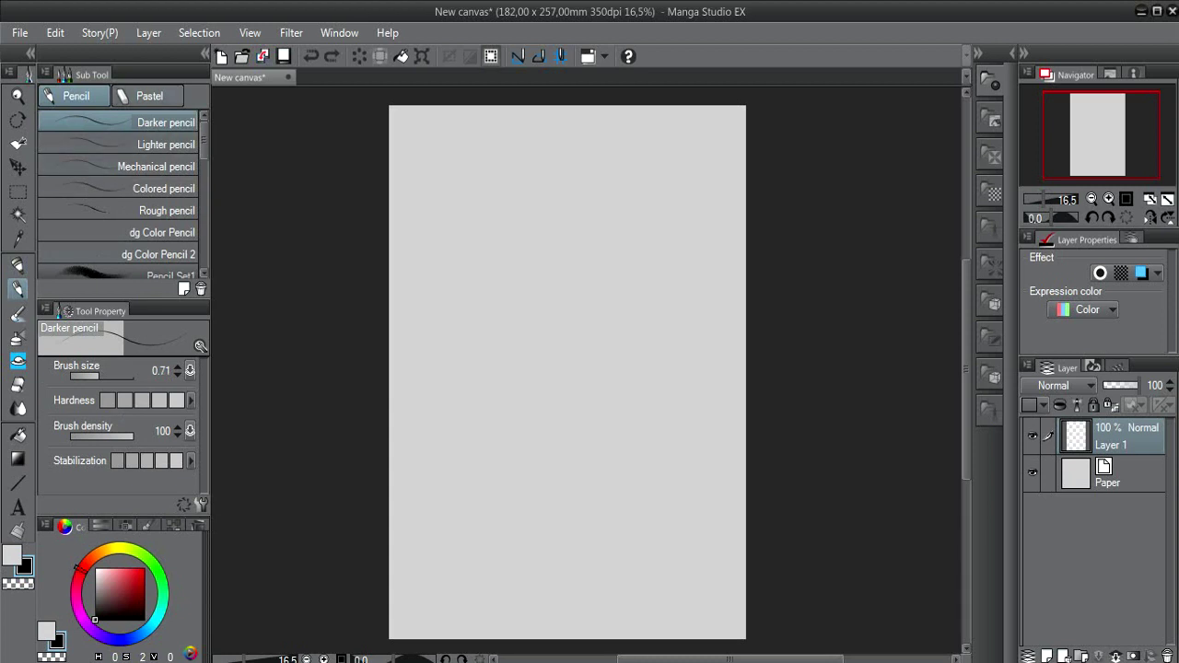
{"action": "left_click", "coordinate": [148, 96]}
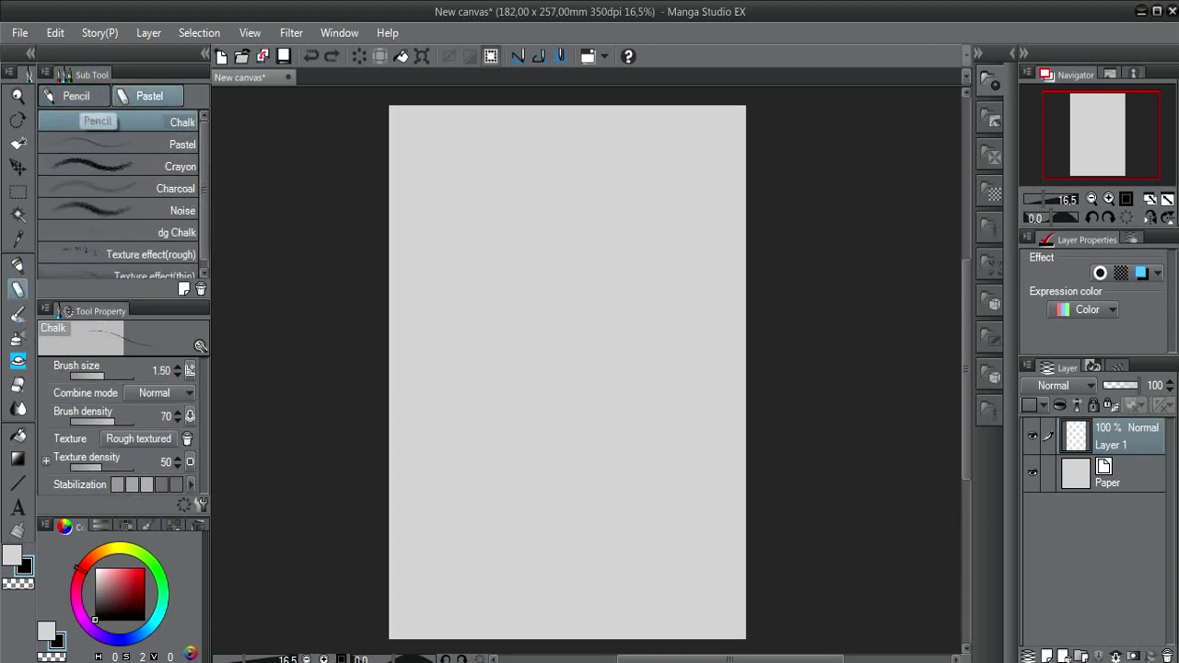
{"action": "left_click", "coordinate": [77, 96]}
{"action": "mouse_move", "coordinate": [435, 213]}
{"action": "left_mouse_down"}
{"action": "mouse_move", "coordinate": [459, 301]}
{"action": "mouse_move", "coordinate": [465, 269]}
{"action": "mouse_move", "coordinate": [455, 286]}
{"action": "mouse_move", "coordinate": [512, 292]}
{"action": "mouse_move", "coordinate": [513, 236]}
{"action": "mouse_move", "coordinate": [546, 256]}
{"action": "left_mouse_up"}
- Scribble with the Pastel sub tool beside the pencil lines and add a small ring between the two scribbles
{"action": "left_click", "coordinate": [147, 96]}
{"action": "left_click", "coordinate": [138, 144]}
{"action": "scroll", "coordinate": [525, 210], "scroll_direction": "up", "scroll_amount": 5}
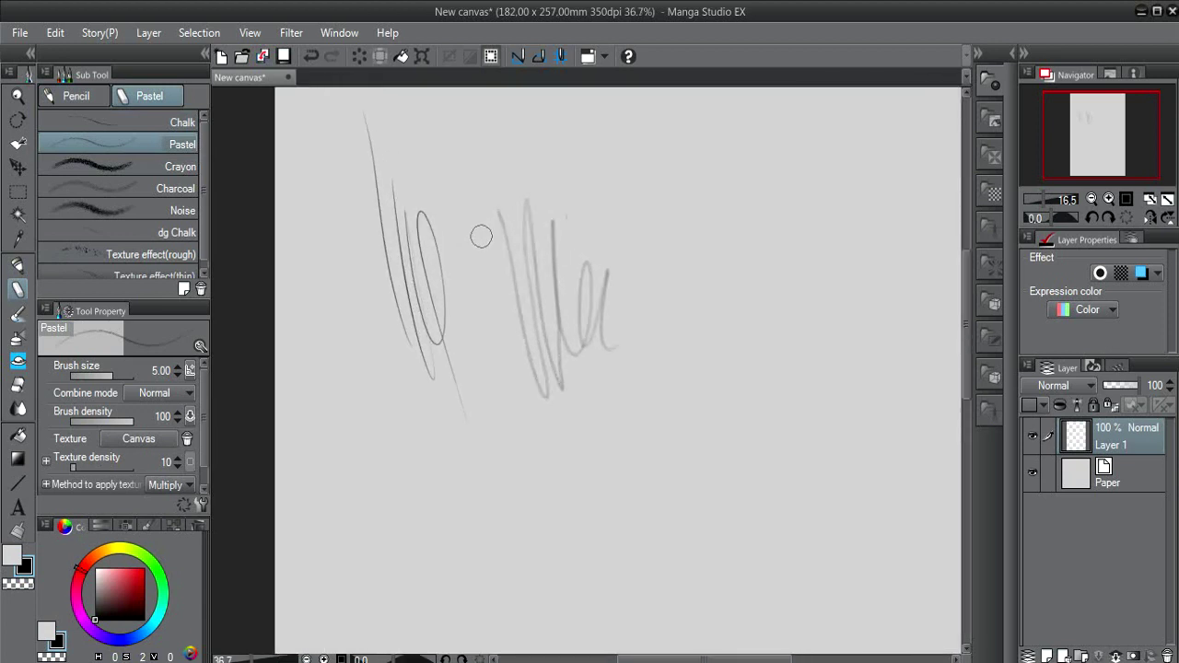
{"action": "scroll", "coordinate": [547, 329], "scroll_direction": "up", "scroll_amount": 3}
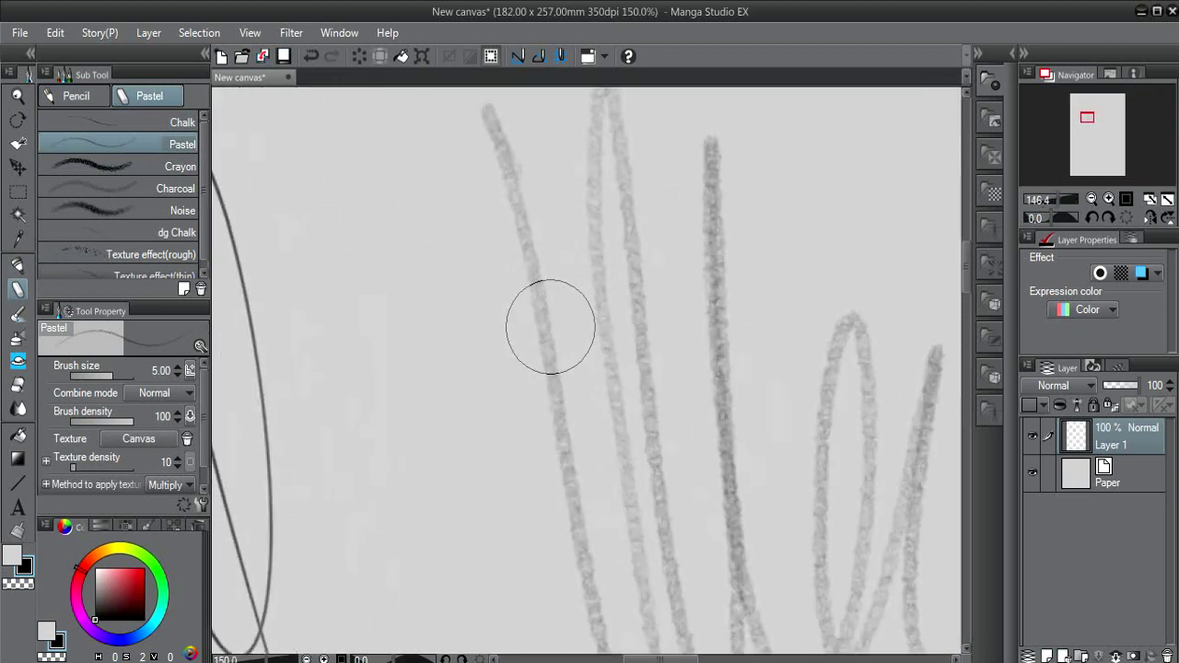
{"action": "mouse_move", "coordinate": [369, 290]}
{"action": "left_mouse_down"}
{"action": "mouse_move", "coordinate": [391, 266]}
{"action": "mouse_move", "coordinate": [390, 321]}
{"action": "left_mouse_up"}
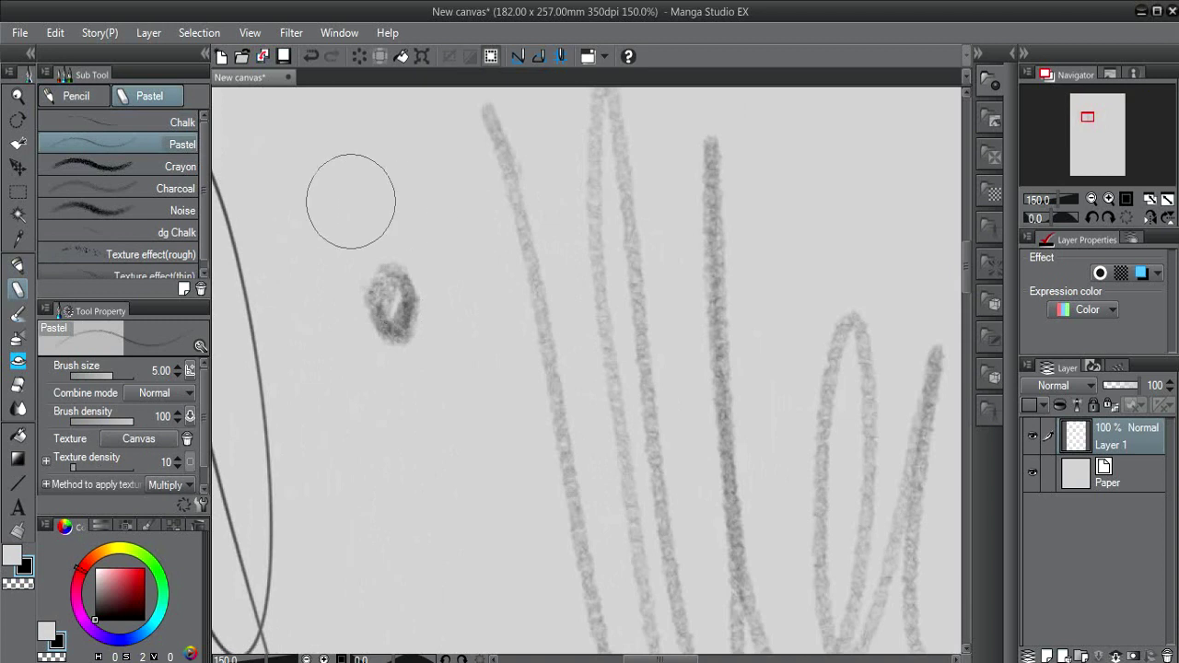
- Look over the Brush tool's Watercolor and Oil paint sub tools
{"action": "scroll", "coordinate": [120, 203], "scroll_direction": "down", "scroll_amount": 1}
{"action": "left_click", "coordinate": [18, 313]}
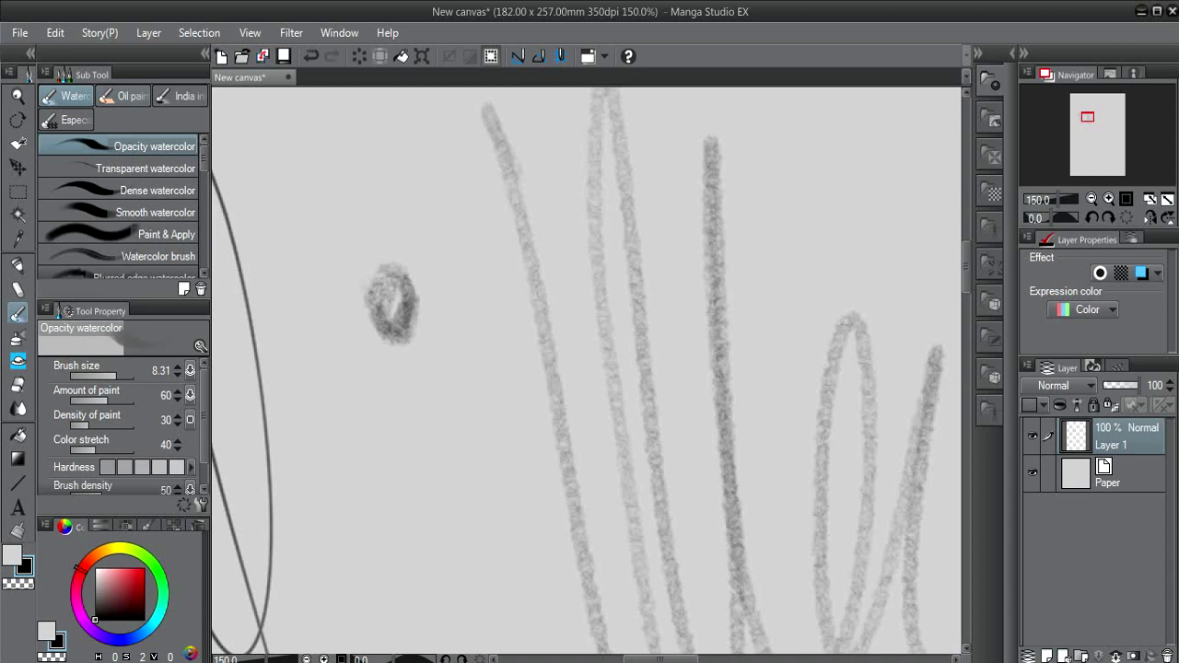
{"action": "left_click", "coordinate": [122, 96]}
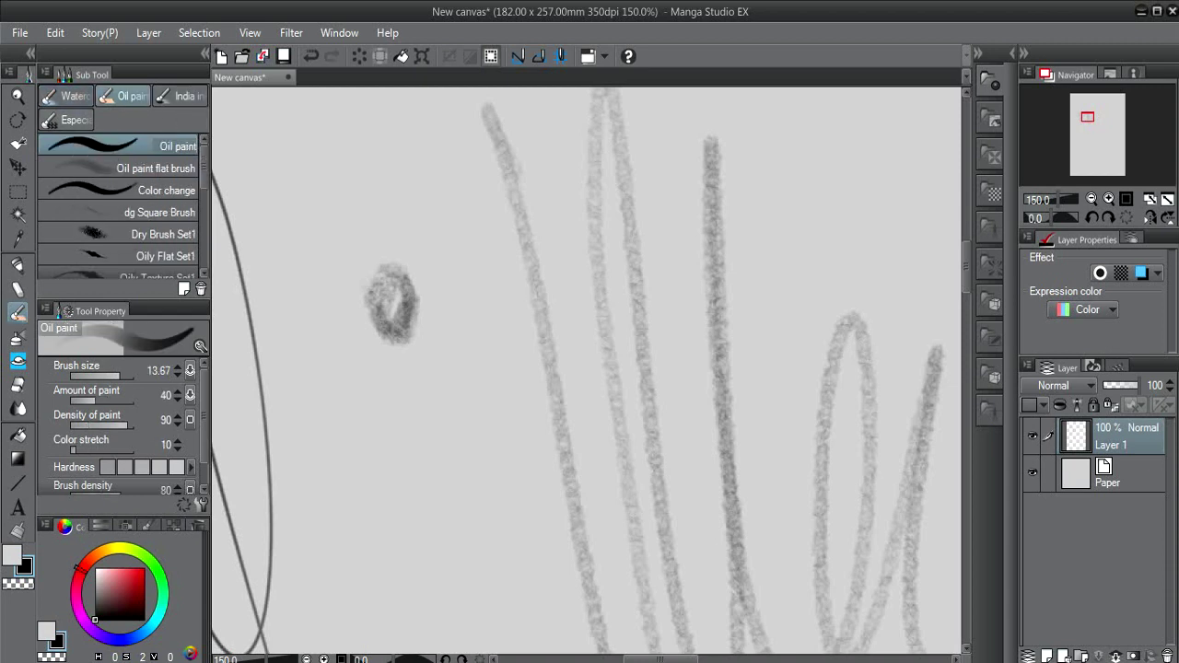
- Draw a large looping rope across the canvas with the Ornament Brush from the Especial brush group
{"action": "left_click", "coordinate": [67, 120]}
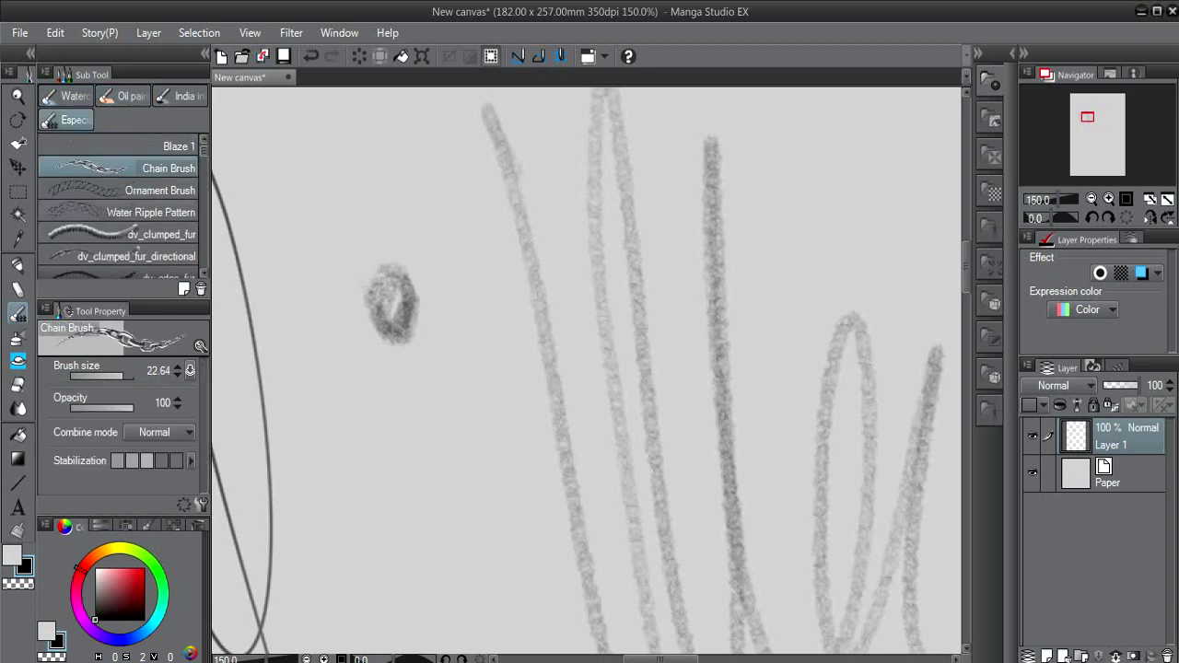
{"action": "scroll", "coordinate": [117, 208], "scroll_direction": "down", "scroll_amount": 3}
{"action": "scroll", "coordinate": [118, 207], "scroll_direction": "up", "scroll_amount": 3}
{"action": "mouse_move", "coordinate": [293, 189]}
{"action": "left_mouse_down"}
{"action": "mouse_move", "coordinate": [415, 189]}
{"action": "mouse_move", "coordinate": [764, 321]}
{"action": "mouse_move", "coordinate": [319, 363]}
{"action": "mouse_move", "coordinate": [603, 147]}
{"action": "mouse_move", "coordinate": [728, 373]}
{"action": "mouse_move", "coordinate": [468, 263]}
{"action": "mouse_move", "coordinate": [855, 152]}
{"action": "left_mouse_up"}
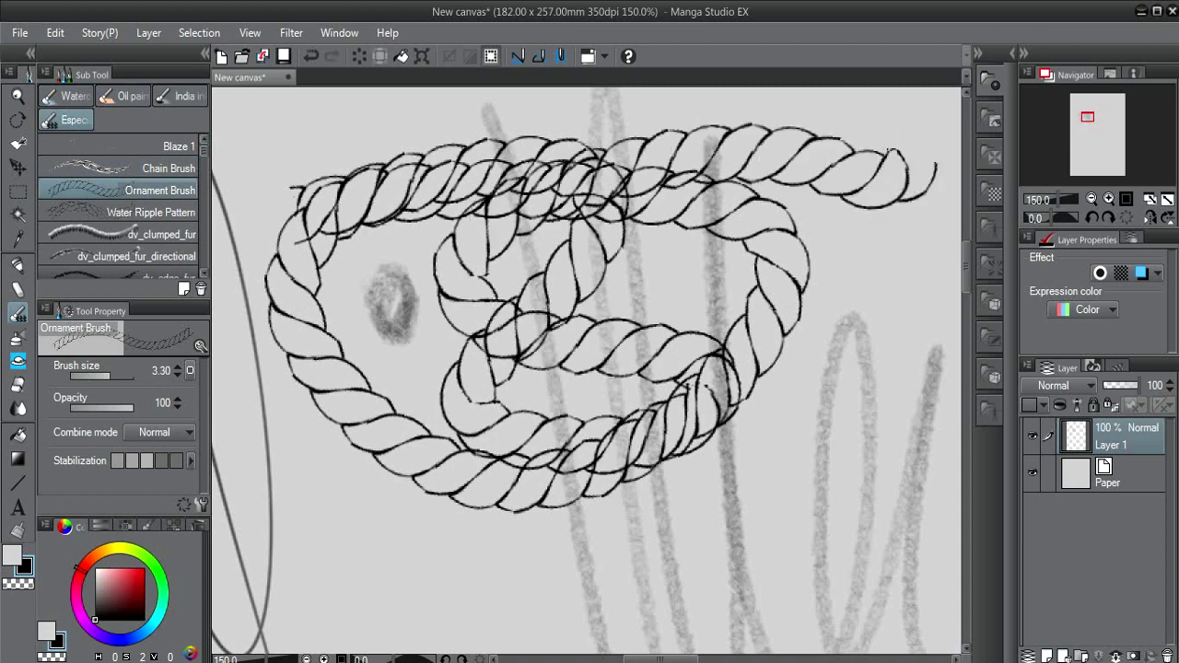
- Try the Air brush on an emptier part of the canvas, spraying a large dark oval blot with the Soft sub tool
{"action": "left_click", "coordinate": [18, 335]}
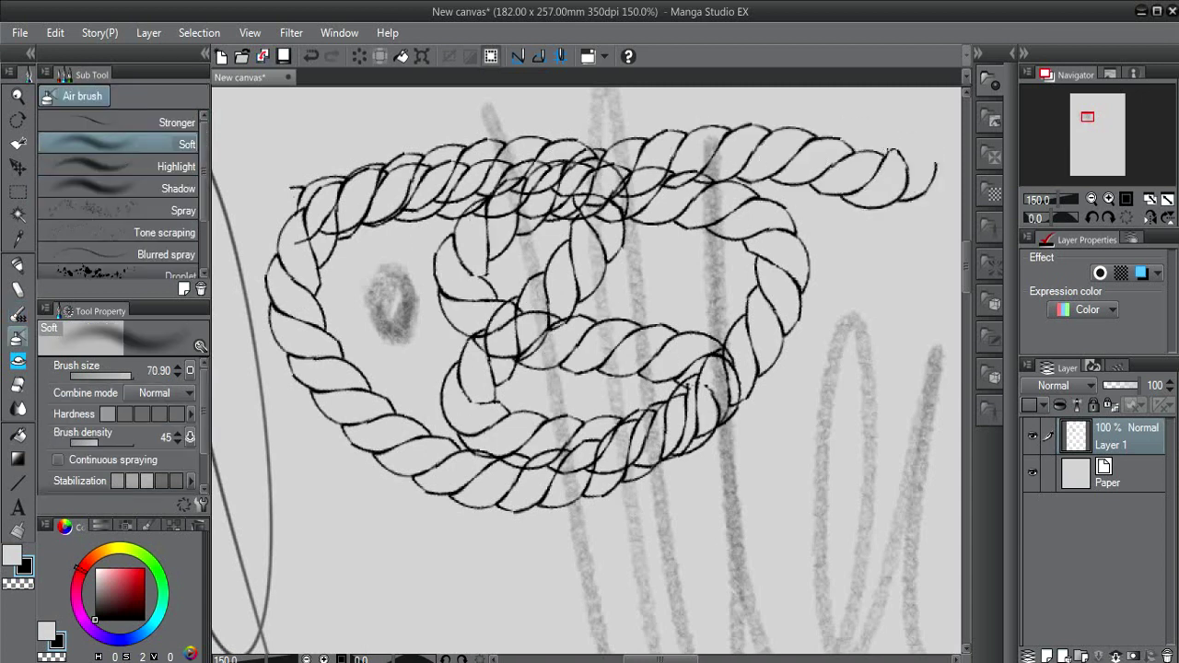
{"action": "mouse_move", "coordinate": [571, 562]}
{"action": "left_mouse_down"}
{"action": "mouse_move", "coordinate": [628, 252]}
{"action": "mouse_move", "coordinate": [621, 119]}
{"action": "left_mouse_up"}
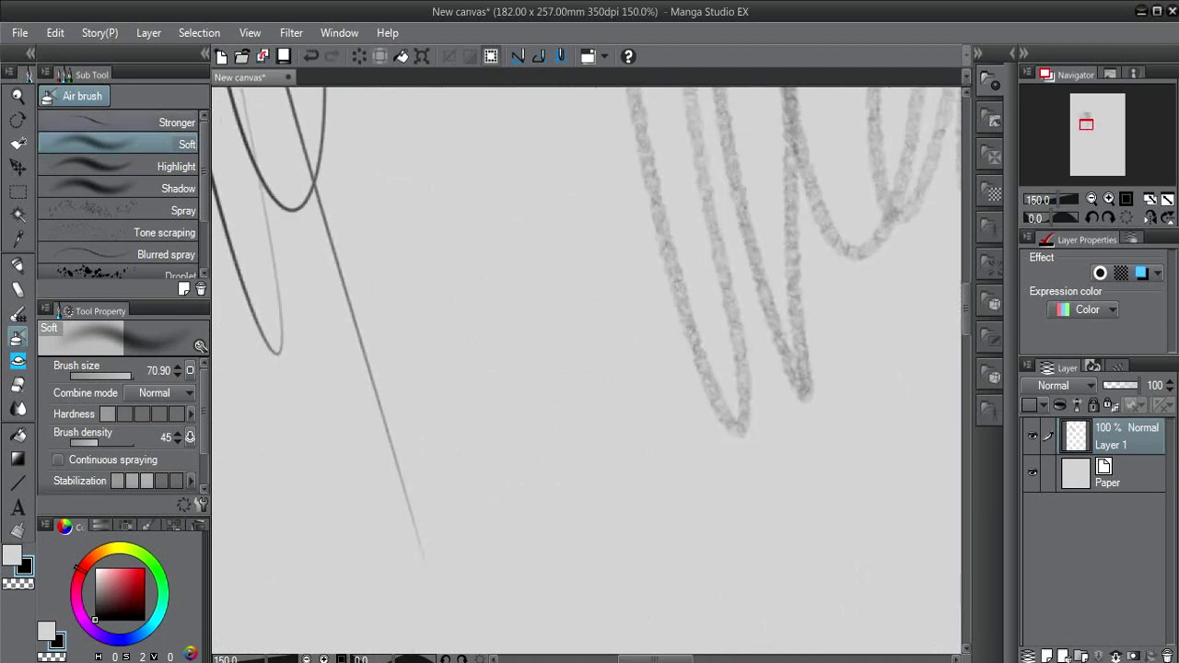
{"action": "left_click", "coordinate": [171, 166]}
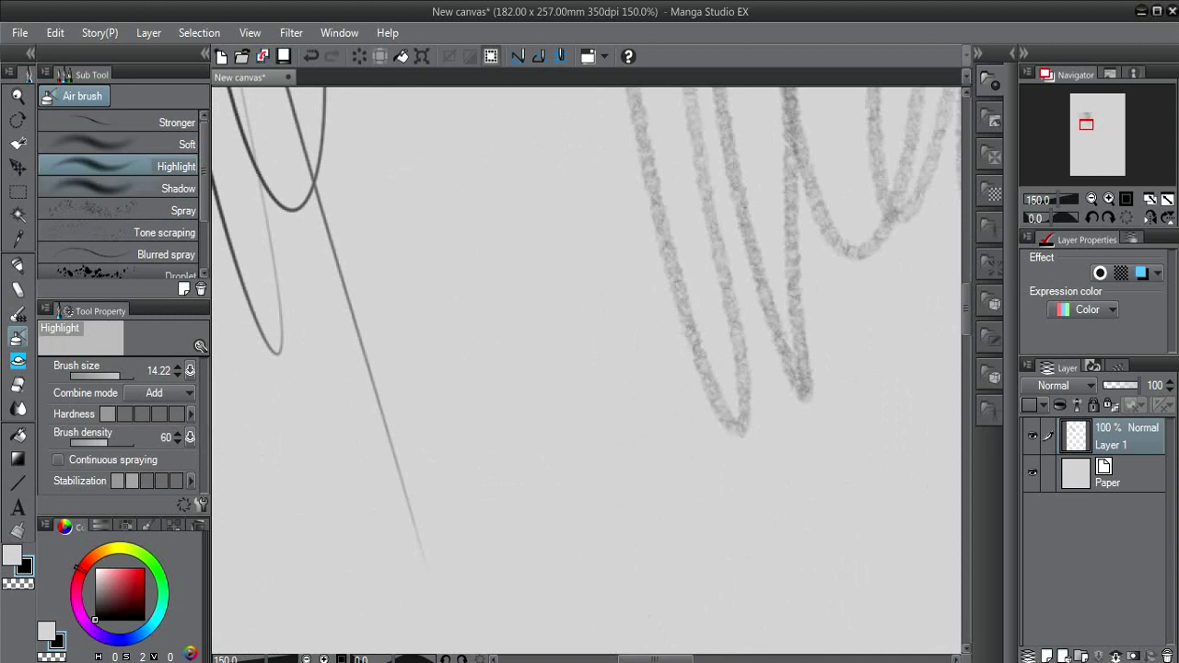
{"action": "left_click", "coordinate": [138, 144]}
{"action": "left_click", "coordinate": [488, 330]}
{"action": "left_click_drag", "start_coordinate": [516, 376], "coordinate": [509, 164]}
{"action": "left_click_drag", "start_coordinate": [527, 424], "coordinate": [528, 164]}
{"action": "left_click_drag", "start_coordinate": [528, 92], "coordinate": [502, 92]}
{"action": "mouse_move", "coordinate": [534, 333]}
{"action": "left_mouse_down"}
{"action": "mouse_move", "coordinate": [473, 341]}
{"action": "mouse_move", "coordinate": [519, 374]}
{"action": "mouse_move", "coordinate": [597, 295]}
{"action": "mouse_move", "coordinate": [474, 335]}
{"action": "mouse_move", "coordinate": [463, 171]}
{"action": "mouse_move", "coordinate": [289, 197]}
{"action": "left_mouse_up"}
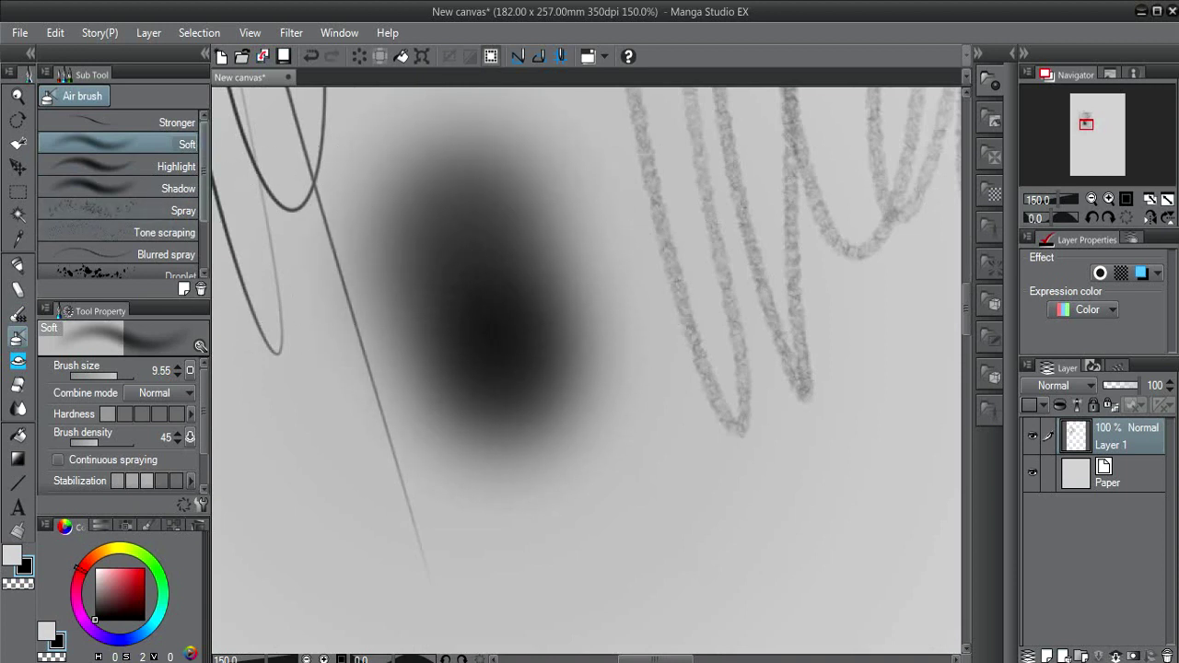
{"action": "scroll", "coordinate": [122, 192], "scroll_direction": "down", "scroll_amount": 3}
- Go through the Decoration tool's groups, including Cloth, Pattern, Flower, Vegetation, Ruled, Natural, Artificial, dg Trash and Eefect especial
{"action": "left_click", "coordinate": [18, 361]}
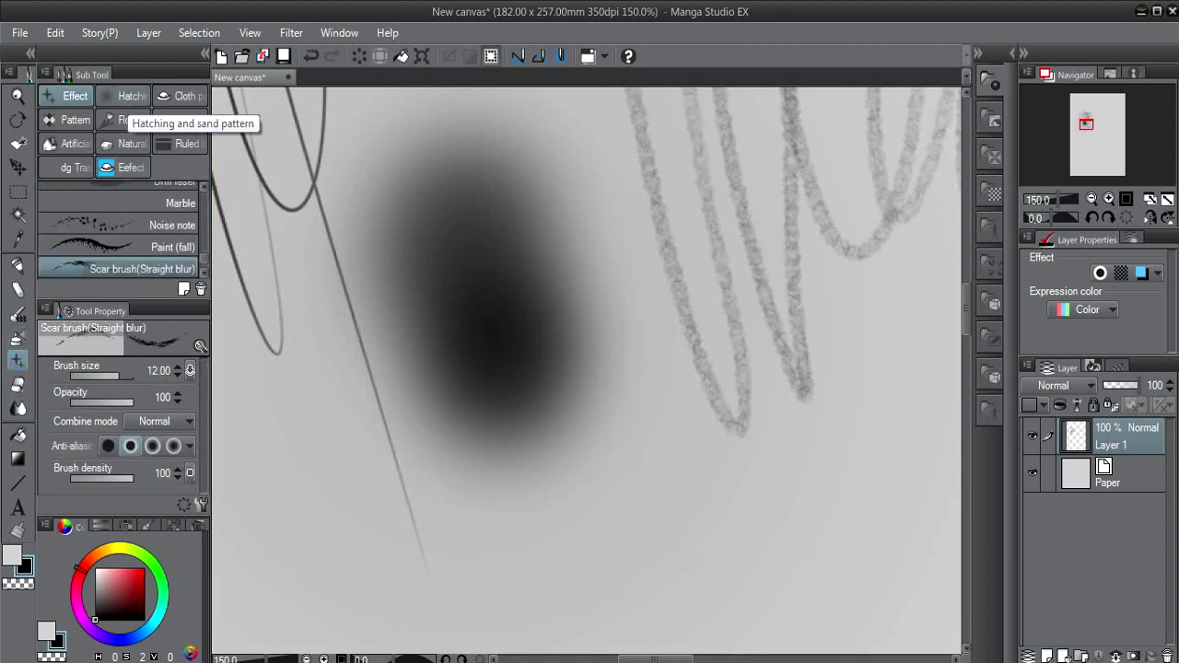
{"action": "left_click", "coordinate": [179, 96]}
{"action": "left_click", "coordinate": [74, 120]}
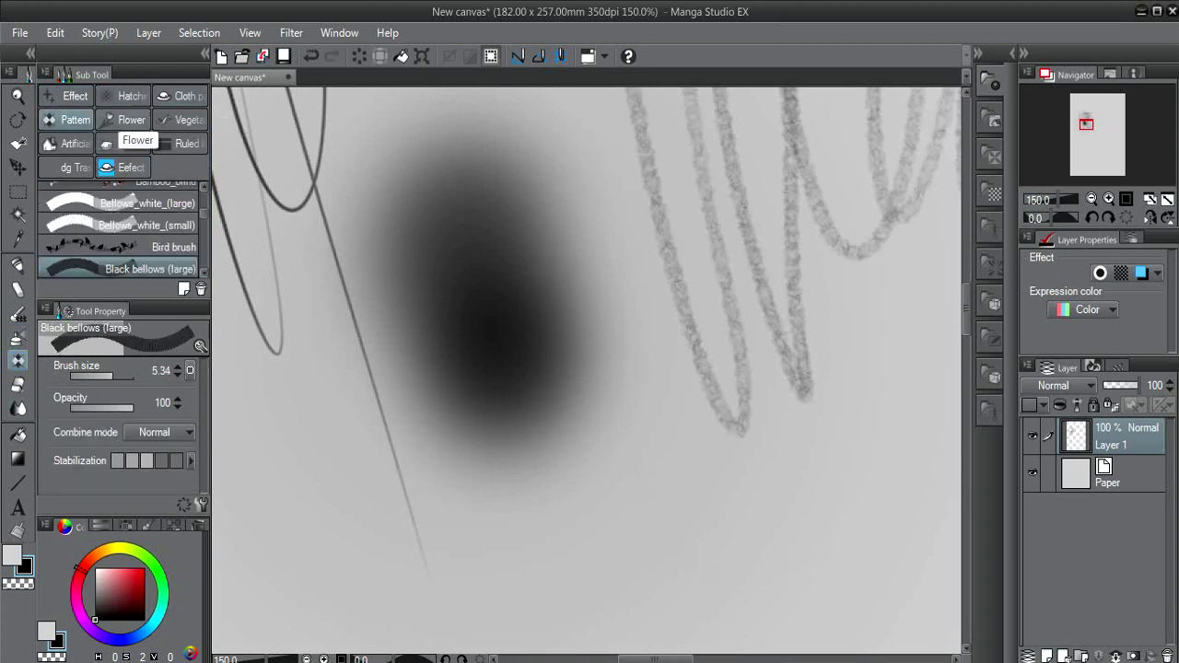
{"action": "left_click", "coordinate": [124, 120]}
{"action": "left_click", "coordinate": [180, 119]}
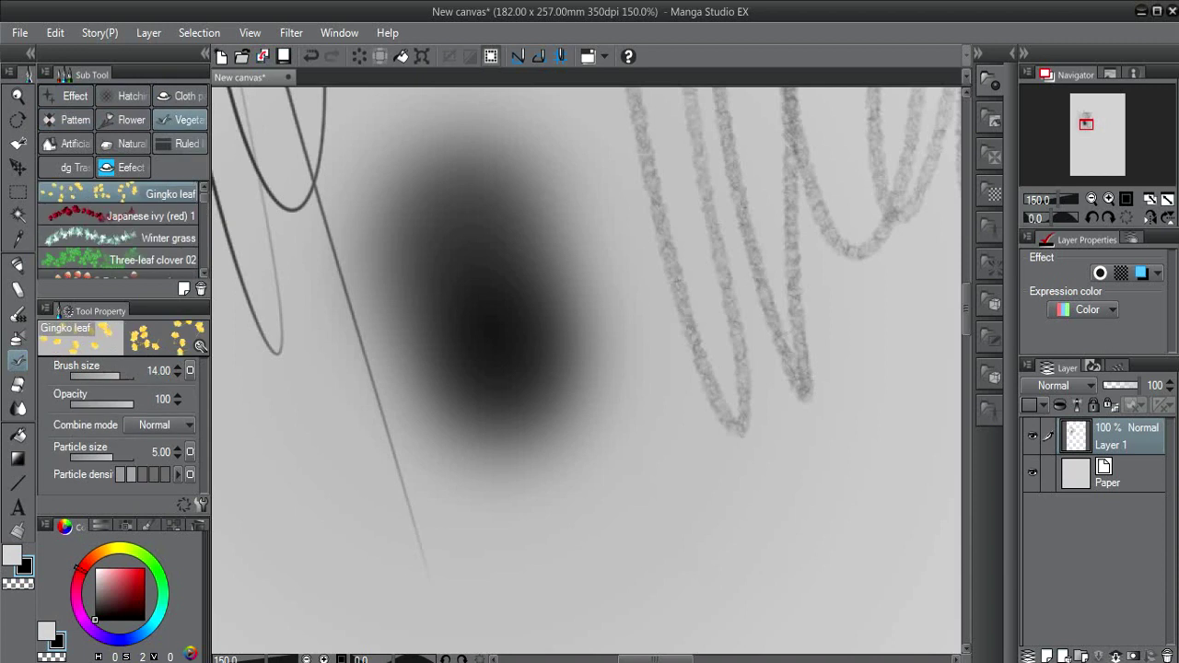
{"action": "left_click", "coordinate": [180, 144]}
{"action": "left_click", "coordinate": [124, 143]}
{"action": "left_click", "coordinate": [70, 143]}
{"action": "left_click", "coordinate": [71, 168]}
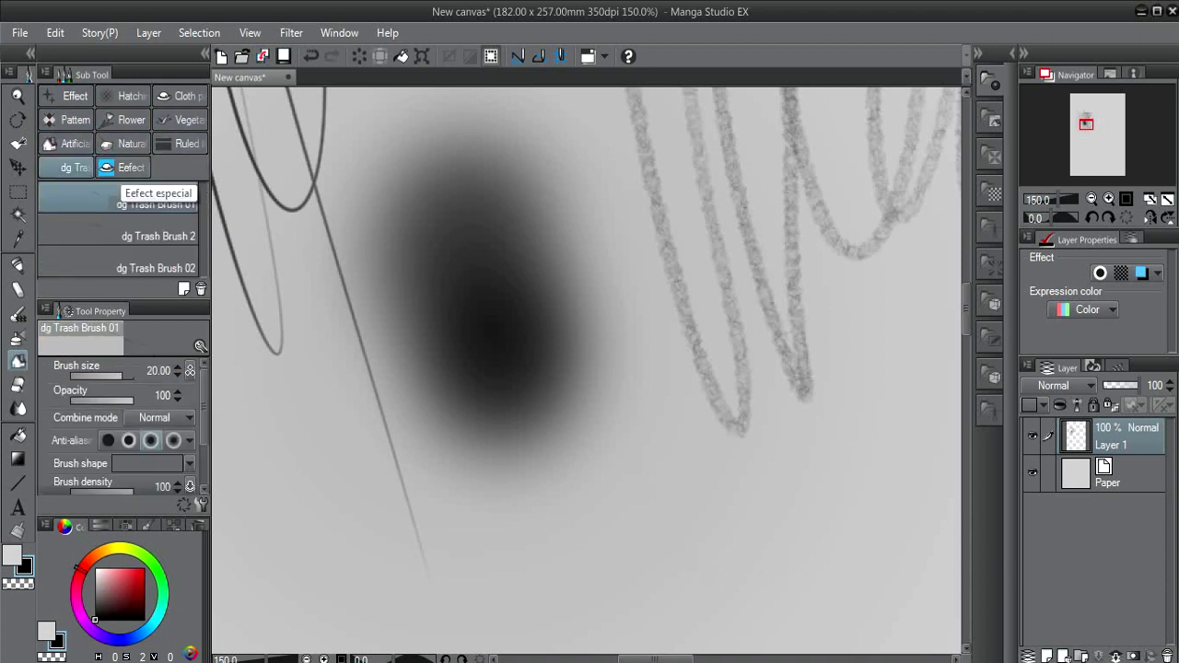
{"action": "left_click", "coordinate": [125, 168]}
- Clear all the test drawings from Layer 1 and deselect the canvas
{"action": "key", "text": "ctrl+a"}
{"action": "key", "text": "Delete"}
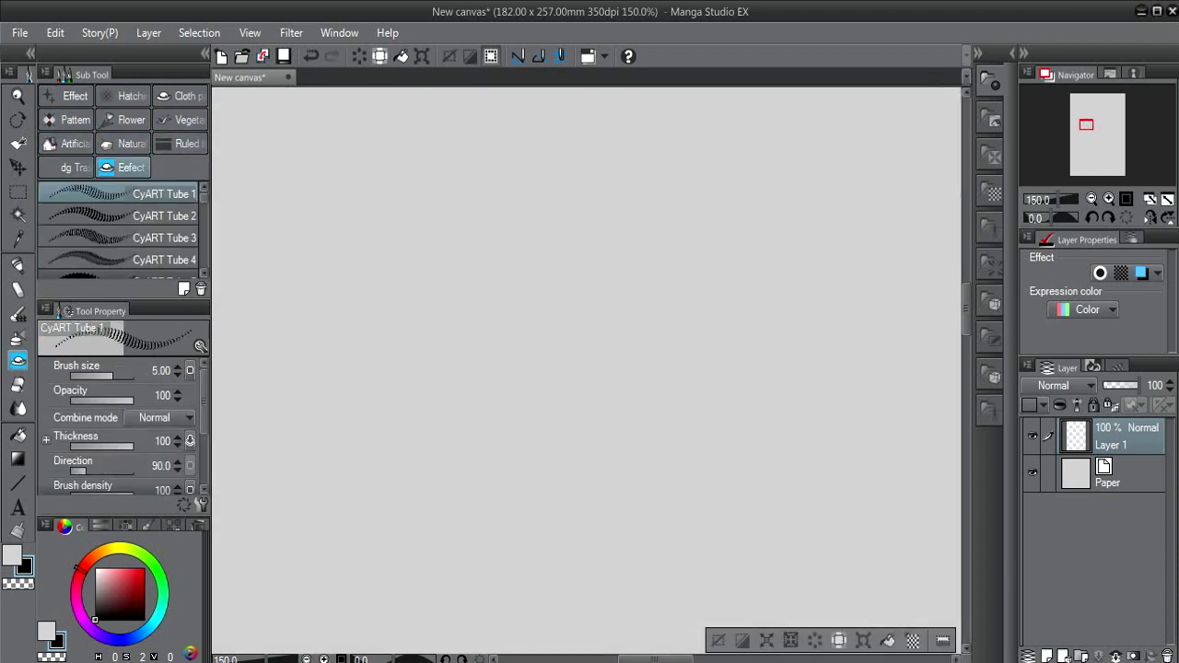
{"action": "key", "text": "ctrl+d"}
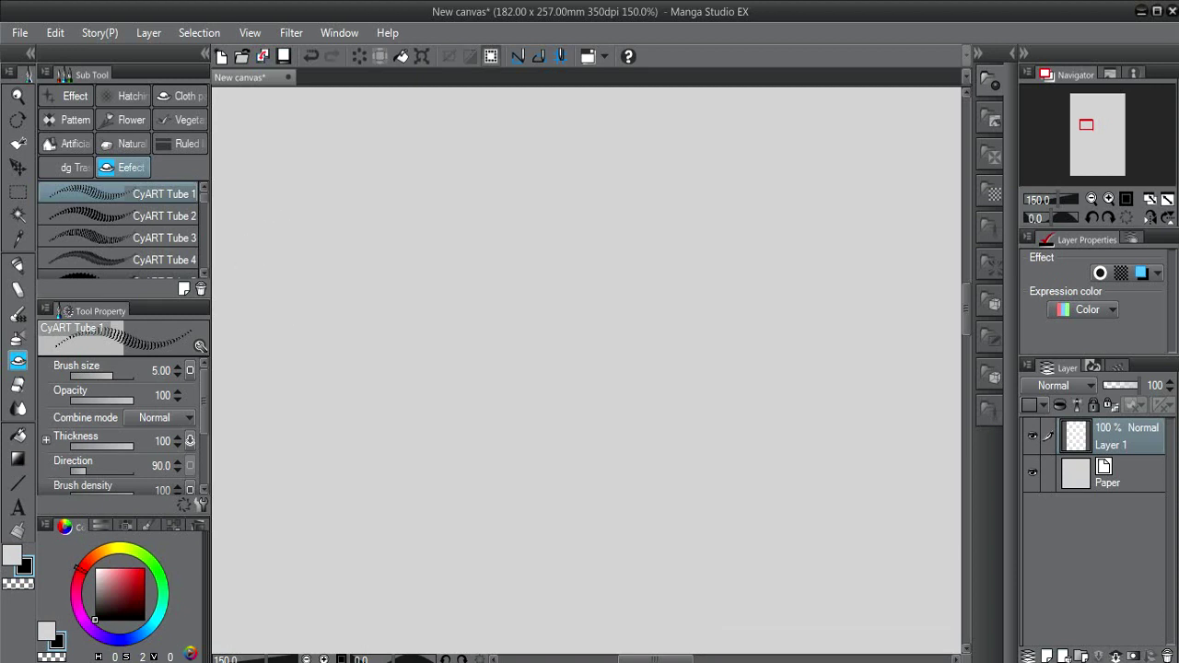
- Review the Eraser sub tools and the Color mixing sub tools, from Color mixing and Blur through Copy stamp
{"action": "key", "text": "e"}
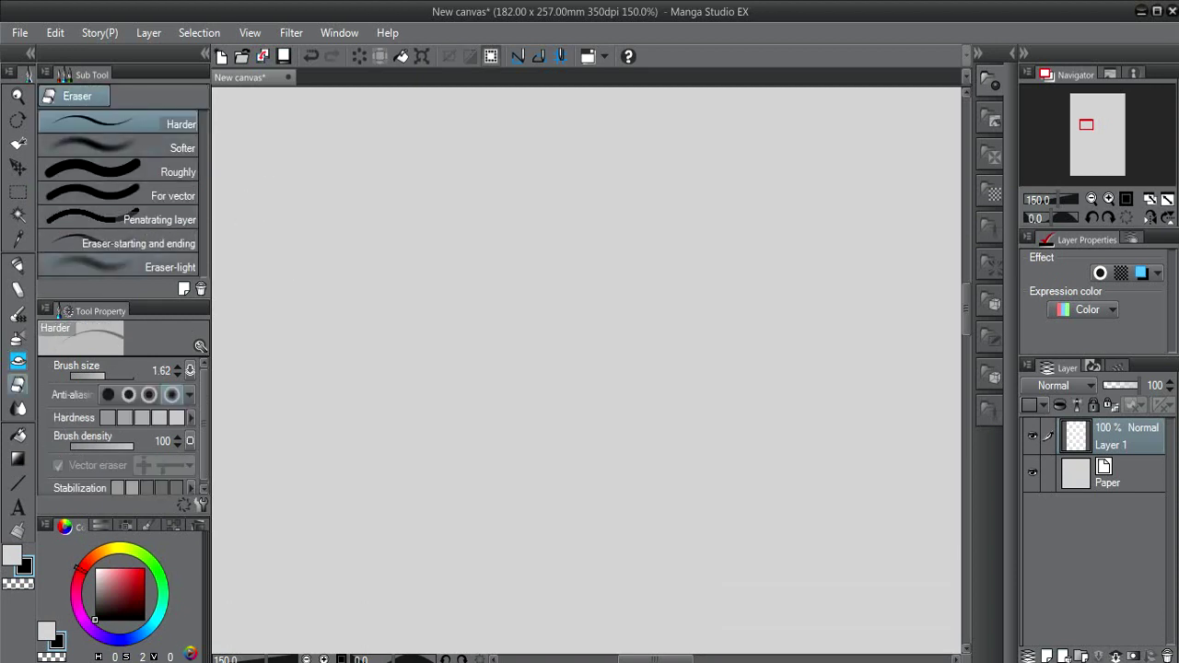
{"action": "key", "text": "j"}
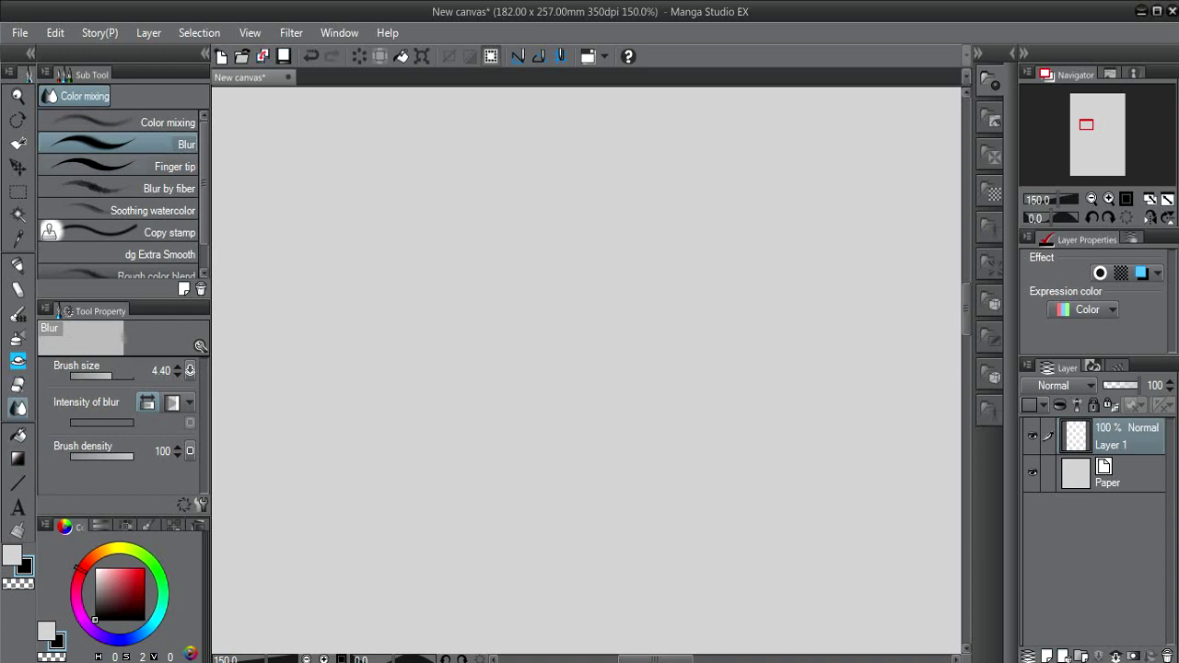
{"action": "left_click", "coordinate": [119, 122]}
{"action": "left_click", "coordinate": [120, 143]}
{"action": "left_click", "coordinate": [120, 165]}
{"action": "left_click", "coordinate": [120, 188]}
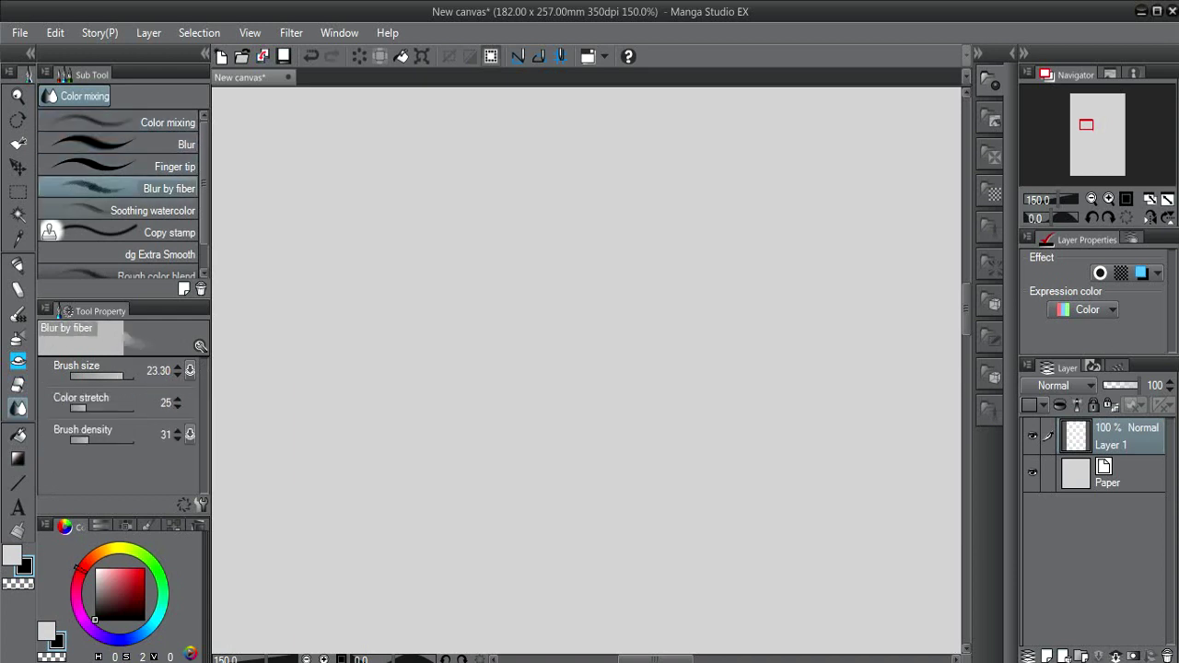
{"action": "left_click", "coordinate": [119, 210]}
{"action": "left_click", "coordinate": [119, 232]}
{"action": "scroll", "coordinate": [123, 194], "scroll_direction": "down", "scroll_amount": 2}
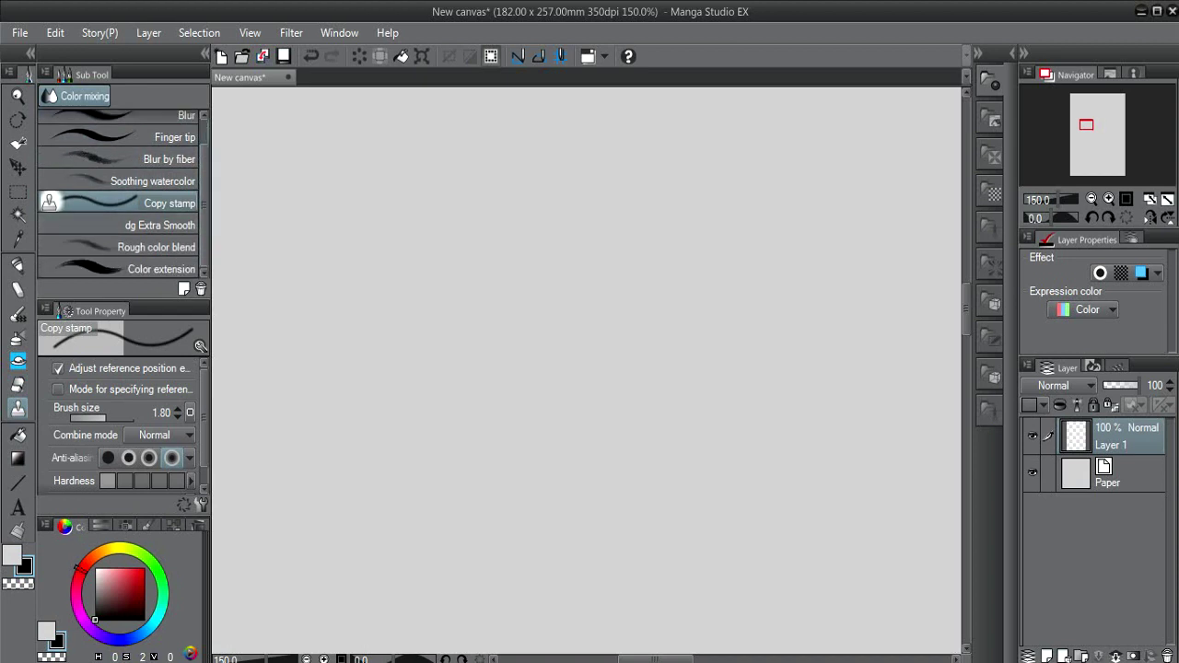
{"action": "scroll", "coordinate": [123, 193], "scroll_direction": "up", "scroll_amount": 2}
{"action": "scroll", "coordinate": [123, 194], "scroll_direction": "down", "scroll_amount": 1}
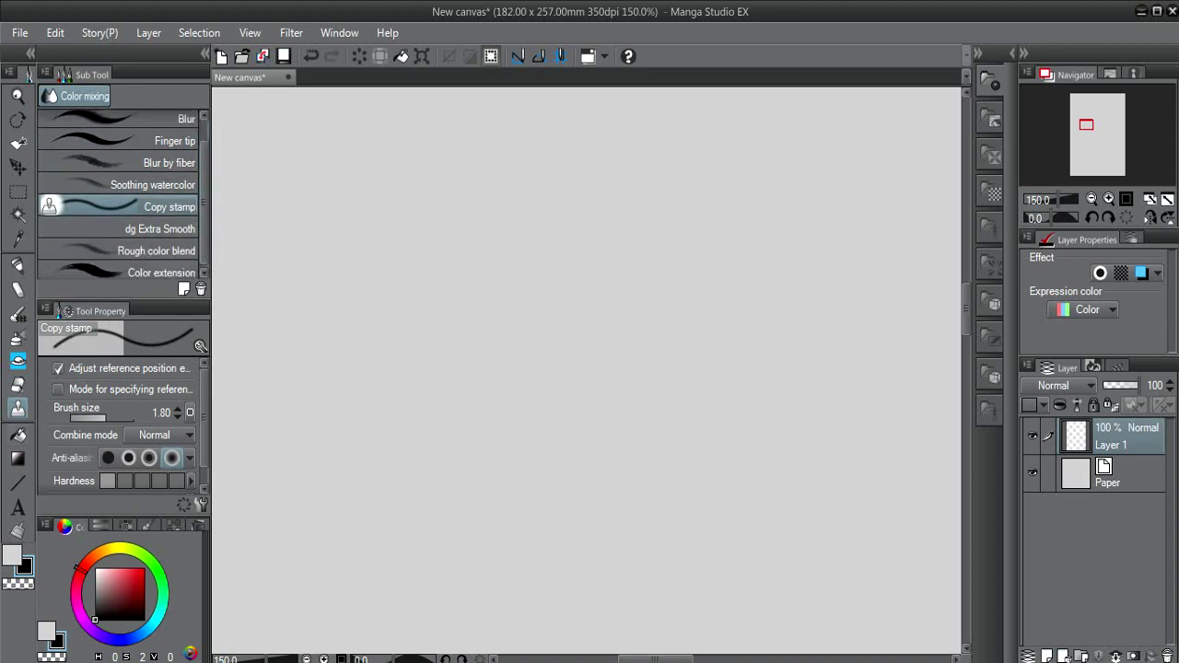
- Compare the Fill sub tools: Refer only editing layer, Refer another layer, Enclose and fill, and Paint at leftover part
{"action": "key", "text": "g"}
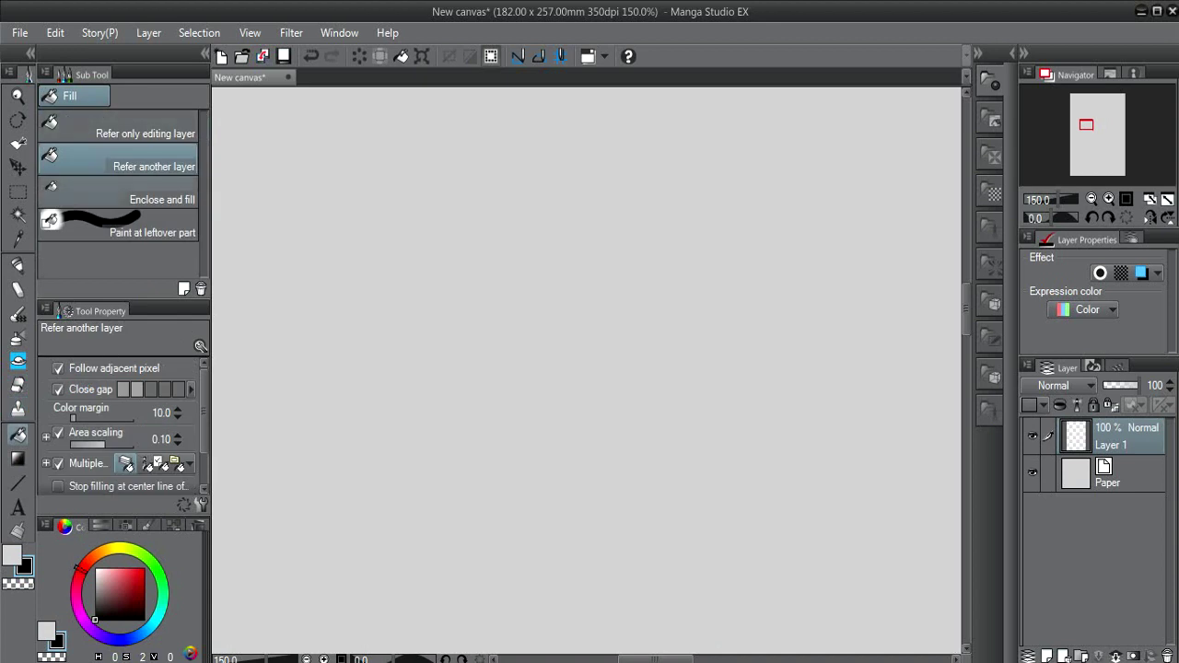
{"action": "left_click", "coordinate": [120, 191]}
{"action": "left_click", "coordinate": [120, 160]}
{"action": "left_click", "coordinate": [119, 127]}
{"action": "left_click", "coordinate": [119, 192]}
{"action": "left_click", "coordinate": [119, 225]}
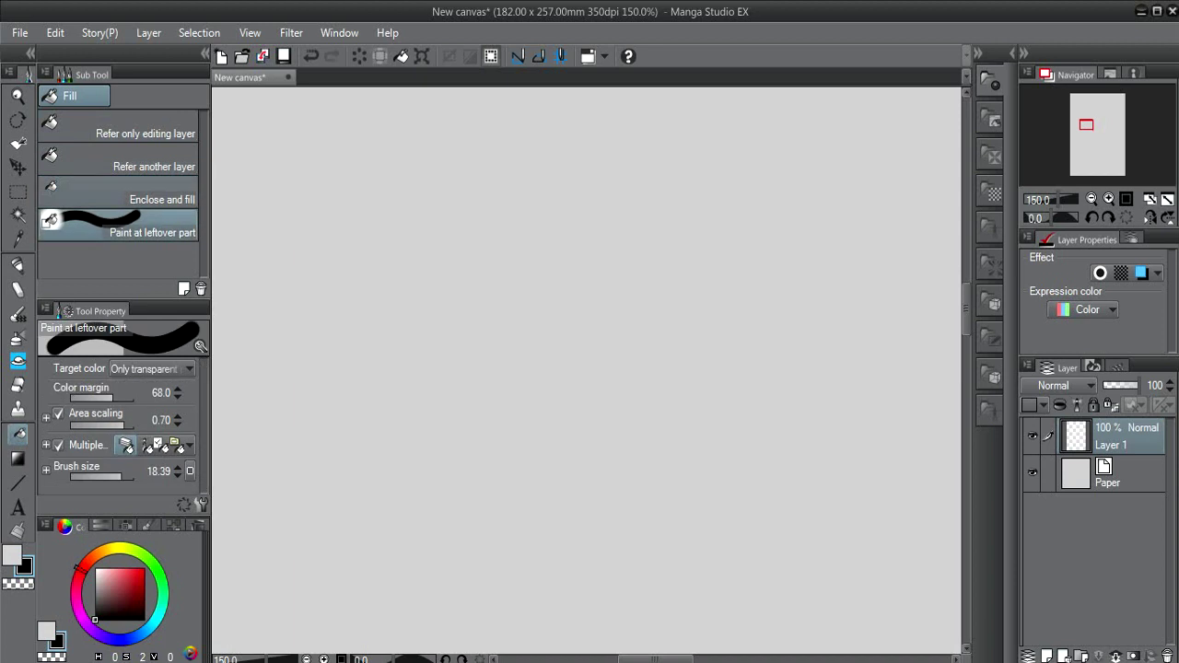
{"action": "left_click", "coordinate": [120, 192]}
{"action": "left_click", "coordinate": [120, 160]}
{"action": "left_click", "coordinate": [120, 127]}
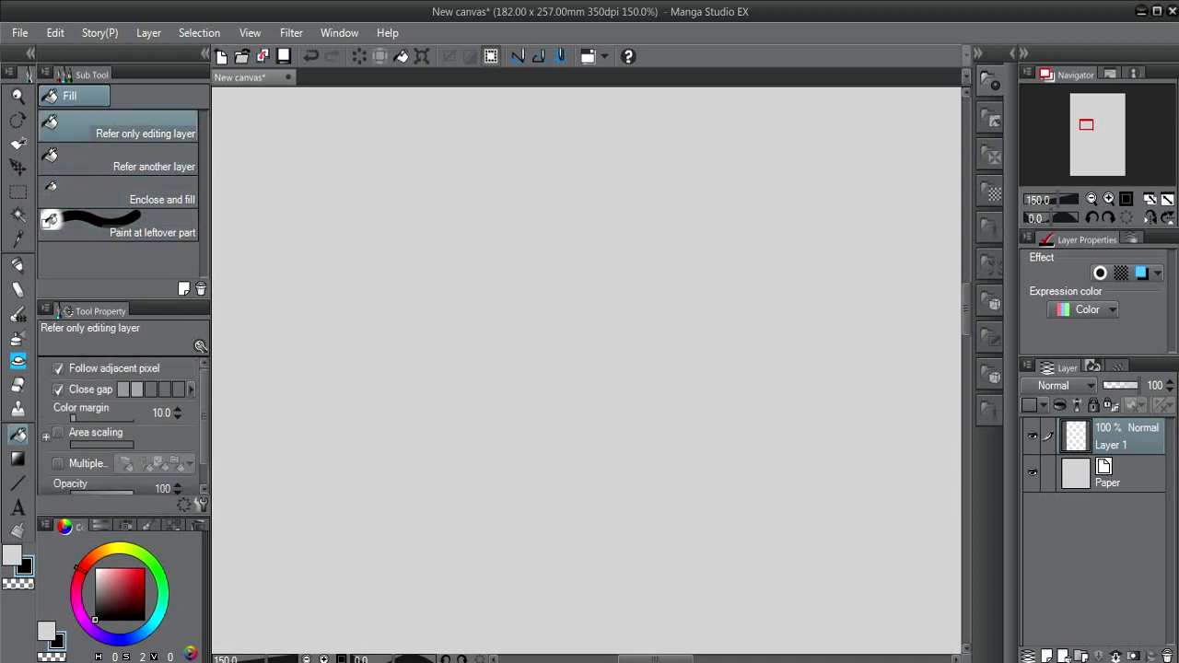
- Browse the Gradation tool's presets from the drawing-color gradients to Gradient erase
{"action": "key", "text": "g"}
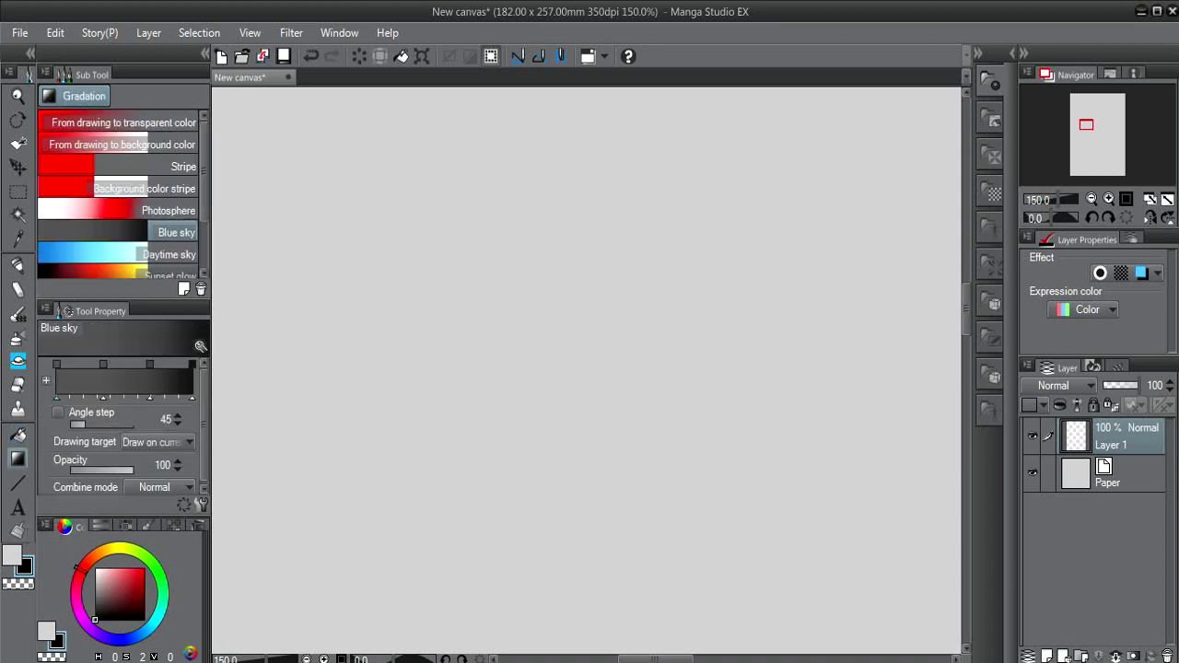
{"action": "scroll", "coordinate": [123, 194], "scroll_direction": "down", "scroll_amount": 3}
{"action": "scroll", "coordinate": [123, 194], "scroll_direction": "up", "scroll_amount": 3}
{"action": "scroll", "coordinate": [123, 194], "scroll_direction": "down", "scroll_amount": 3}
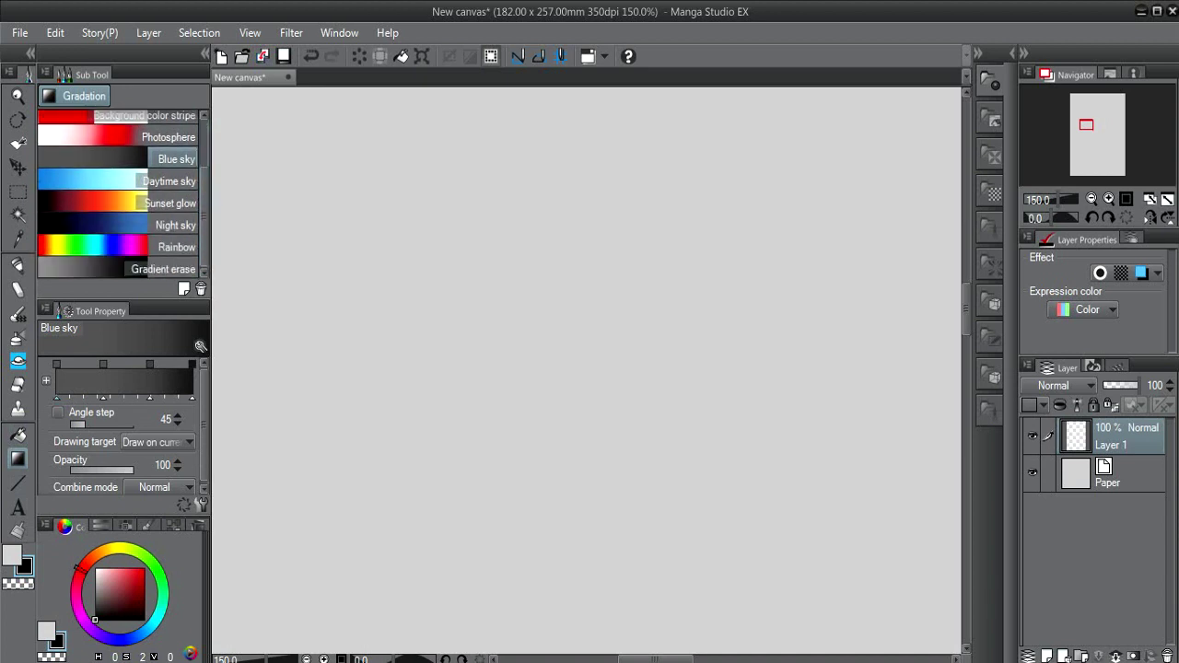
- Browse the Direct draw sub tools, such as Straight line, Curve, Polyline, Rectangle and Ellipse
{"action": "key", "text": "u"}
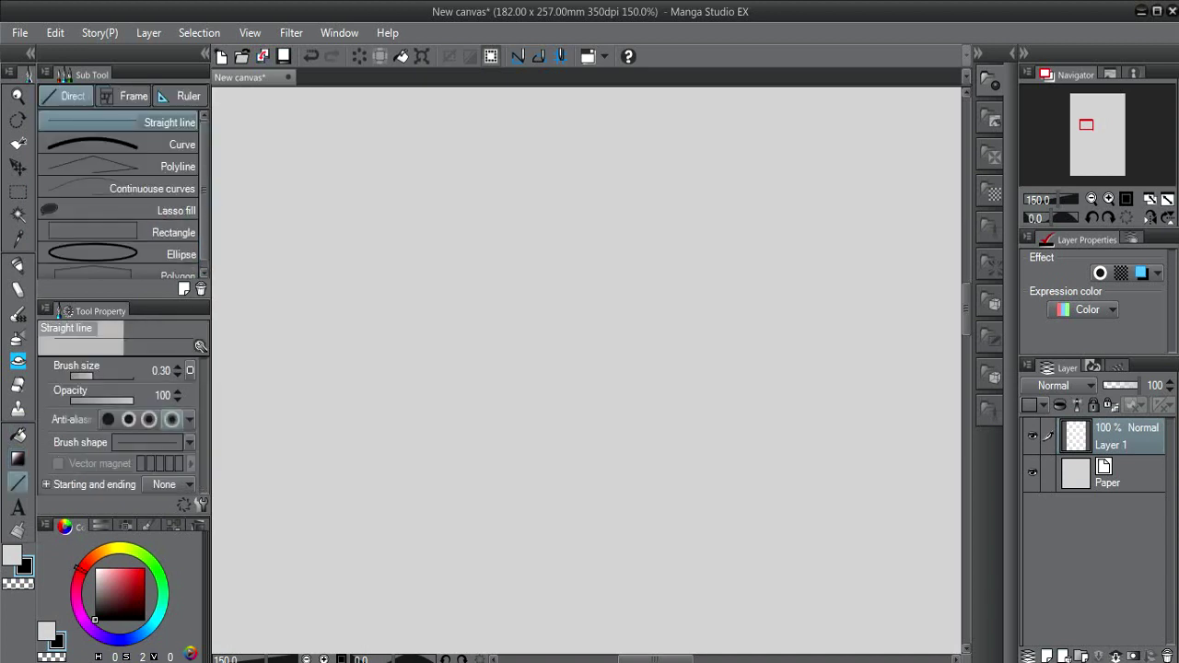
{"action": "scroll", "coordinate": [123, 194], "scroll_direction": "down", "scroll_amount": 1}
{"action": "scroll", "coordinate": [123, 193], "scroll_direction": "up", "scroll_amount": 1}
{"action": "mouse_move", "coordinate": [204, 167]}
{"action": "left_mouse_down"}
{"action": "mouse_move", "coordinate": [204, 181]}
{"action": "mouse_move", "coordinate": [204, 164]}
{"action": "left_mouse_up"}
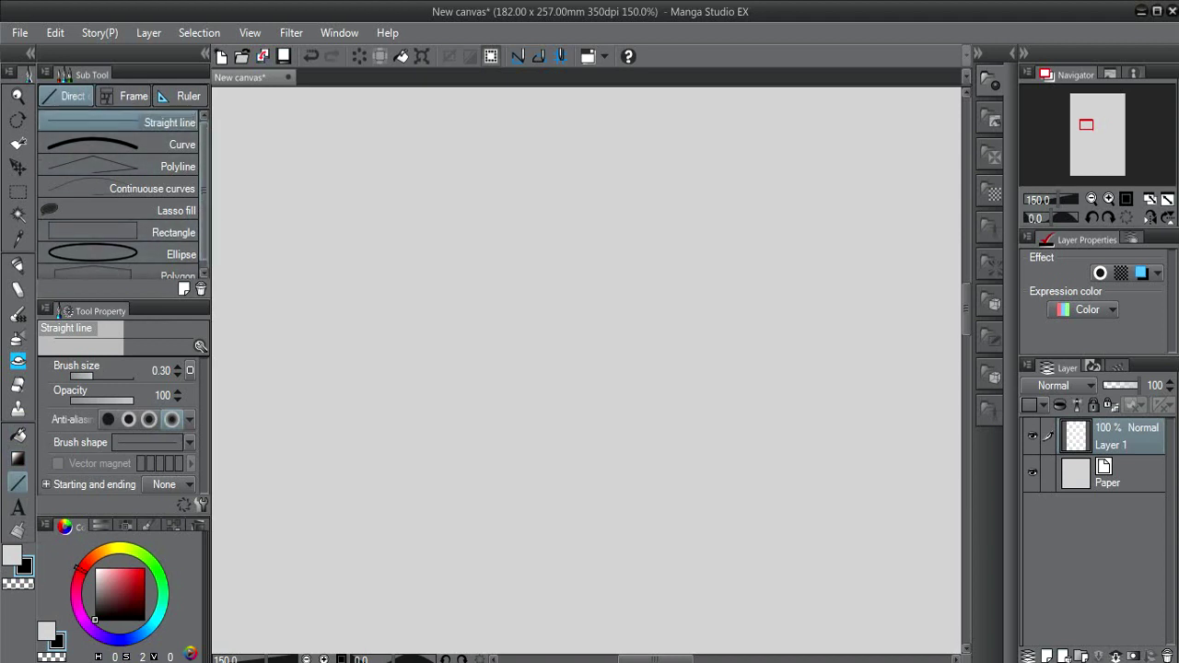
- Go through the Frame sub tools and their properties, from Rectangle frame to Divide frame border
{"action": "left_click", "coordinate": [124, 97]}
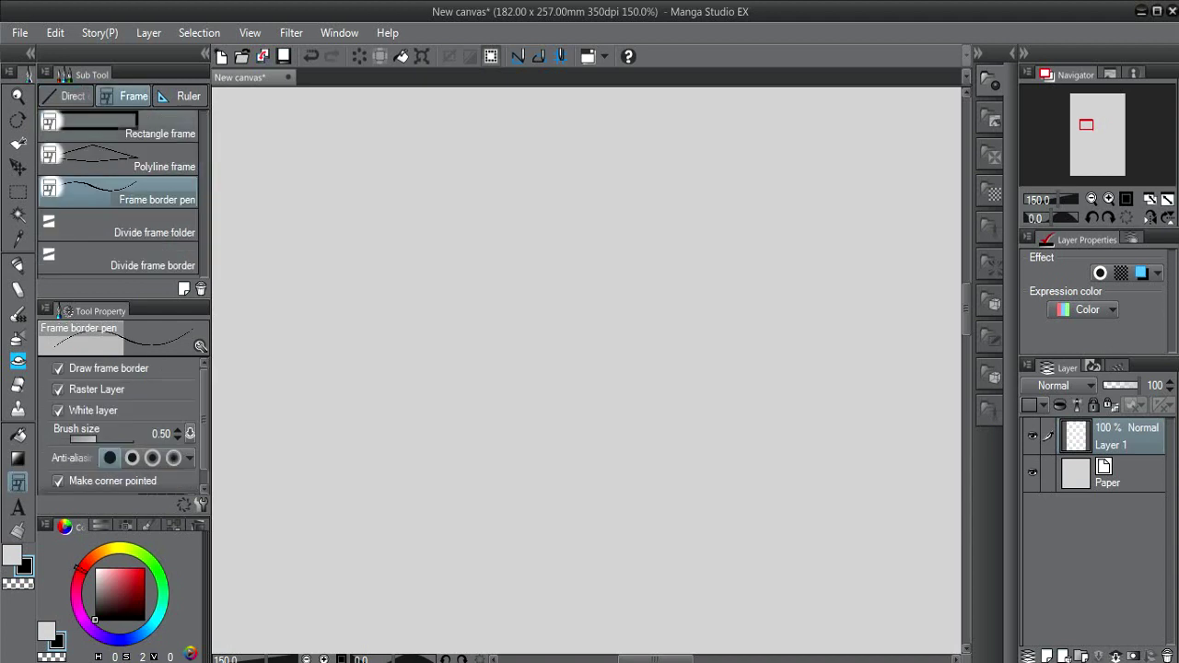
{"action": "left_click", "coordinate": [119, 159]}
{"action": "left_click", "coordinate": [120, 191]}
{"action": "left_click", "coordinate": [120, 225]}
{"action": "left_click", "coordinate": [120, 258]}
{"action": "left_click", "coordinate": [119, 225]}
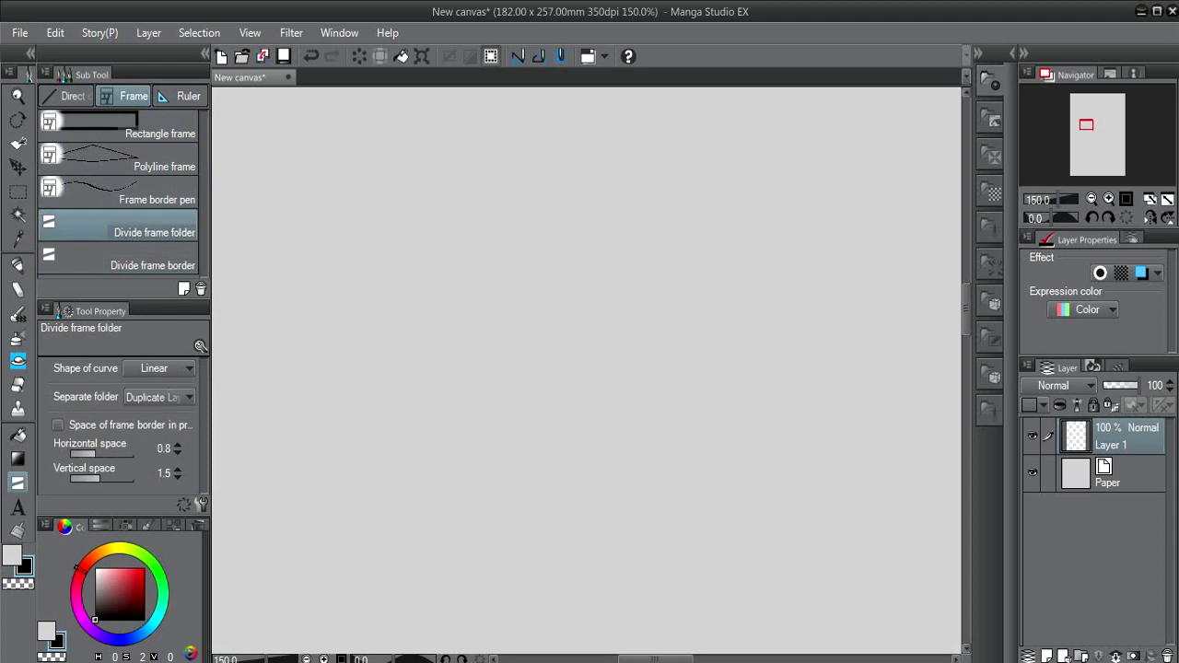
{"action": "left_click", "coordinate": [120, 192]}
{"action": "left_click", "coordinate": [119, 158]}
{"action": "left_click", "coordinate": [120, 126]}
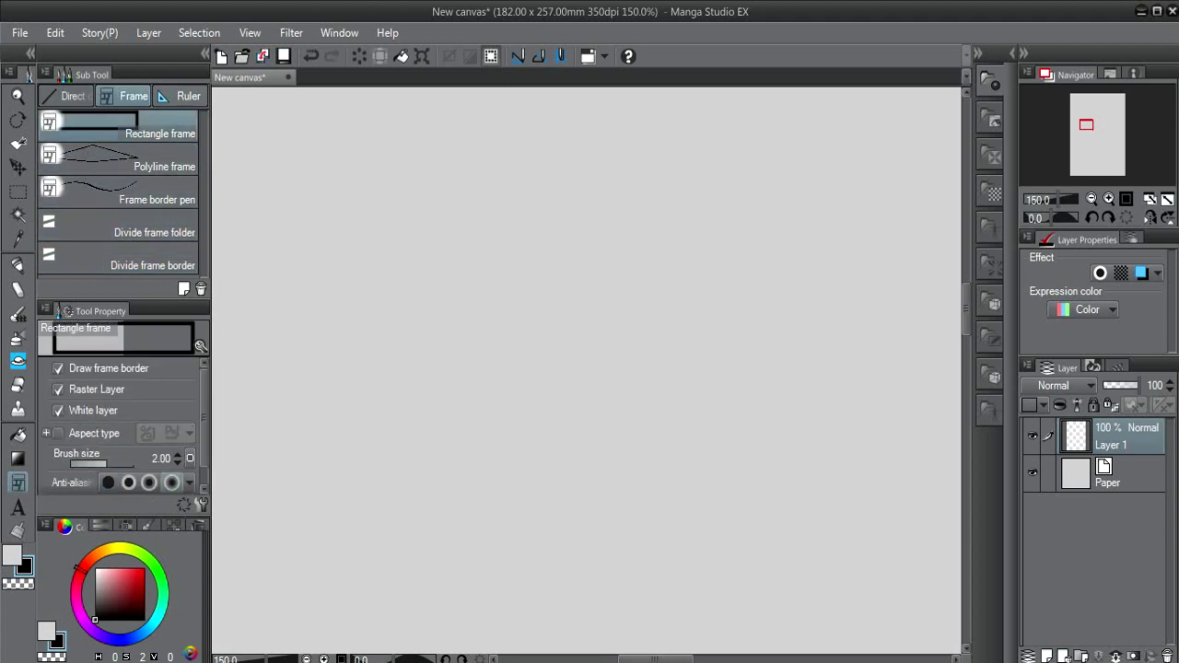
- Examine the Ruler sub tools and their properties, including the linear, curve, figure, pen and special rulers
{"action": "left_click", "coordinate": [181, 96]}
{"action": "left_click", "coordinate": [120, 123]}
{"action": "left_click", "coordinate": [120, 148]}
{"action": "left_click", "coordinate": [119, 171]}
{"action": "left_click", "coordinate": [120, 196]}
{"action": "left_click", "coordinate": [98, 219]}
{"action": "left_click", "coordinate": [98, 195]}
{"action": "left_click", "coordinate": [99, 171]}
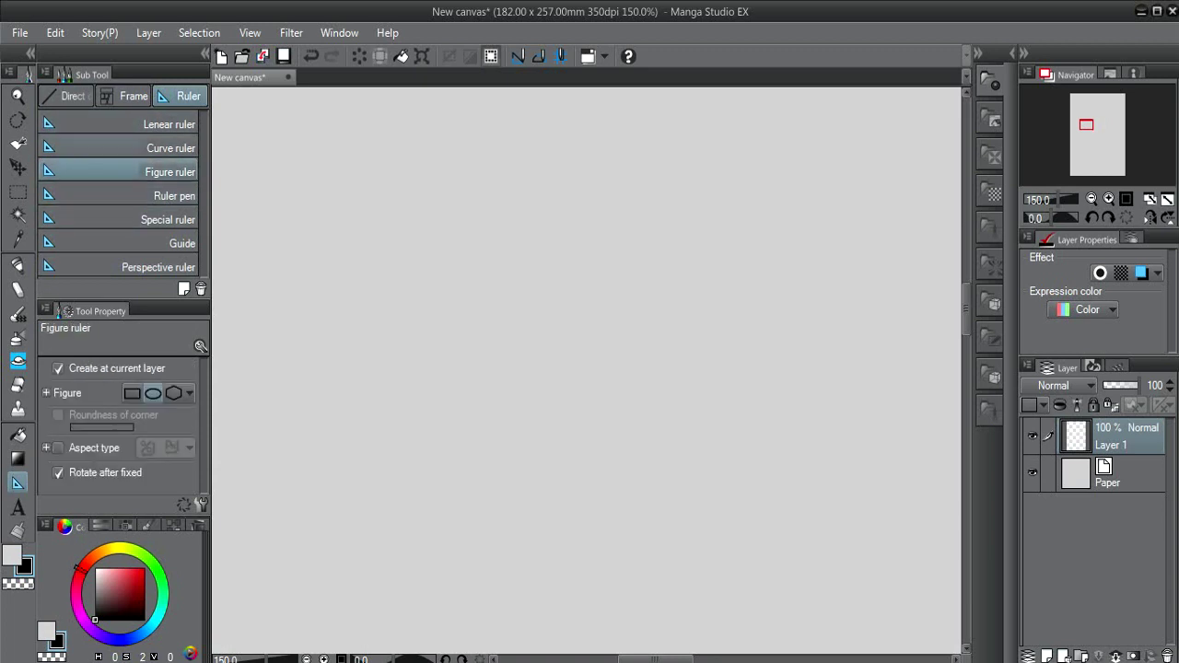
{"action": "left_click", "coordinate": [99, 123]}
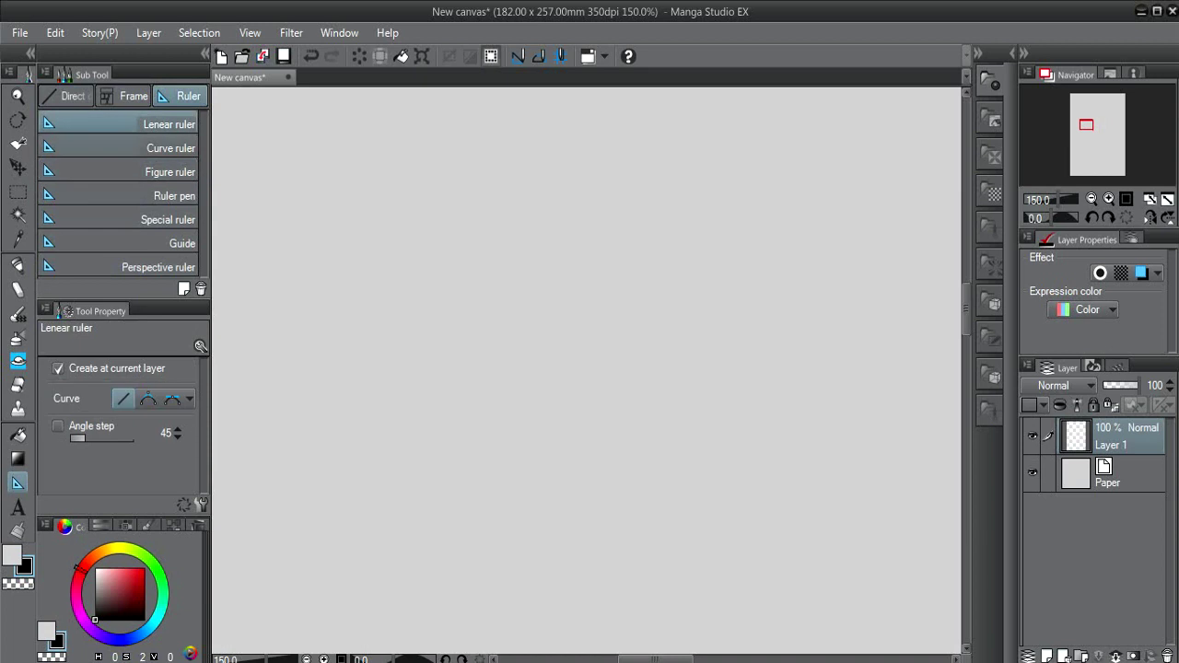
- Review the Text tool and its balloon sub tools: Ellipse balloon, Curve balloon, Balloon pen, Balloon tail and Balloon rounded tail
{"action": "key", "text": "t"}
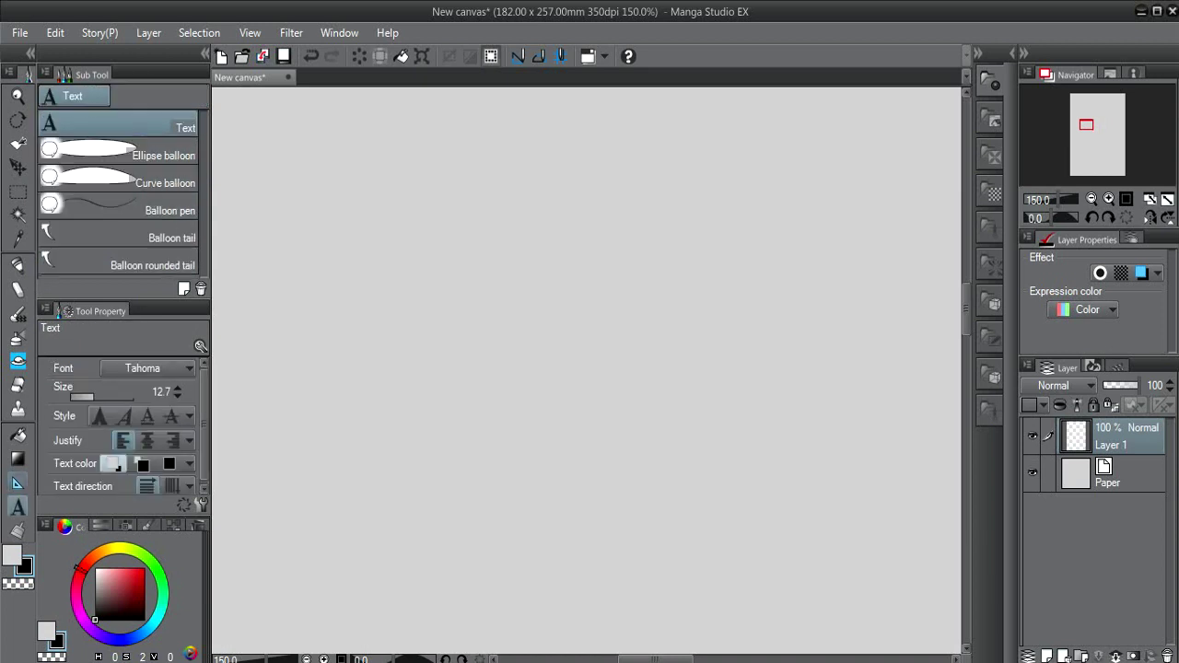
{"action": "left_click", "coordinate": [120, 150]}
{"action": "left_click", "coordinate": [120, 178]}
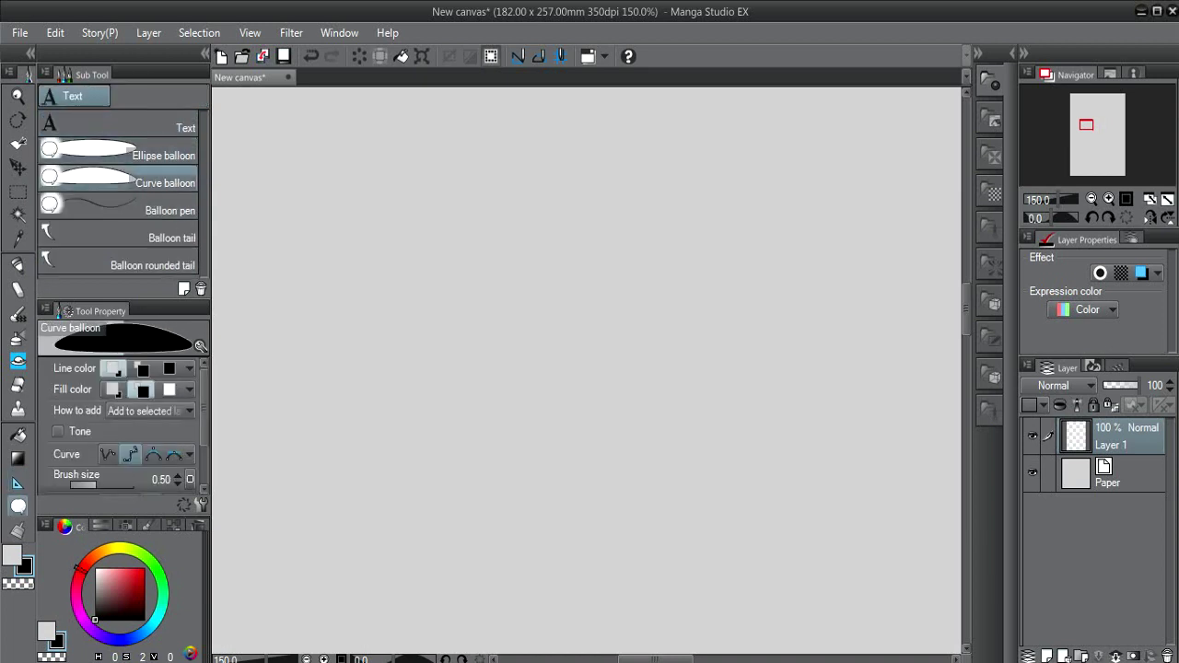
{"action": "left_click", "coordinate": [120, 206]}
{"action": "left_click", "coordinate": [120, 233]}
{"action": "left_click", "coordinate": [120, 261]}
{"action": "left_click", "coordinate": [120, 233]}
{"action": "left_click", "coordinate": [120, 260]}
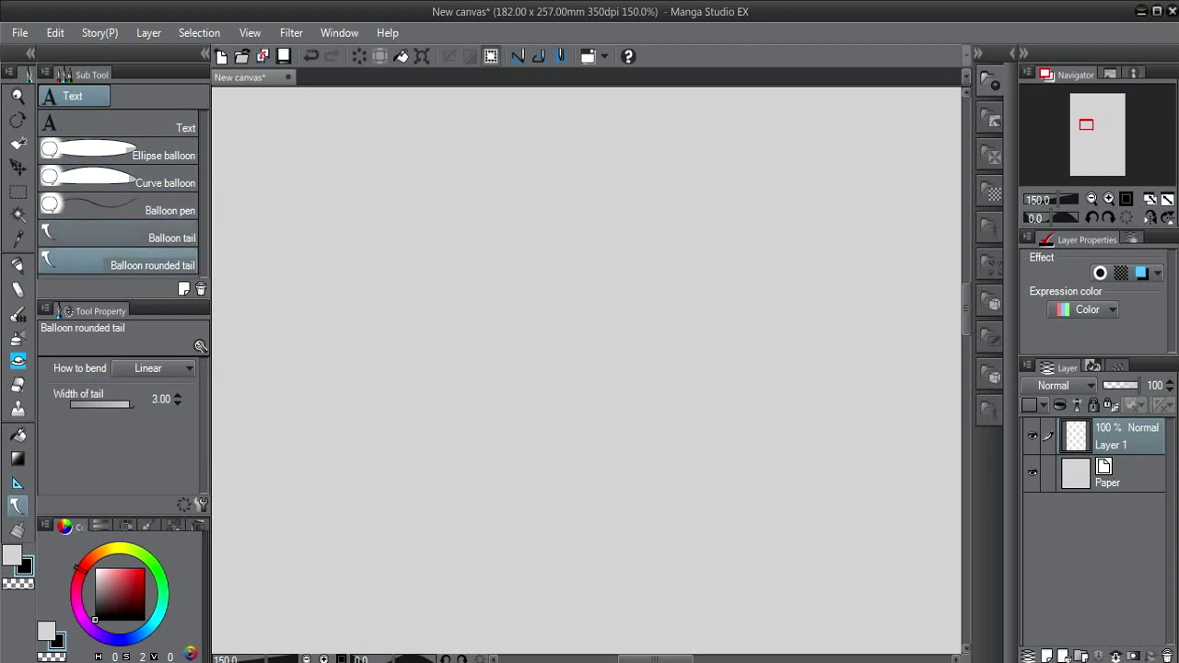
{"action": "left_click", "coordinate": [120, 178]}
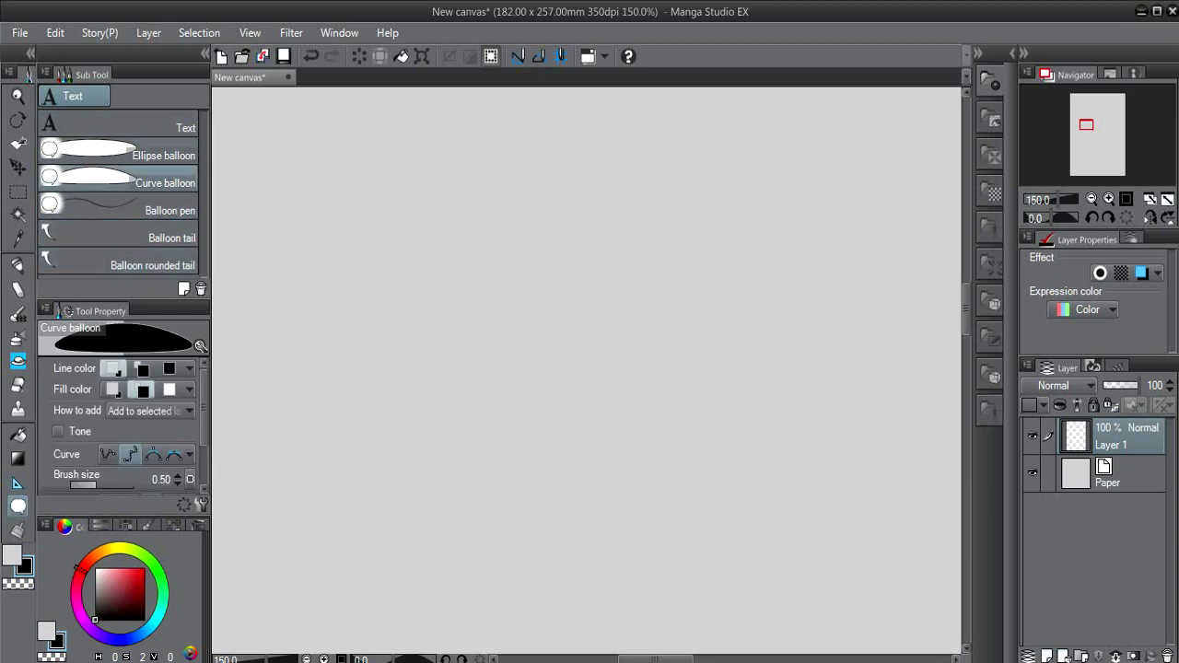
- Return to the Text sub tool, and compare the properties of the Garbage cleaner, Fill leftover and Select garbage sub tools
{"action": "left_click", "coordinate": [120, 151]}
{"action": "left_click", "coordinate": [119, 125]}
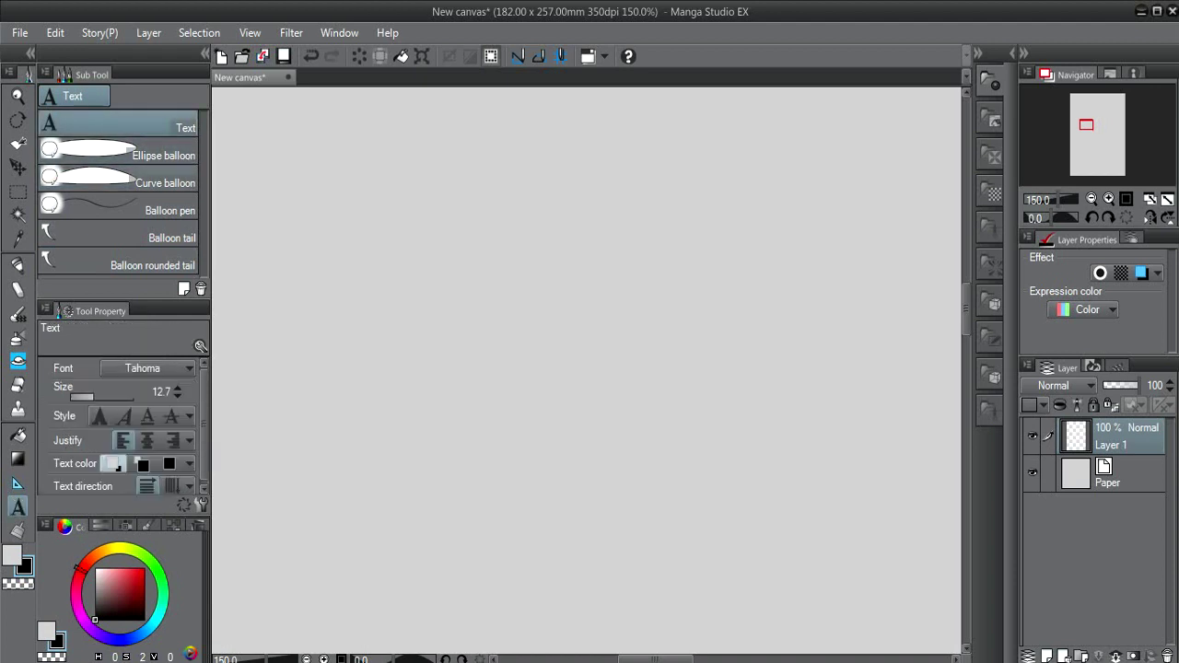
{"action": "left_click", "coordinate": [17, 532]}
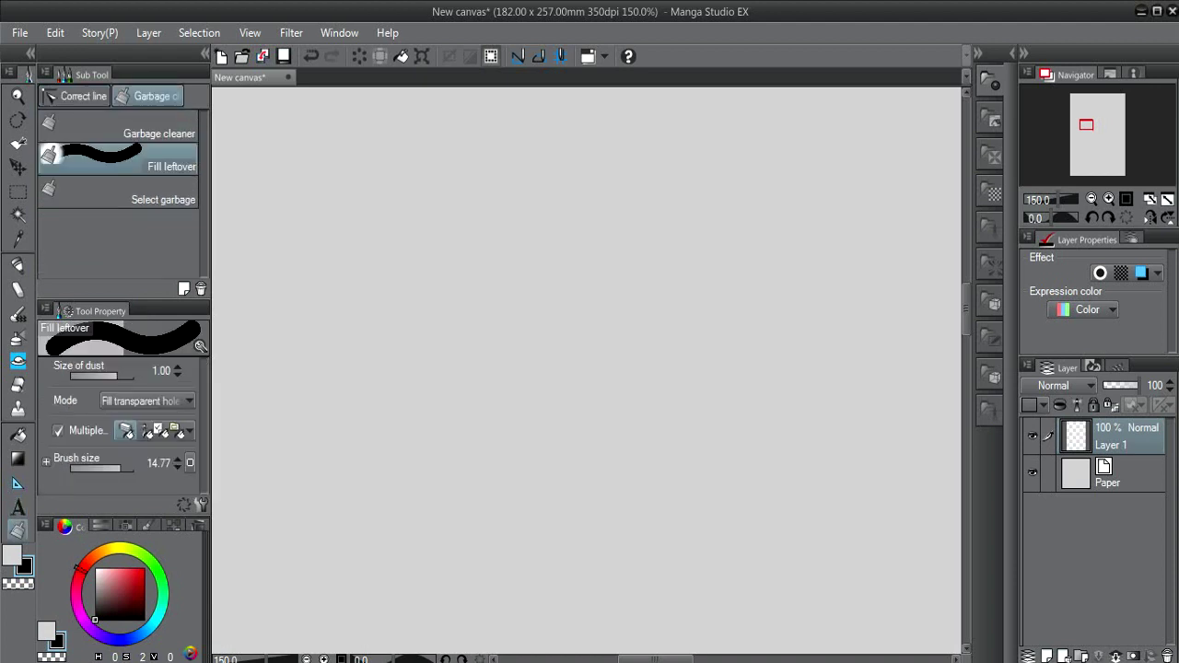
{"action": "left_click", "coordinate": [120, 126]}
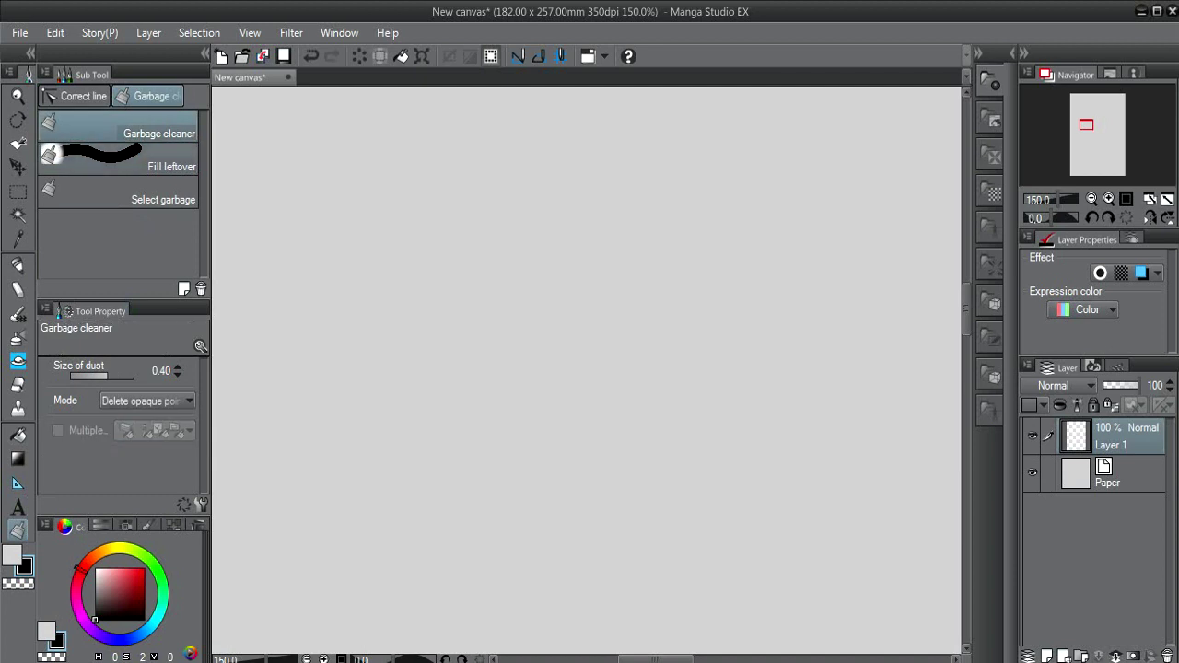
{"action": "left_click", "coordinate": [119, 158]}
{"action": "left_click", "coordinate": [120, 126]}
{"action": "left_click", "coordinate": [120, 159]}
{"action": "left_click", "coordinate": [120, 192]}
{"action": "left_click", "coordinate": [120, 159]}
{"action": "left_click", "coordinate": [120, 126]}
{"action": "left_click", "coordinate": [120, 159]}
{"action": "left_click", "coordinate": [120, 192]}
{"action": "left_click", "coordinate": [120, 159]}
{"action": "left_click", "coordinate": [120, 127]}
{"action": "left_click", "coordinate": [120, 158]}
{"action": "left_click", "coordinate": [120, 192]}
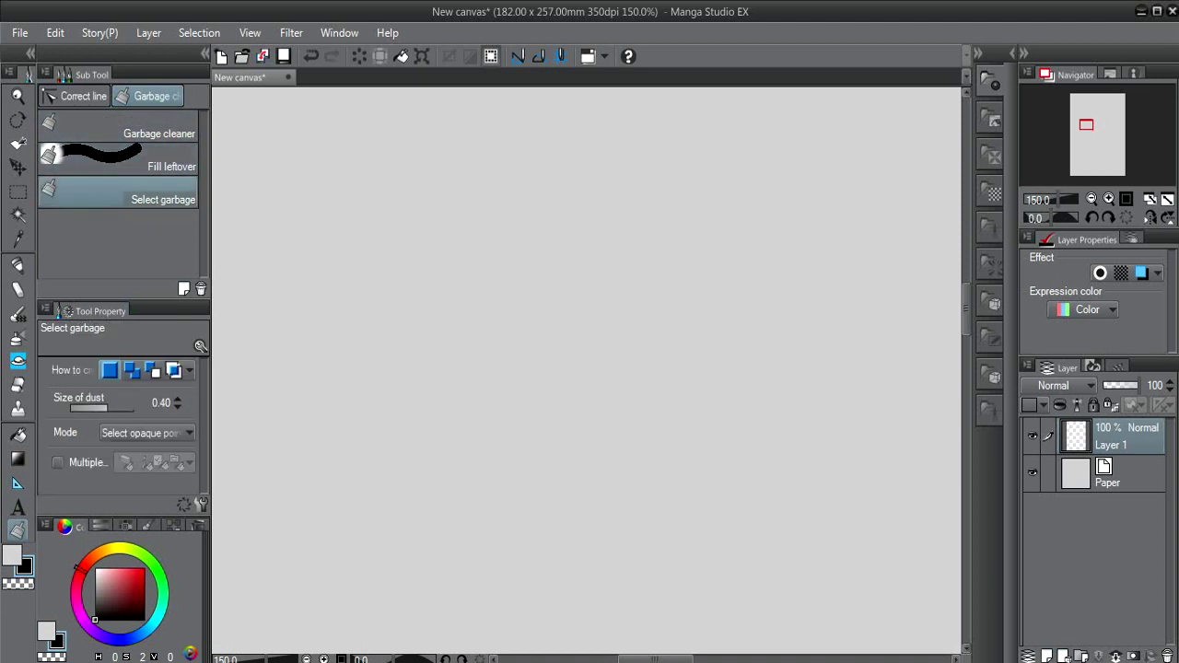
{"action": "left_click", "coordinate": [120, 158]}
{"action": "left_click", "coordinate": [119, 127]}
{"action": "left_click", "coordinate": [120, 158]}
{"action": "left_click", "coordinate": [120, 192]}
- Examine the main and sub color swatches and the main color's color selection dialog, leaving the color as it is
{"action": "left_click", "coordinate": [12, 555]}
{"action": "left_click", "coordinate": [27, 568]}
{"action": "double_click", "coordinate": [11, 555]}
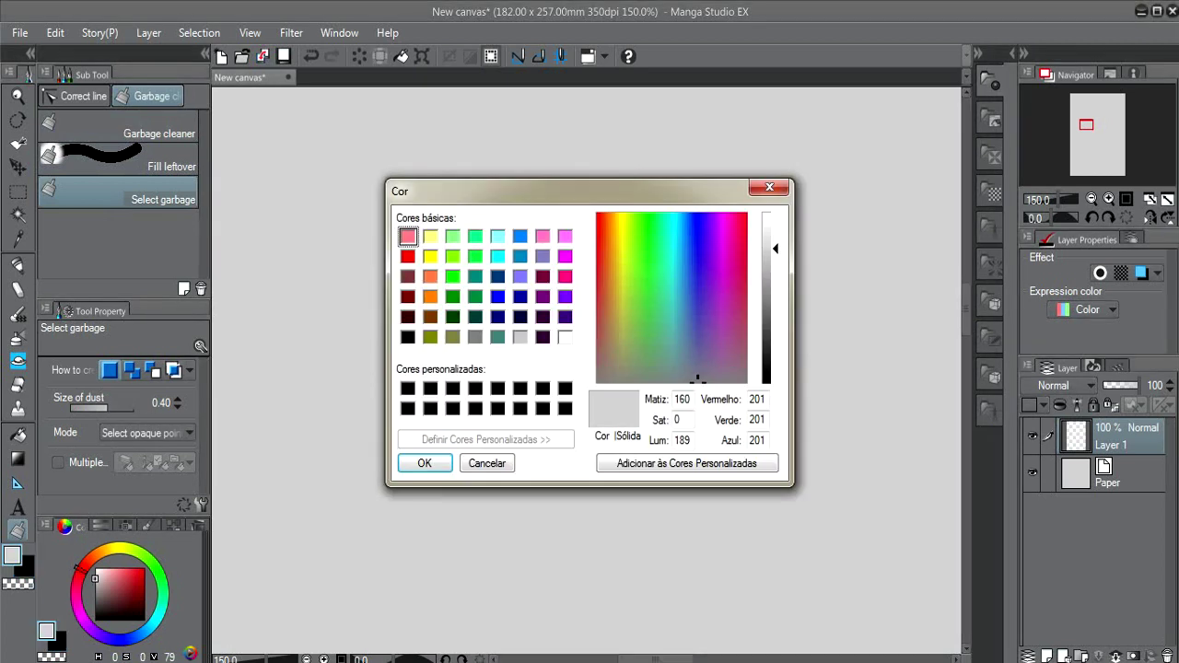
{"action": "left_click", "coordinate": [769, 187]}
{"action": "key", "text": "x"}
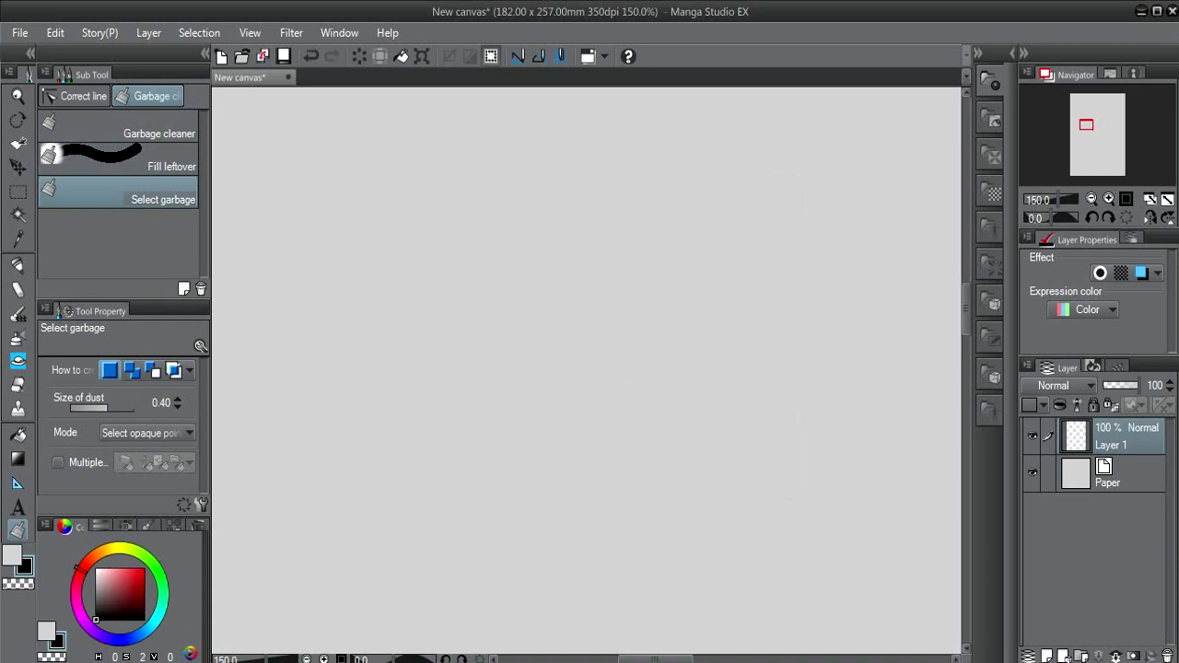
- Set the color wheel to hue 73 and use black as the main color and white as the sub color
{"action": "left_click_drag", "start_coordinate": [81, 568], "coordinate": [121, 548]}
{"action": "key", "text": "x"}
{"action": "mouse_move", "coordinate": [116, 590]}
{"action": "left_mouse_down"}
{"action": "mouse_move", "coordinate": [121, 602]}
{"action": "mouse_move", "coordinate": [95, 618]}
{"action": "mouse_move", "coordinate": [95, 569]}
{"action": "left_mouse_up"}
{"action": "left_click", "coordinate": [58, 642]}
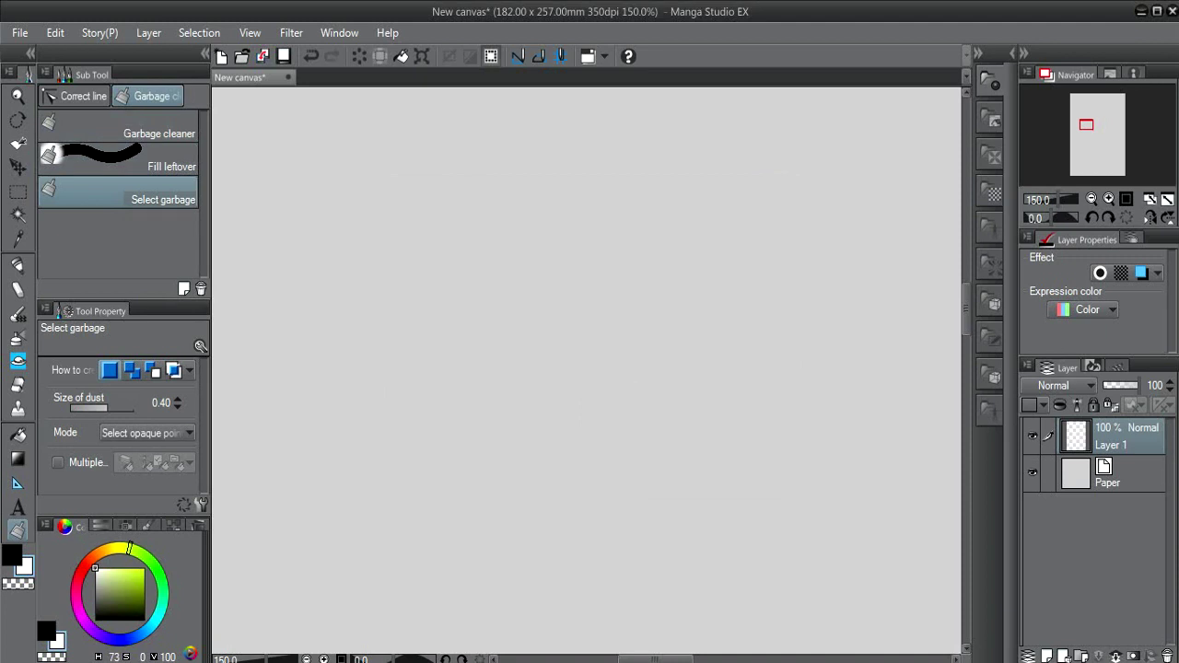
- Shift the visible canvas area using the Navigator's view frame
{"action": "left_click_drag", "start_coordinate": [1091, 125], "coordinate": [1094, 135]}
{"action": "scroll", "coordinate": [587, 368], "scroll_direction": "left", "scroll_amount": 1}
{"action": "scroll", "coordinate": [587, 368], "scroll_direction": "up", "scroll_amount": 3}
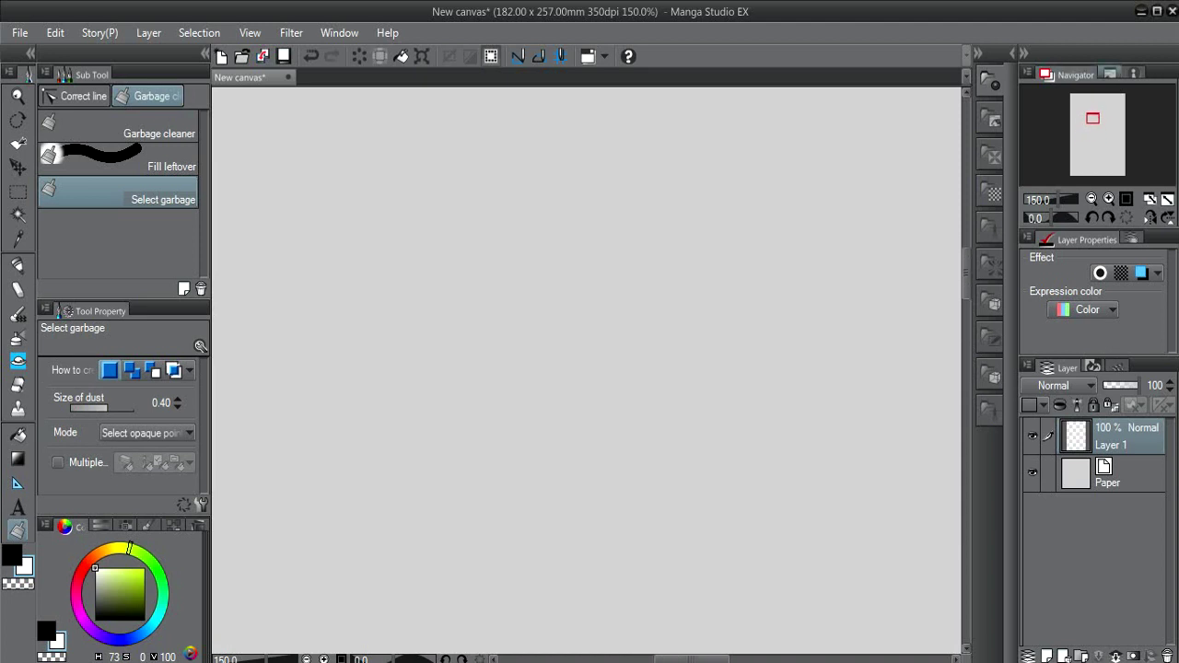
- Examine the reference image of the two characters in the Sub View, at different positions and zoom levels
{"action": "left_click", "coordinate": [1111, 74]}
{"action": "left_click_drag", "start_coordinate": [1119, 131], "coordinate": [1063, 138]}
{"action": "scroll", "coordinate": [1089, 131], "scroll_direction": "down", "scroll_amount": 5}
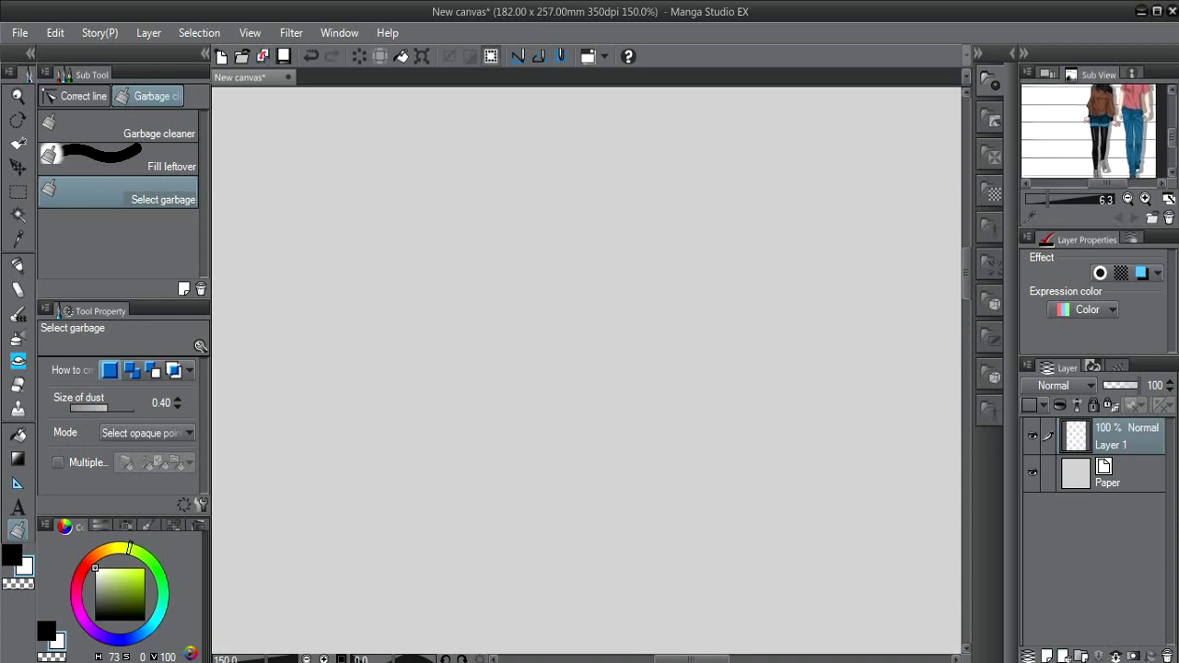
{"action": "left_click_drag", "start_coordinate": [1094, 124], "coordinate": [1093, 147]}
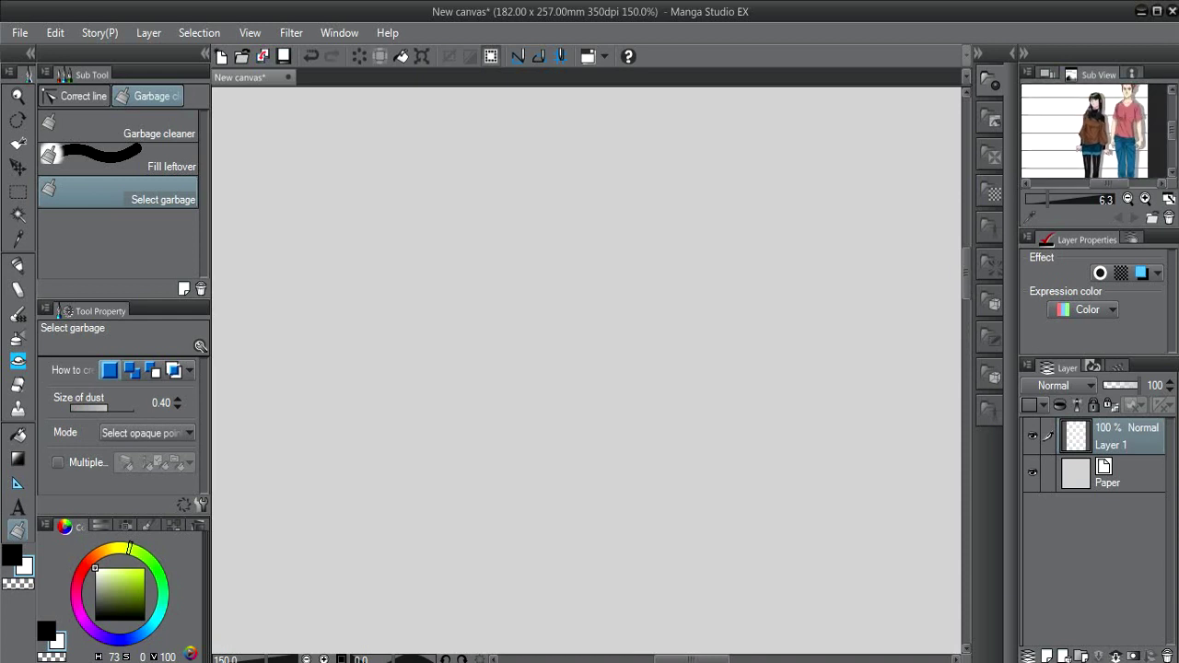
{"action": "scroll", "coordinate": [1093, 134], "scroll_direction": "up", "scroll_amount": 5}
{"action": "scroll", "coordinate": [1094, 131], "scroll_direction": "down", "scroll_amount": 5}
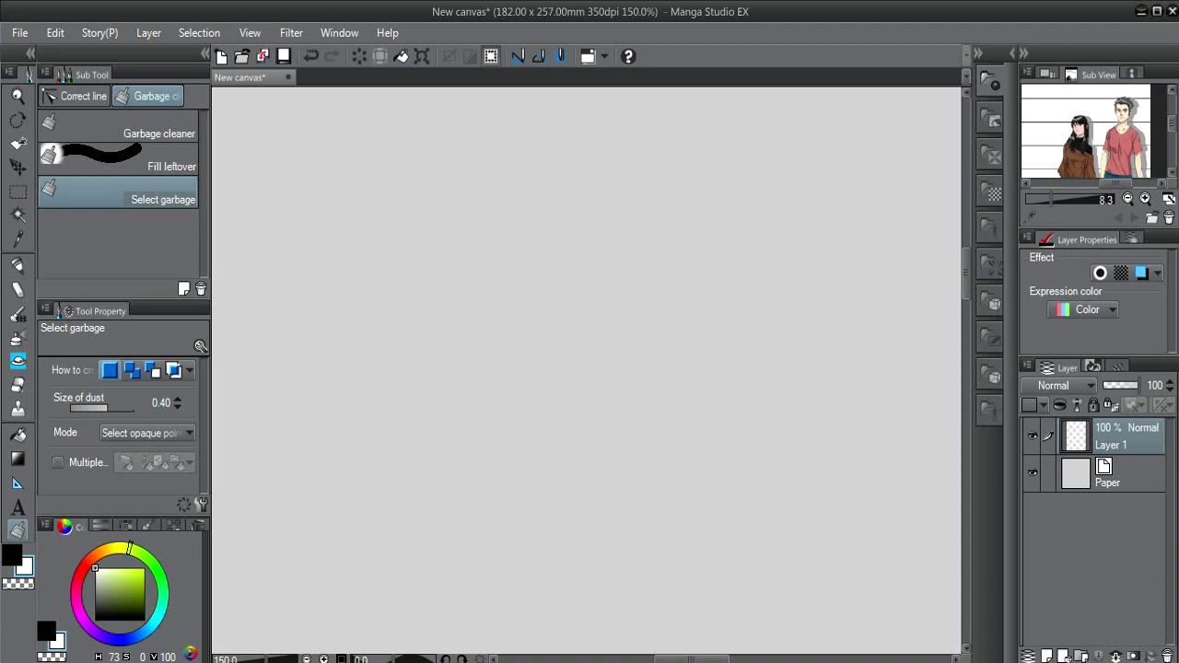
- Make the Sub View palette taller and wider, and enlarge its reference image to 25.0
{"action": "left_click_drag", "start_coordinate": [1096, 228], "coordinate": [1096, 313]}
{"action": "left_click_drag", "start_coordinate": [1017, 297], "coordinate": [940, 296]}
{"action": "mouse_move", "coordinate": [1024, 207]}
{"action": "left_mouse_down"}
{"action": "mouse_move", "coordinate": [1050, 179]}
{"action": "mouse_move", "coordinate": [1076, 190]}
{"action": "mouse_move", "coordinate": [1078, 166]}
{"action": "mouse_move", "coordinate": [1031, 236]}
{"action": "mouse_move", "coordinate": [955, 275]}
{"action": "mouse_move", "coordinate": [991, 270]}
{"action": "mouse_move", "coordinate": [904, 304]}
{"action": "mouse_move", "coordinate": [969, 267]}
{"action": "mouse_move", "coordinate": [999, 221]}
{"action": "mouse_move", "coordinate": [1017, 225]}
{"action": "mouse_move", "coordinate": [922, 247]}
{"action": "mouse_move", "coordinate": [1027, 217]}
{"action": "mouse_move", "coordinate": [1035, 170]}
{"action": "mouse_move", "coordinate": [1025, 221]}
{"action": "left_mouse_up"}
{"action": "scroll", "coordinate": [1083, 192], "scroll_direction": "up", "scroll_amount": 3}
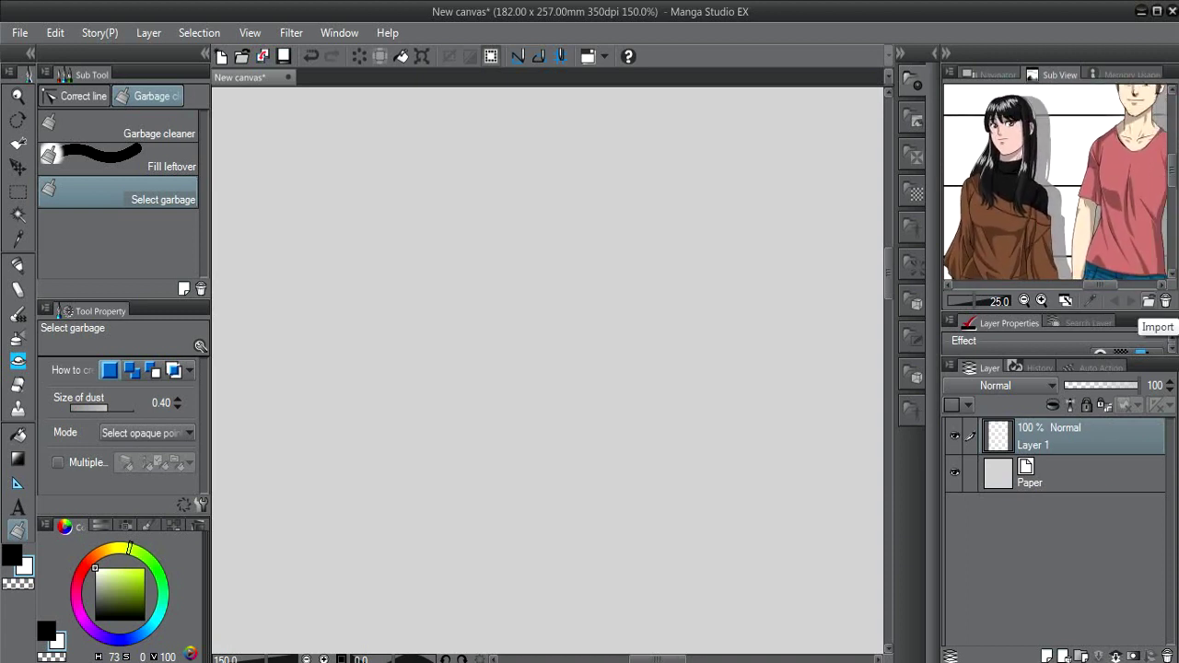
- Browse the files that can be imported into the Sub View without importing any, and reposition the reference image
{"action": "left_click", "coordinate": [1149, 301]}
{"action": "scroll", "coordinate": [644, 217], "scroll_direction": "down", "scroll_amount": 3}
{"action": "left_click_drag", "start_coordinate": [822, 321], "coordinate": [823, 243]}
{"action": "left_click", "coordinate": [810, 44]}
{"action": "left_click_drag", "start_coordinate": [1032, 218], "coordinate": [1012, 165]}
- Show the memory usage, enlarge the Layer Properties palette and review the Color, Gray and Monochrome expression color options
{"action": "left_click", "coordinate": [1125, 75]}
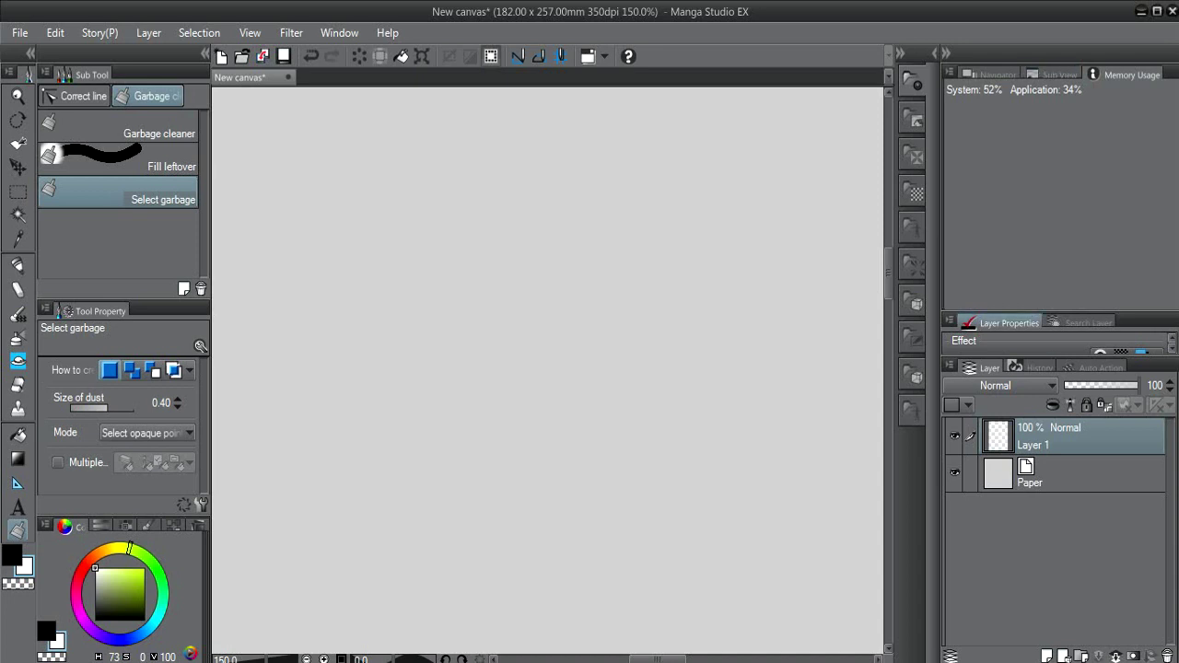
{"action": "left_click_drag", "start_coordinate": [1013, 315], "coordinate": [1013, 218]}
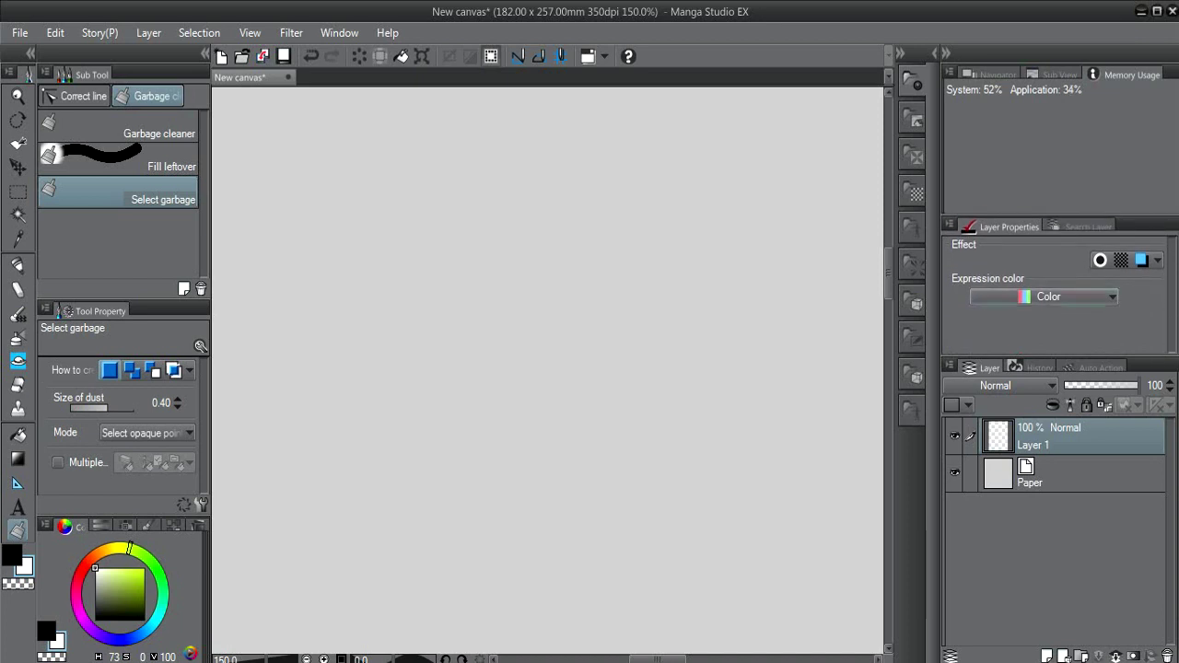
{"action": "left_click", "coordinate": [1112, 297]}
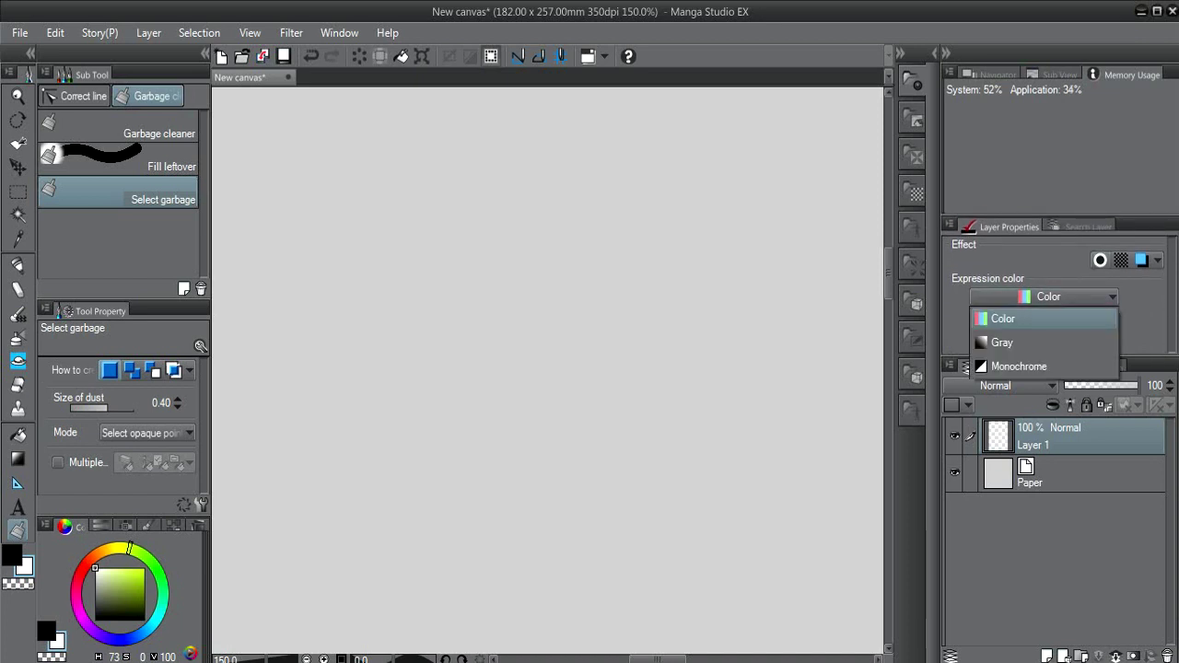
{"action": "left_click", "coordinate": [1112, 297]}
- Switch to the Felt pen with black as the drawing color and raise its brush size to 3.51
{"action": "key", "text": "p"}
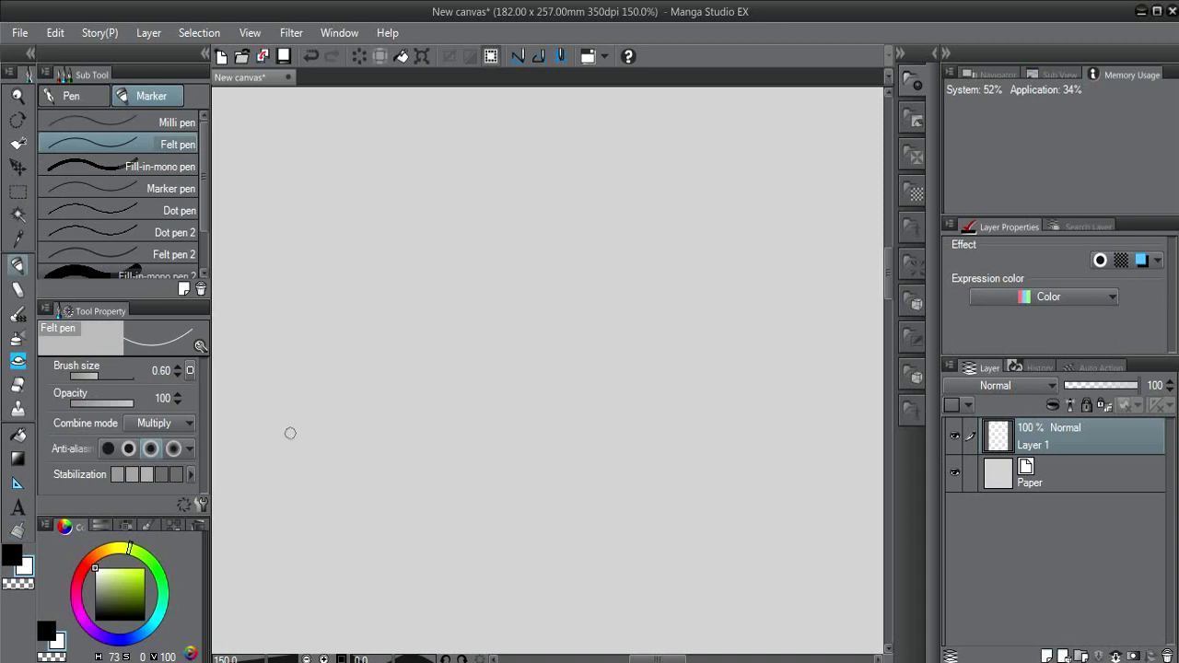
{"action": "key", "text": "x"}
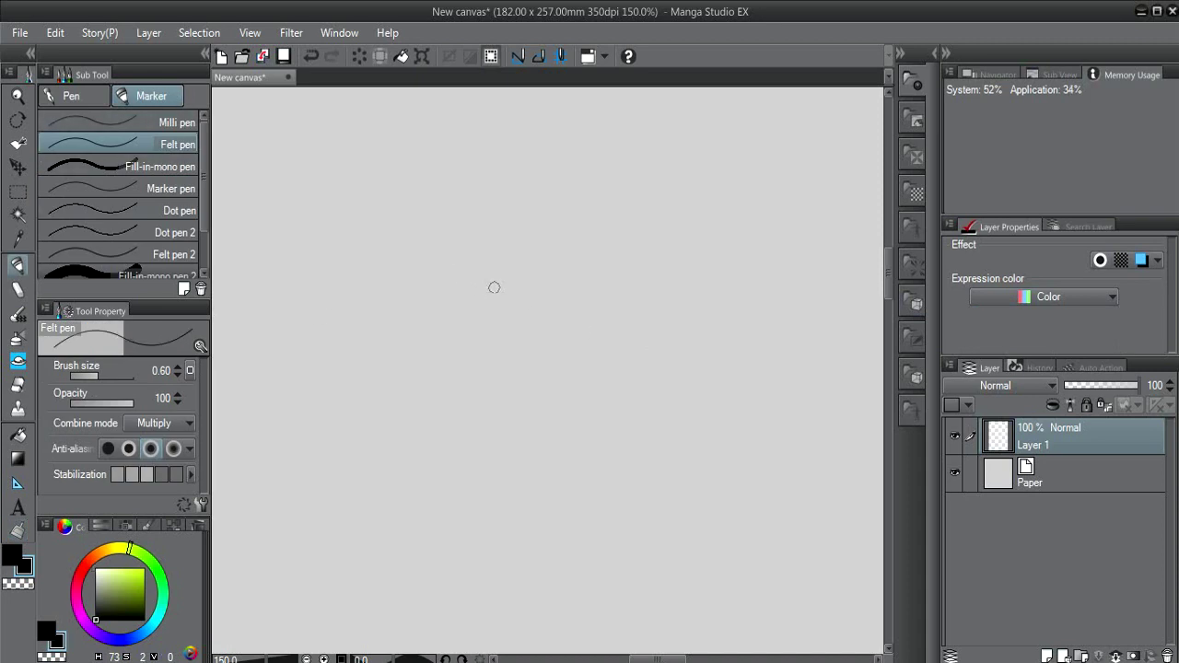
{"action": "key", "text": "]"}
{"action": "key", "text": "]"}
{"action": "key", "text": "]"}
{"action": "key", "text": "]"}
{"action": "key", "text": "]"}
{"action": "key", "text": "]"}
- Draw thick black strokes on Layer 1, turn on the Layer color effect and add another curved stroke in blue
{"action": "mouse_move", "coordinate": [461, 308]}
{"action": "left_mouse_down"}
{"action": "mouse_move", "coordinate": [477, 359]}
{"action": "mouse_move", "coordinate": [514, 332]}
{"action": "mouse_move", "coordinate": [500, 308]}
{"action": "mouse_move", "coordinate": [544, 354]}
{"action": "left_mouse_up"}
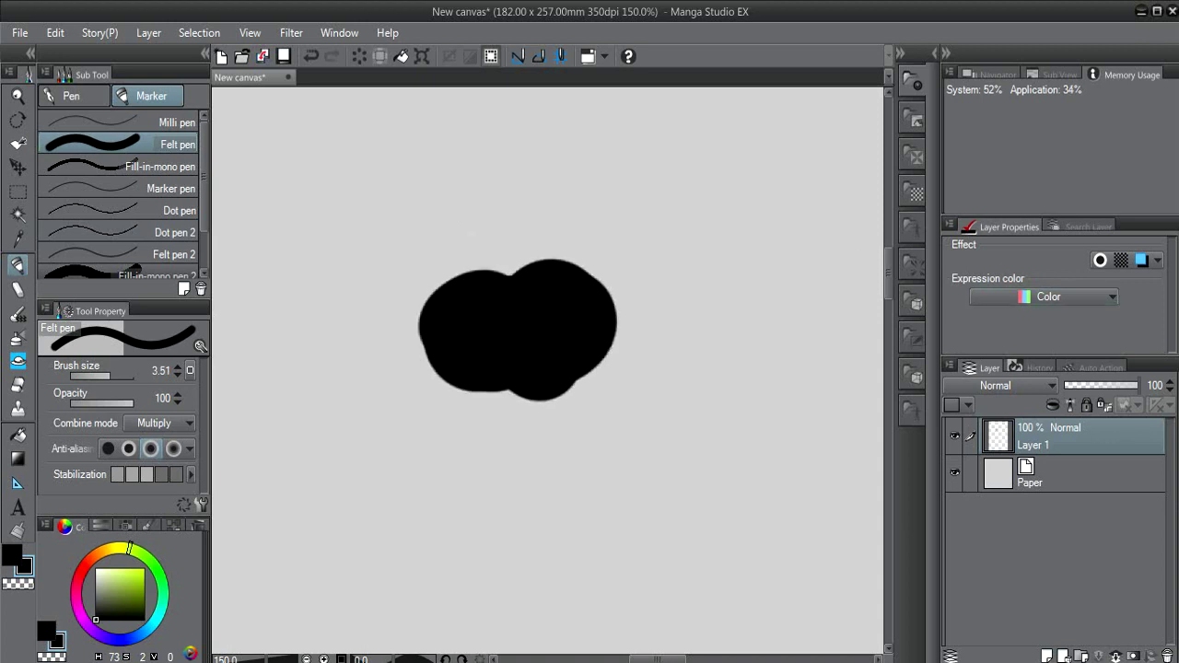
{"action": "mouse_move", "coordinate": [585, 293]}
{"action": "left_mouse_down"}
{"action": "mouse_move", "coordinate": [664, 200]}
{"action": "mouse_move", "coordinate": [534, 202]}
{"action": "left_mouse_up"}
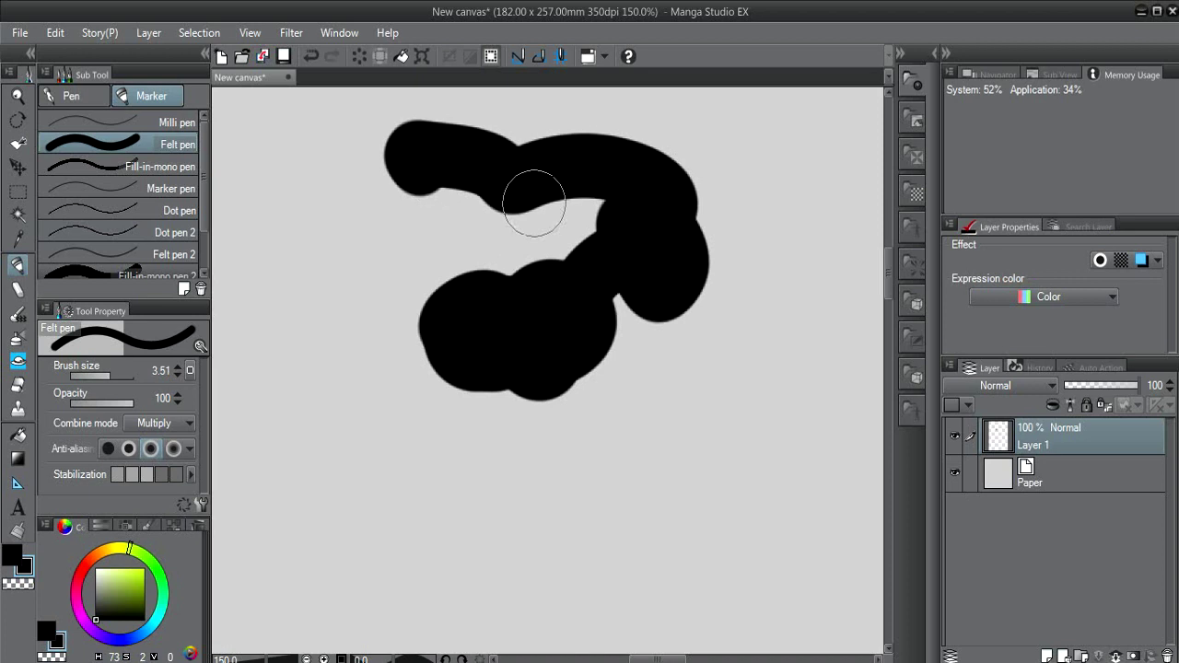
{"action": "left_click", "coordinate": [1141, 260]}
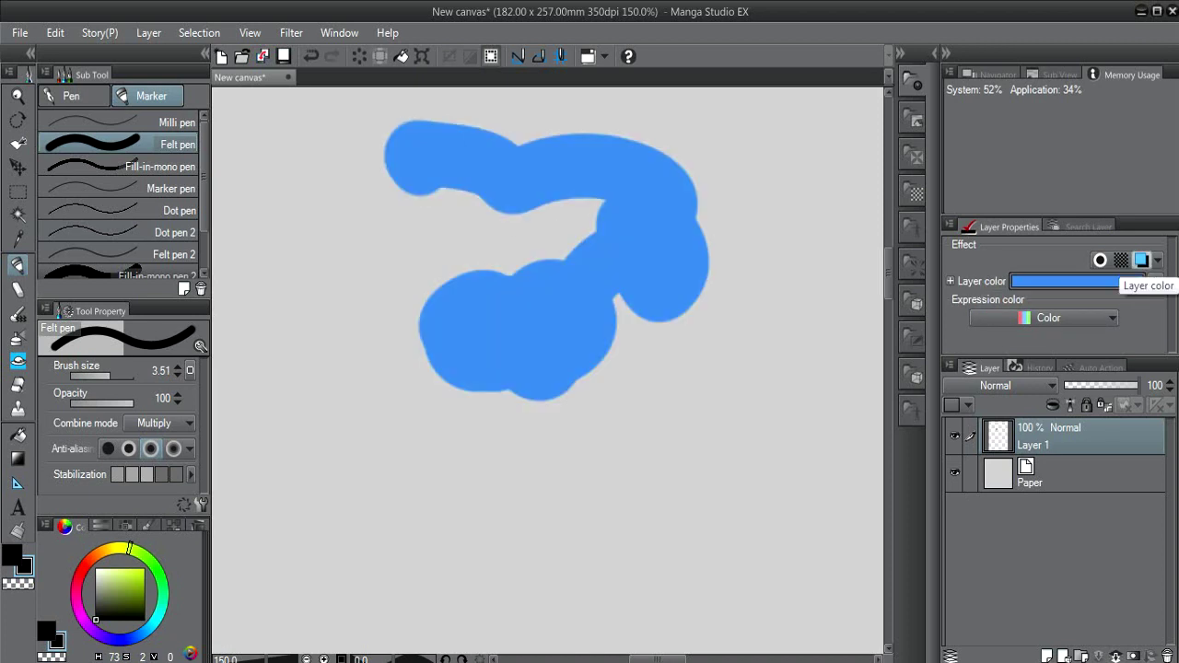
{"action": "mouse_move", "coordinate": [598, 257]}
{"action": "left_mouse_down"}
{"action": "mouse_move", "coordinate": [697, 402]}
{"action": "mouse_move", "coordinate": [665, 567]}
{"action": "left_mouse_up"}
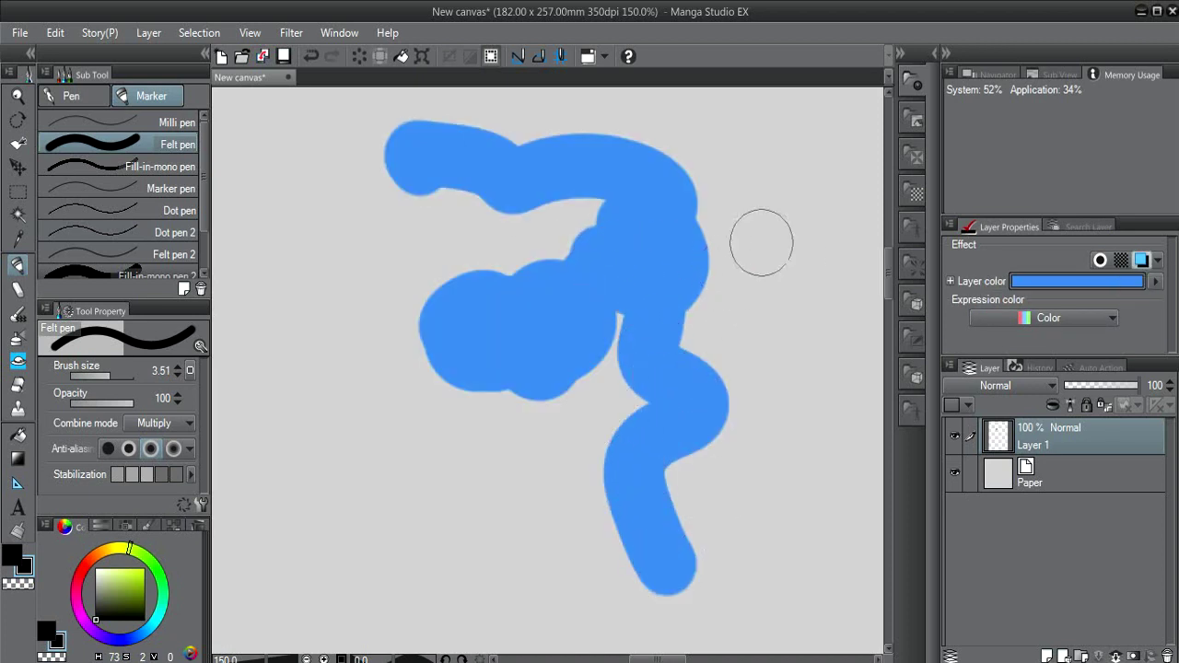
- Reduce the Felt pen's brush size to 0.66 and draw two thin strokes beside the thick blue shape
{"action": "key", "text": "bracketleft"}
{"action": "key", "text": "bracketleft"}
{"action": "key", "text": "bracketleft"}
{"action": "key", "text": "bracketleft"}
{"action": "key", "text": "bracketleft"}
{"action": "key", "text": "bracketleft"}
{"action": "key", "text": "bracketleft"}
{"action": "key", "text": "bracketleft"}
{"action": "mouse_move", "coordinate": [289, 328]}
{"action": "left_mouse_down"}
{"action": "mouse_move", "coordinate": [442, 556]}
{"action": "mouse_move", "coordinate": [541, 577]}
{"action": "left_mouse_up"}
{"action": "left_click_drag", "start_coordinate": [337, 329], "coordinate": [434, 529]}
- Undo the thin and thick strokes together with the Layer color effect
{"action": "key", "text": "ctrl+z"}
{"action": "key", "text": "ctrl+z"}
{"action": "key", "text": "ctrl+z"}
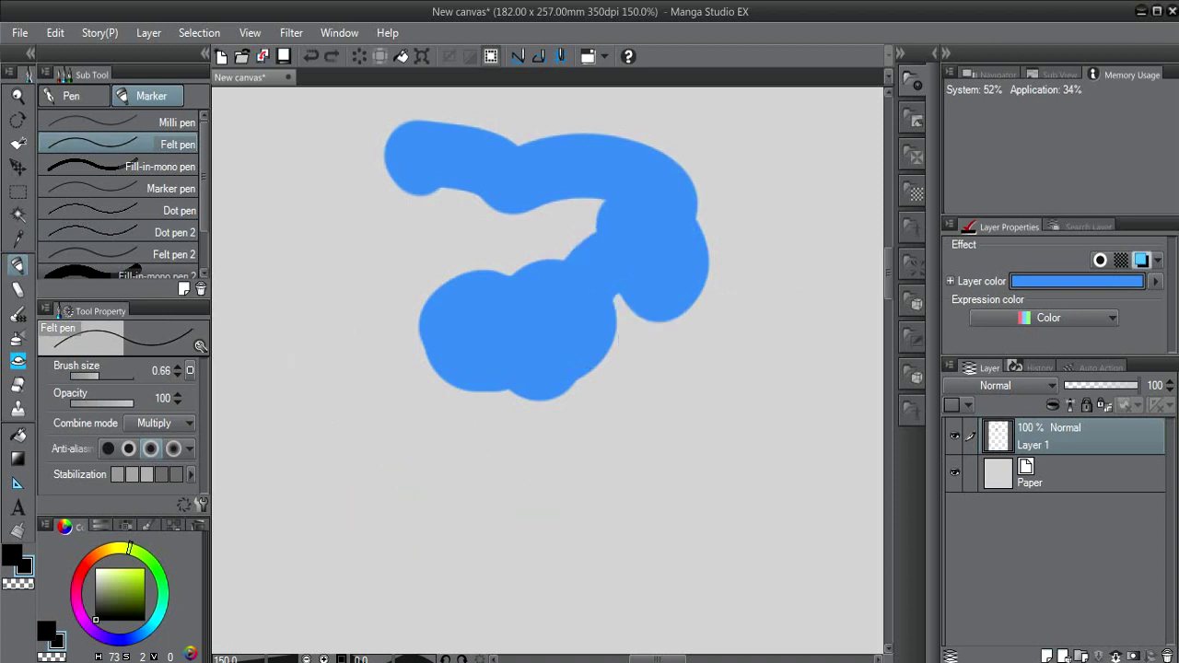
{"action": "key", "text": "ctrl+z"}
{"action": "key", "text": "ctrl+z"}
{"action": "key", "text": "ctrl+z"}
- Sketch a U-shaped outline with crossing guide lines, turn on the Layer color effect and add small details inside
{"action": "mouse_move", "coordinate": [433, 210]}
{"action": "left_mouse_down"}
{"action": "mouse_move", "coordinate": [464, 453]}
{"action": "mouse_move", "coordinate": [683, 544]}
{"action": "mouse_move", "coordinate": [753, 238]}
{"action": "left_mouse_up"}
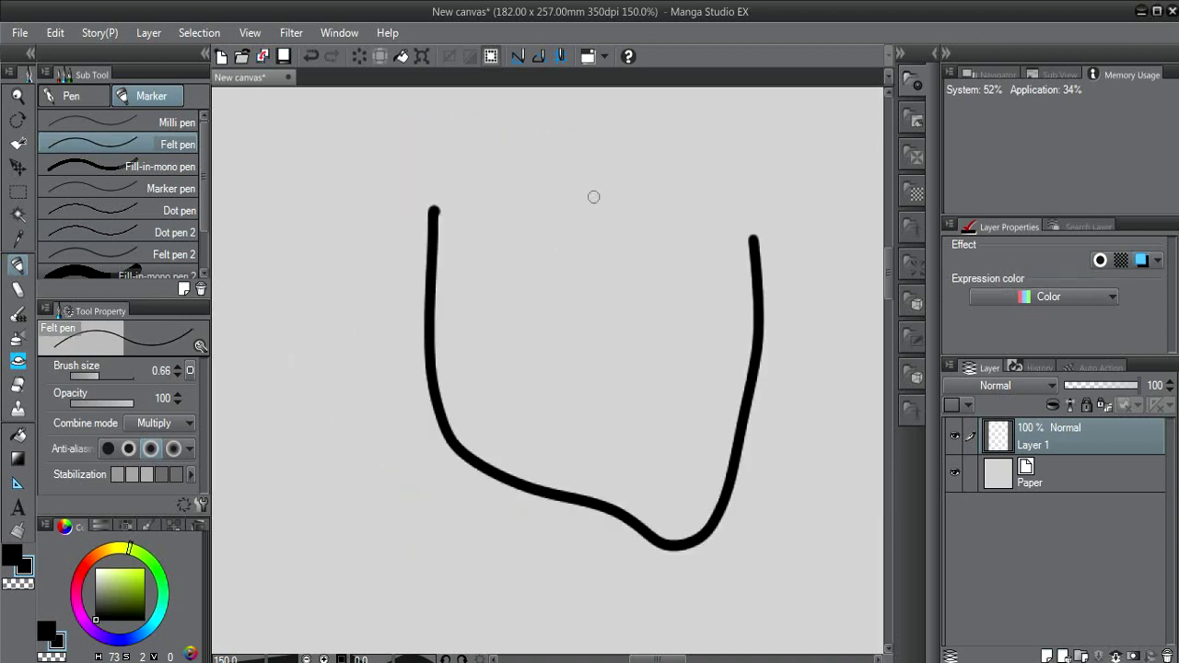
{"action": "left_click_drag", "start_coordinate": [568, 217], "coordinate": [570, 490]}
{"action": "left_click_drag", "start_coordinate": [396, 311], "coordinate": [755, 322]}
{"action": "key", "text": "ctrl+b"}
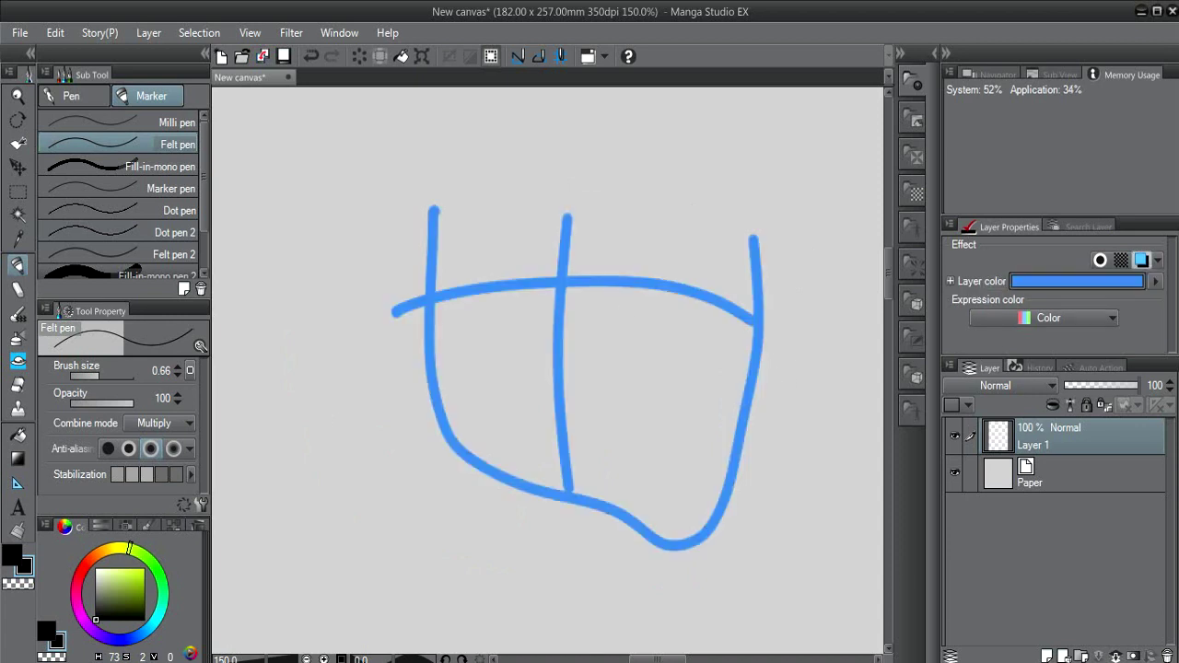
{"action": "left_click_drag", "start_coordinate": [467, 221], "coordinate": [507, 232]}
{"action": "mouse_move", "coordinate": [441, 269]}
{"action": "left_mouse_down"}
{"action": "mouse_move", "coordinate": [525, 281]}
{"action": "mouse_move", "coordinate": [619, 328]}
{"action": "left_mouse_up"}
{"action": "left_click_drag", "start_coordinate": [608, 228], "coordinate": [685, 273]}
- Undo the whole guide-line sketch and its Layer color effect
{"action": "key", "text": "ctrl+z"}
{"action": "key", "text": "ctrl+z"}
{"action": "key", "text": "ctrl+z"}
{"action": "key", "text": "ctrl+z"}
{"action": "key", "text": "ctrl+z"}
{"action": "key", "text": "ctrl+z"}
{"action": "key", "text": "ctrl+z"}
{"action": "key", "text": "ctrl+z"}
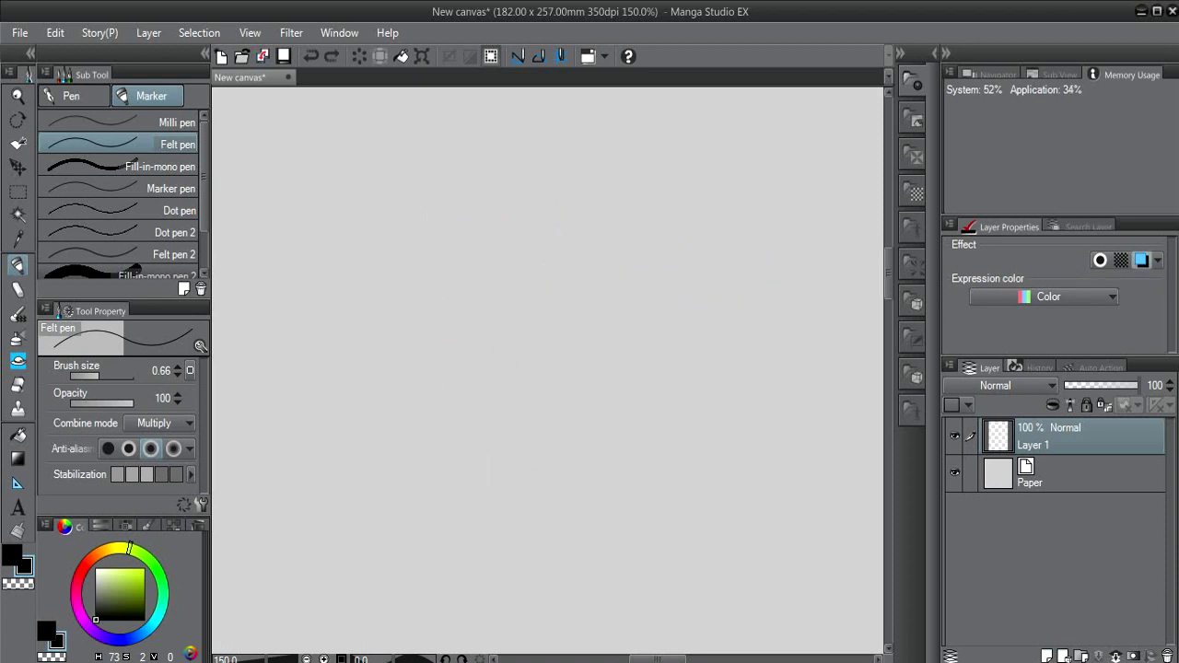
- Draw a small bordered loop, cover it with a black stroke at brush size 5.78 and apply the Tone effect with 60.0 lines
{"action": "mouse_move", "coordinate": [593, 274]}
{"action": "left_mouse_down"}
{"action": "mouse_move", "coordinate": [597, 262]}
{"action": "mouse_move", "coordinate": [647, 318]}
{"action": "left_mouse_up"}
{"action": "left_click", "coordinate": [114, 376]}
{"action": "mouse_move", "coordinate": [633, 262]}
{"action": "left_mouse_down"}
{"action": "mouse_move", "coordinate": [602, 230]}
{"action": "mouse_move", "coordinate": [608, 311]}
{"action": "left_mouse_up"}
{"action": "left_click", "coordinate": [1121, 260]}
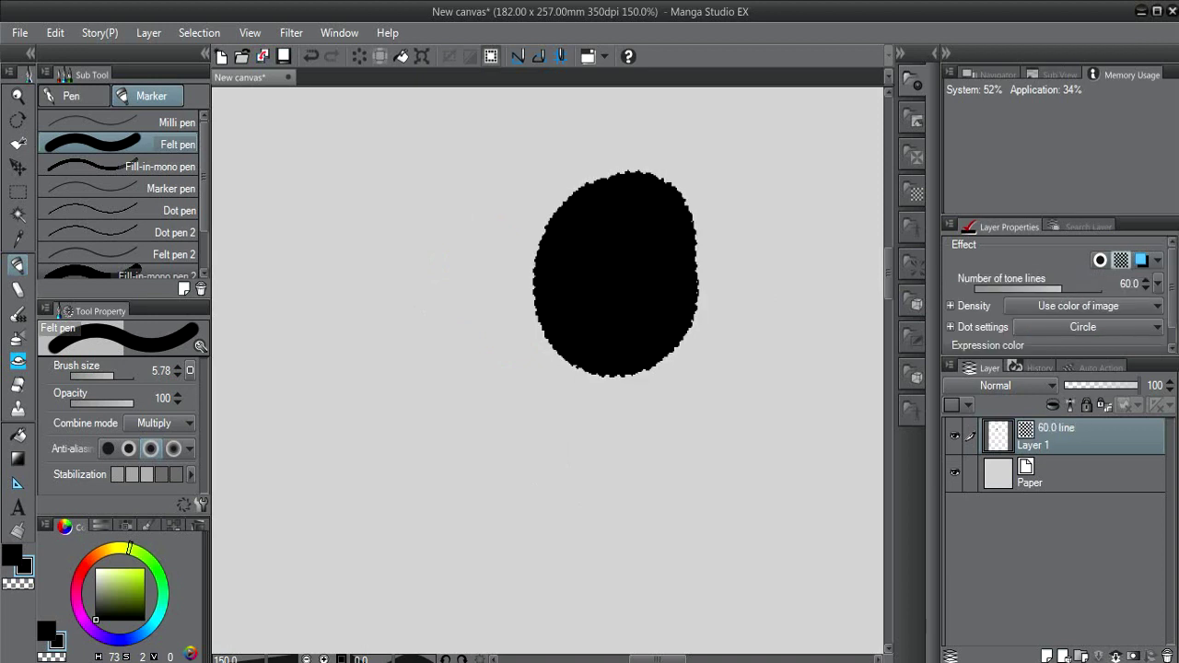
- Pick a mid gray with brightness 53 and draw test strokes over and below the toned black shape
{"action": "mouse_move", "coordinate": [632, 210]}
{"action": "left_mouse_down"}
{"action": "mouse_move", "coordinate": [508, 243]}
{"action": "mouse_move", "coordinate": [557, 333]}
{"action": "mouse_move", "coordinate": [629, 307]}
{"action": "left_mouse_up"}
{"action": "left_click", "coordinate": [95, 591]}
{"action": "mouse_move", "coordinate": [414, 370]}
{"action": "left_mouse_down"}
{"action": "mouse_move", "coordinate": [433, 423]}
{"action": "mouse_move", "coordinate": [458, 345]}
{"action": "mouse_move", "coordinate": [499, 365]}
{"action": "mouse_move", "coordinate": [390, 396]}
{"action": "mouse_move", "coordinate": [373, 290]}
{"action": "mouse_move", "coordinate": [398, 260]}
{"action": "mouse_move", "coordinate": [353, 392]}
{"action": "mouse_move", "coordinate": [465, 409]}
{"action": "mouse_move", "coordinate": [533, 443]}
{"action": "mouse_move", "coordinate": [513, 421]}
{"action": "mouse_move", "coordinate": [530, 464]}
{"action": "mouse_move", "coordinate": [349, 461]}
{"action": "mouse_move", "coordinate": [420, 372]}
{"action": "mouse_move", "coordinate": [419, 460]}
{"action": "mouse_move", "coordinate": [594, 533]}
{"action": "mouse_move", "coordinate": [565, 462]}
{"action": "mouse_move", "coordinate": [599, 449]}
{"action": "mouse_move", "coordinate": [682, 451]}
{"action": "left_mouse_up"}
- Undo the gray test strokes, the Tone effect and the large black stroke, back to the small bordered loop
{"action": "key", "text": "ctrl+z"}
{"action": "key", "text": "ctrl+z"}
{"action": "key", "text": "ctrl+z"}
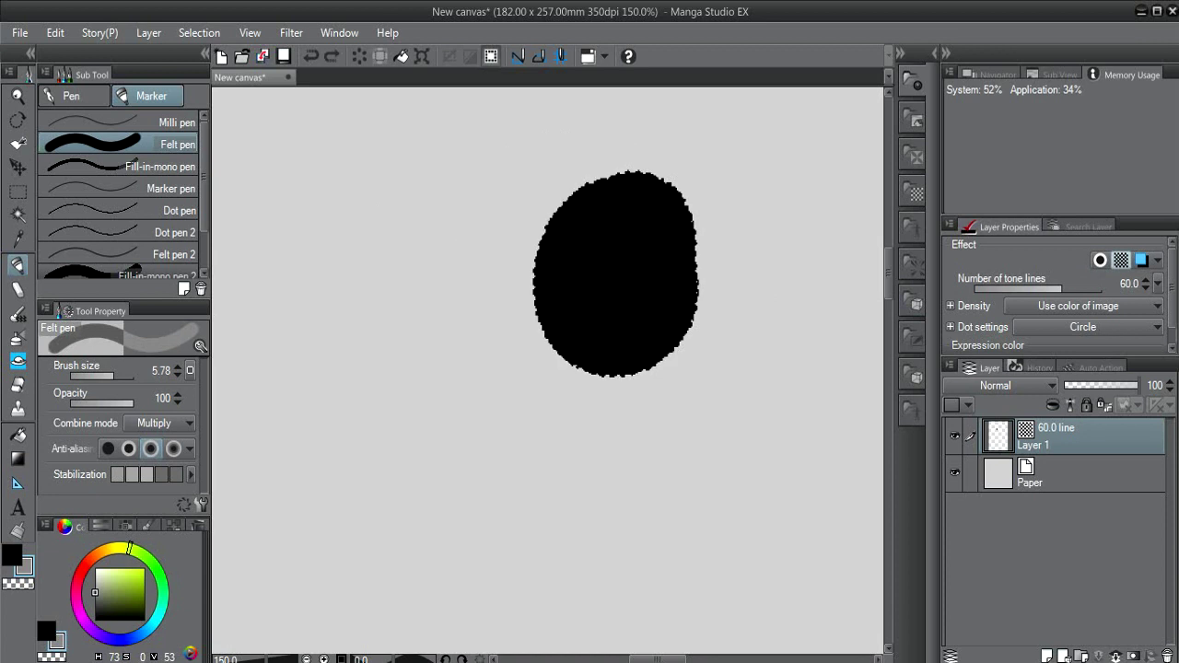
{"action": "key", "text": "ctrl+z"}
{"action": "key", "text": "ctrl+z"}
{"action": "key", "text": "ctrl+z"}
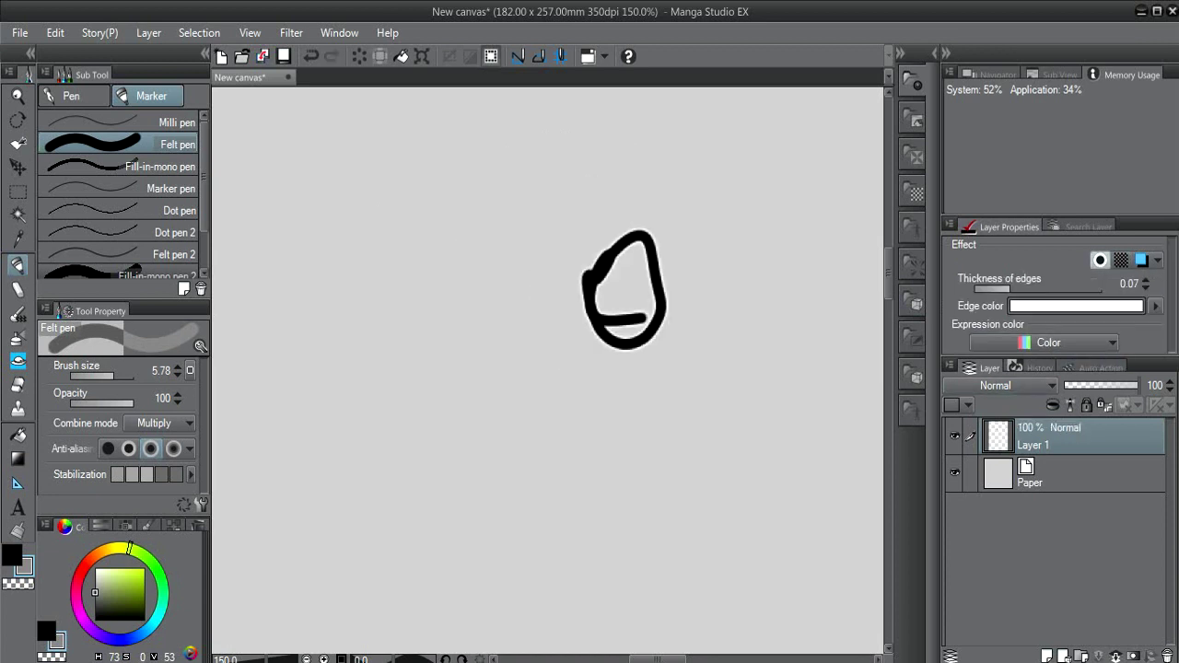
- Paint overlapping gray strokes around the bordered loop, undo all the drawing and restore only the layer's border effect
{"action": "mouse_move", "coordinate": [648, 282]}
{"action": "left_mouse_down"}
{"action": "mouse_move", "coordinate": [658, 267]}
{"action": "mouse_move", "coordinate": [649, 341]}
{"action": "mouse_move", "coordinate": [677, 251]}
{"action": "mouse_move", "coordinate": [657, 329]}
{"action": "mouse_move", "coordinate": [565, 264]}
{"action": "mouse_move", "coordinate": [585, 298]}
{"action": "mouse_move", "coordinate": [553, 231]}
{"action": "mouse_move", "coordinate": [529, 357]}
{"action": "mouse_move", "coordinate": [500, 289]}
{"action": "mouse_move", "coordinate": [464, 261]}
{"action": "mouse_move", "coordinate": [490, 240]}
{"action": "mouse_move", "coordinate": [488, 202]}
{"action": "mouse_move", "coordinate": [632, 205]}
{"action": "mouse_move", "coordinate": [593, 205]}
{"action": "mouse_move", "coordinate": [646, 277]}
{"action": "left_mouse_up"}
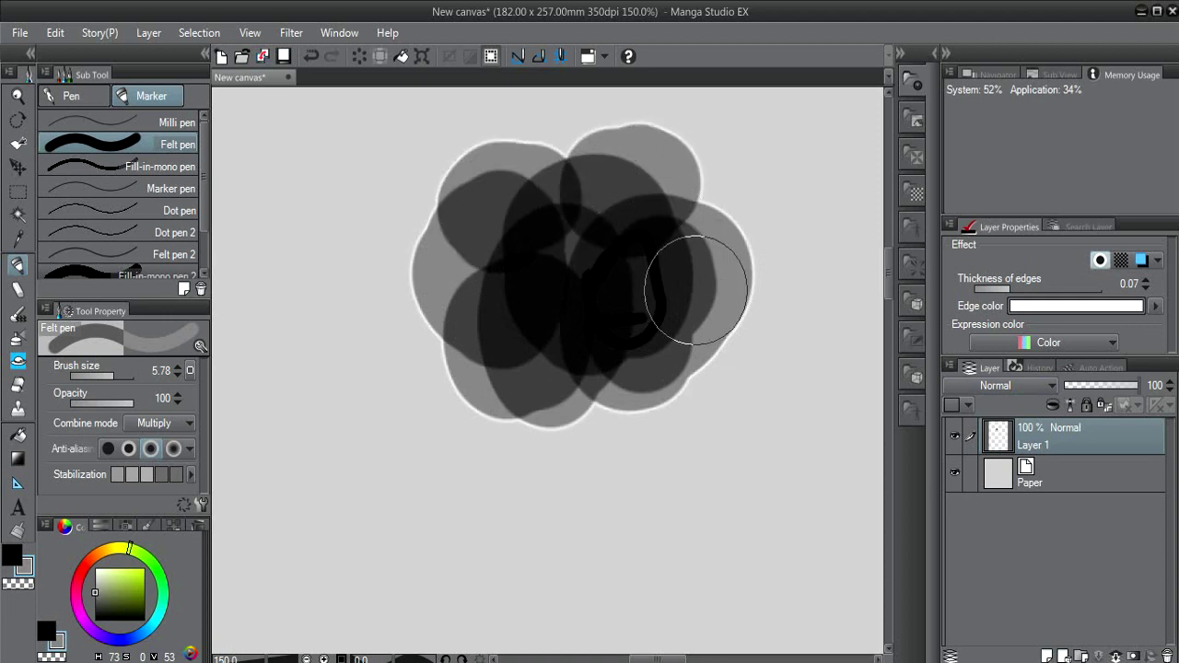
{"action": "key", "text": "ctrl+z"}
{"action": "key", "text": "ctrl+z"}
{"action": "key", "text": "ctrl+z"}
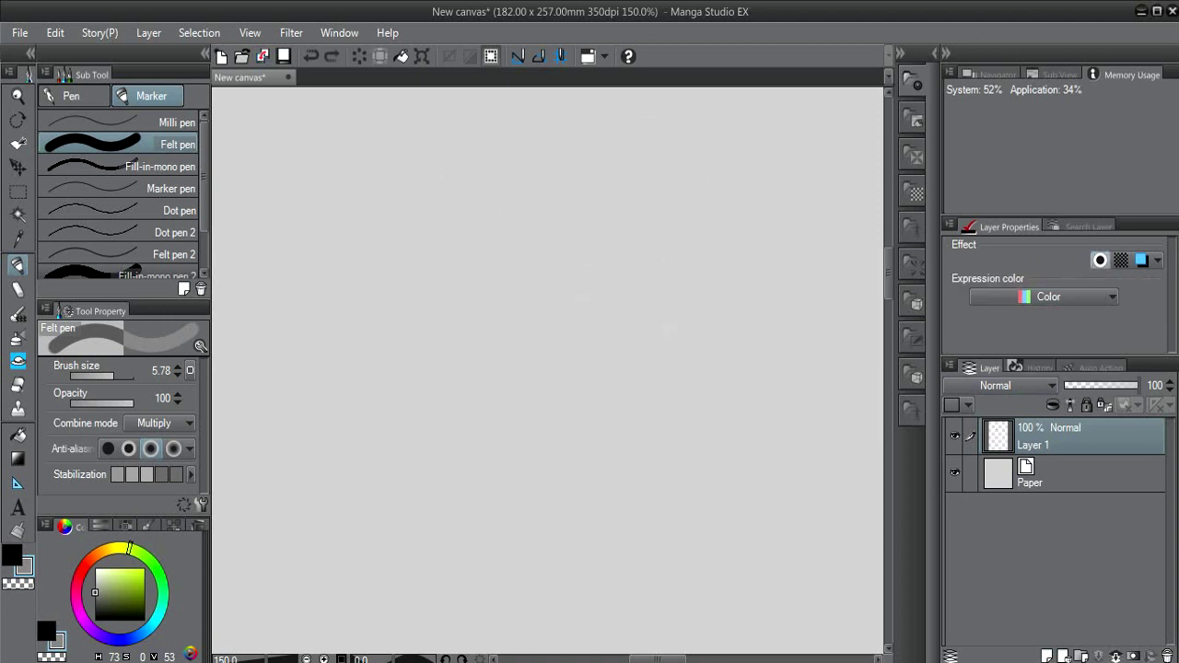
{"action": "key", "text": "ctrl+y"}
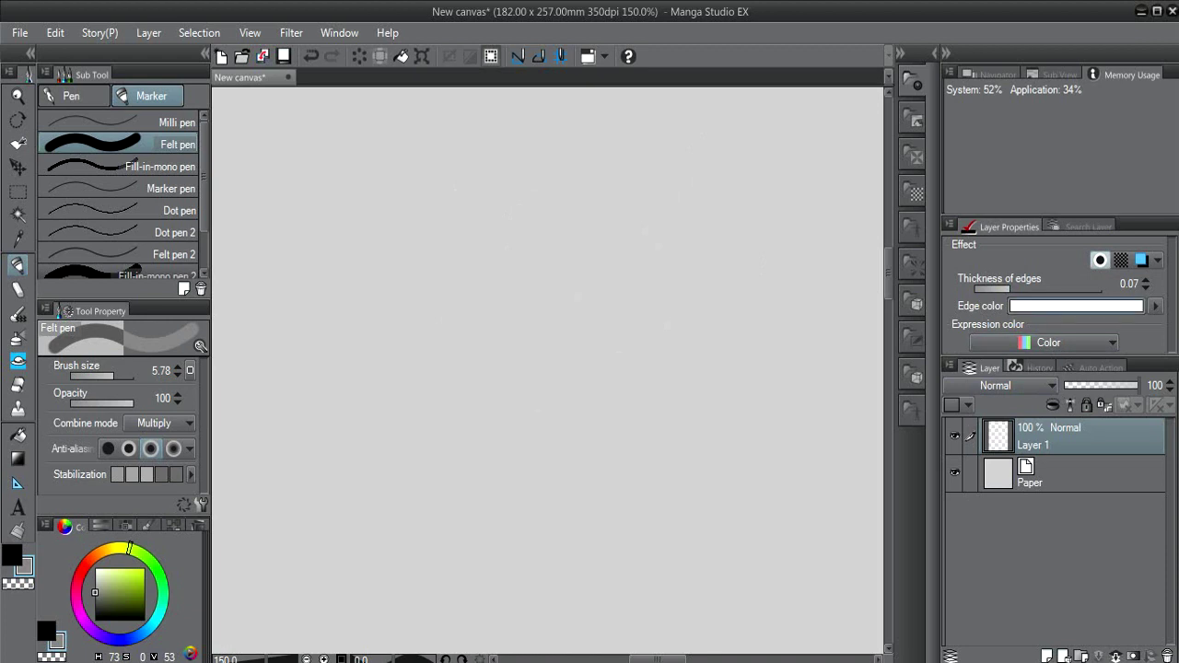
- Paint a gray blob mid-canvas and change the border effect's edge color to dark gray
{"action": "mouse_move", "coordinate": [567, 304]}
{"action": "left_mouse_down"}
{"action": "mouse_move", "coordinate": [632, 263]}
{"action": "mouse_move", "coordinate": [606, 342]}
{"action": "left_mouse_up"}
{"action": "left_click", "coordinate": [1155, 305]}
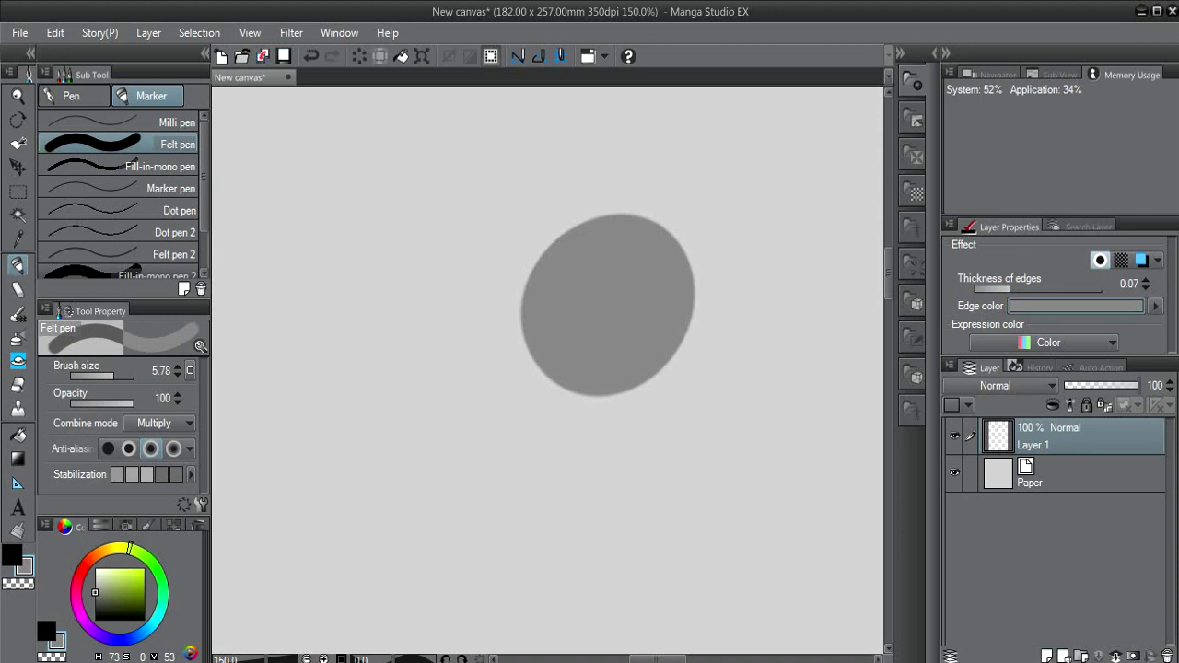
{"action": "left_click", "coordinate": [1076, 306]}
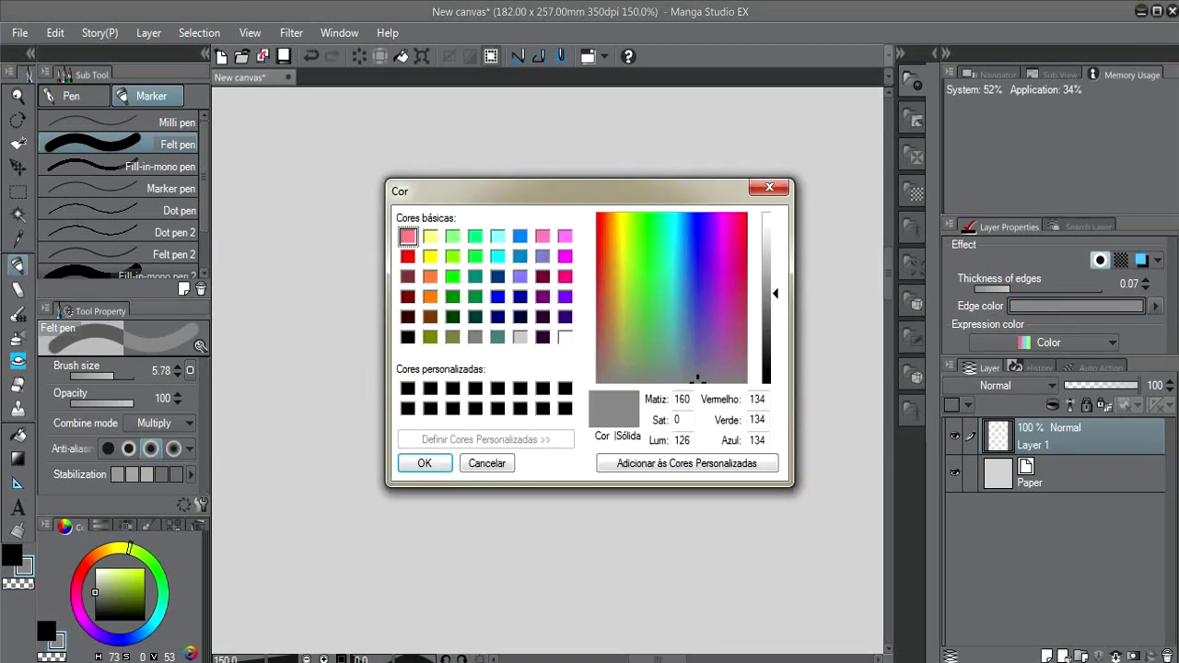
{"action": "left_click", "coordinate": [424, 463]}
- Paint more overlapping gray strokes and a separate round dot above them, and turn off the layer's border effect
{"action": "mouse_move", "coordinate": [590, 211]}
{"action": "left_mouse_down"}
{"action": "mouse_move", "coordinate": [557, 279]}
{"action": "mouse_move", "coordinate": [525, 269]}
{"action": "mouse_move", "coordinate": [612, 289]}
{"action": "mouse_move", "coordinate": [597, 337]}
{"action": "mouse_move", "coordinate": [584, 272]}
{"action": "mouse_move", "coordinate": [611, 255]}
{"action": "mouse_move", "coordinate": [644, 263]}
{"action": "left_mouse_up"}
{"action": "scroll", "coordinate": [651, 259], "scroll_direction": "up", "scroll_amount": 3}
{"action": "scroll", "coordinate": [653, 258], "scroll_direction": "up", "scroll_amount": 3}
{"action": "mouse_move", "coordinate": [719, 287]}
{"action": "left_mouse_down"}
{"action": "mouse_move", "coordinate": [718, 306]}
{"action": "mouse_move", "coordinate": [550, 518]}
{"action": "left_mouse_up"}
{"action": "left_click", "coordinate": [670, 205]}
{"action": "scroll", "coordinate": [669, 205], "scroll_direction": "up", "scroll_amount": 4}
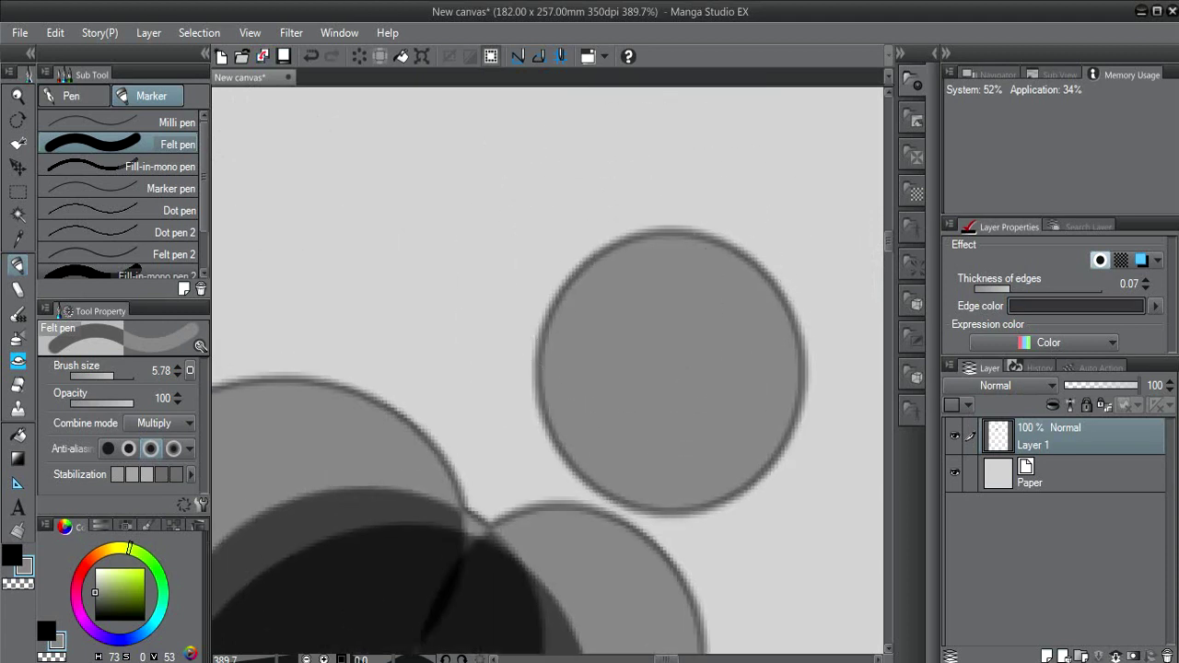
{"action": "left_click", "coordinate": [1100, 260]}
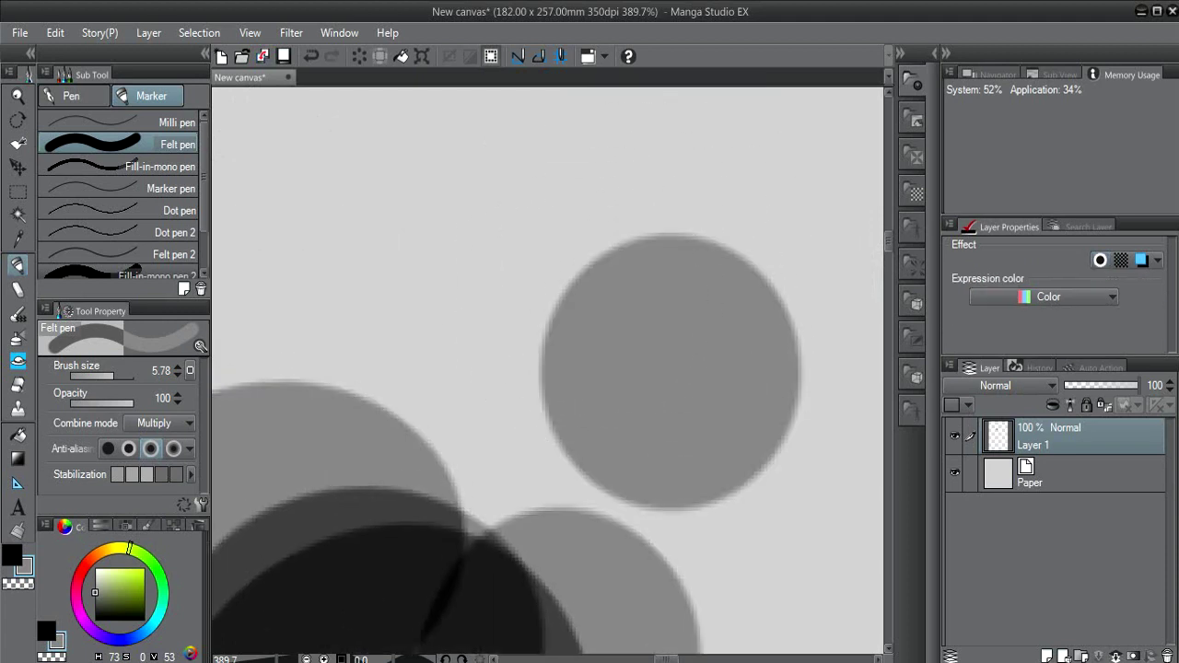
- Undo the recent gray strokes and border effect changes, back to the single gray blob with its white edge
{"action": "scroll", "coordinate": [617, 276], "scroll_direction": "down", "scroll_amount": 3}
{"action": "scroll", "coordinate": [642, 248], "scroll_direction": "down", "scroll_amount": 6}
{"action": "left_click_drag", "start_coordinate": [608, 389], "coordinate": [635, 373]}
{"action": "key", "text": "ctrl+z"}
{"action": "left_click", "coordinate": [1100, 260]}
{"action": "key", "text": "ctrl+z"}
{"action": "key", "text": "ctrl+z"}
{"action": "key", "text": "ctrl+z"}
{"action": "key", "text": "ctrl+z"}
{"action": "key", "text": "ctrl+z"}
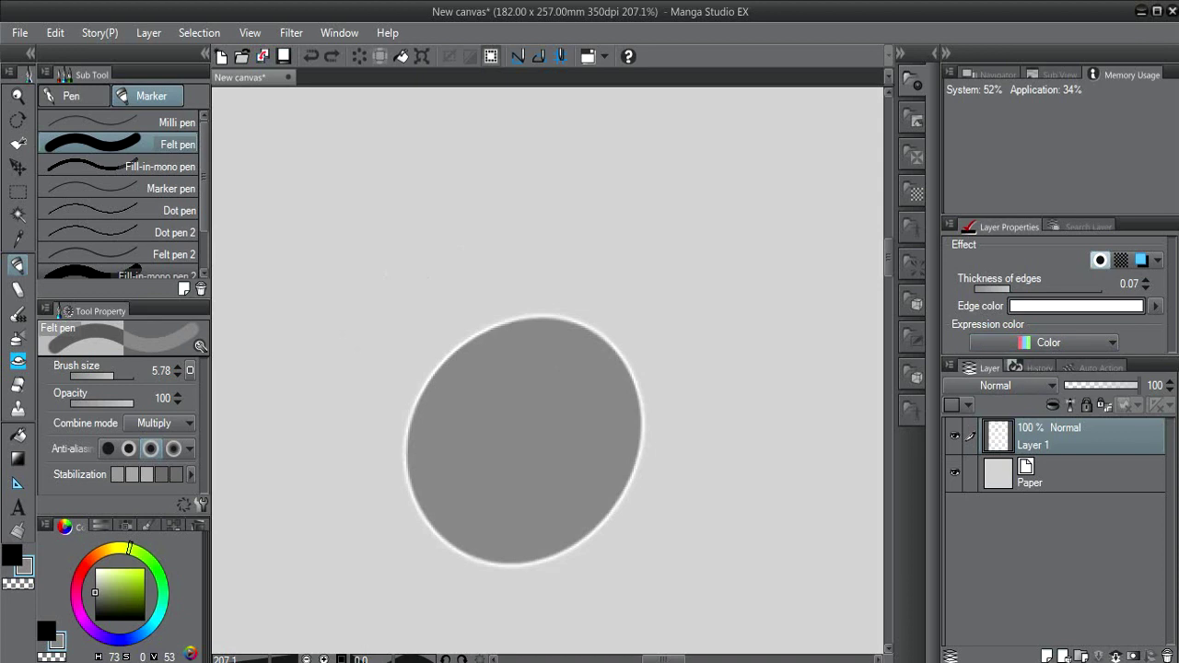
- Create a new raster layer, a new vector layer and a new layer folder above Layer 1
{"action": "left_click", "coordinate": [1014, 368]}
{"action": "left_click", "coordinate": [983, 368]}
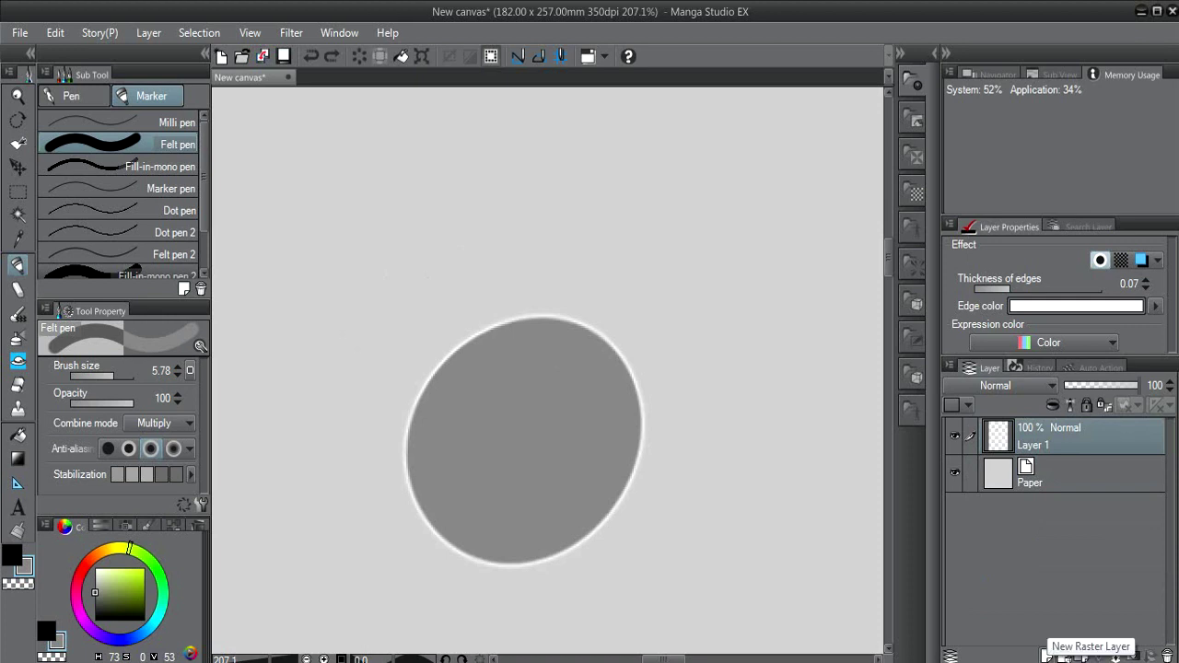
{"action": "left_click", "coordinate": [1046, 654]}
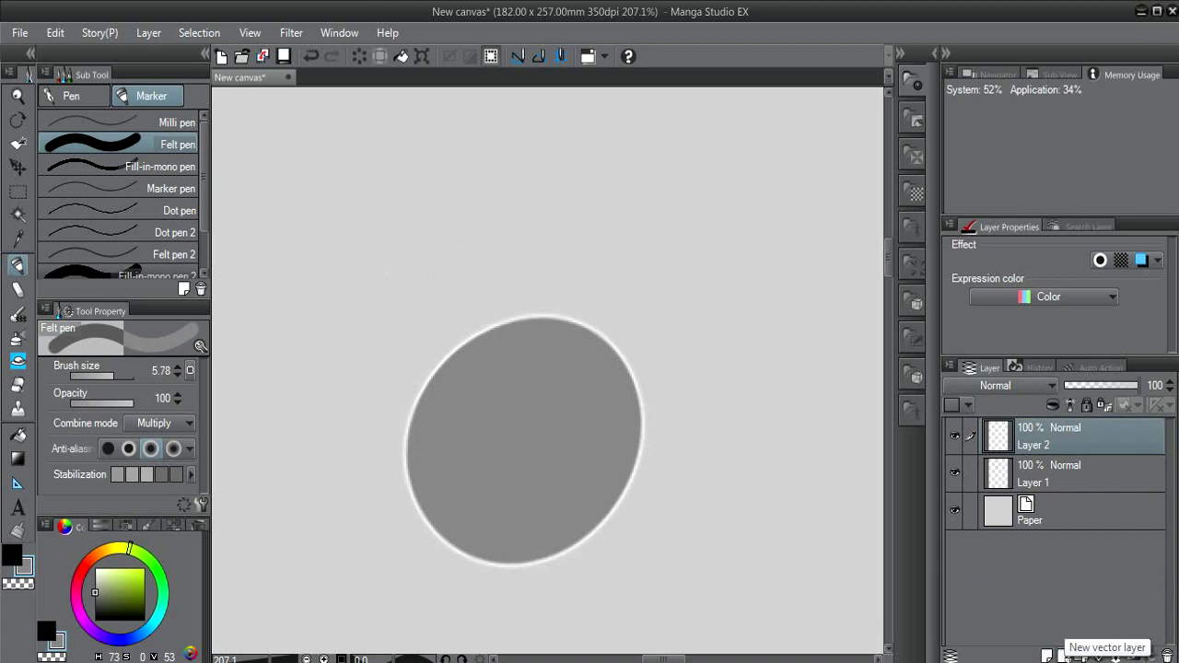
{"action": "left_click", "coordinate": [1066, 655]}
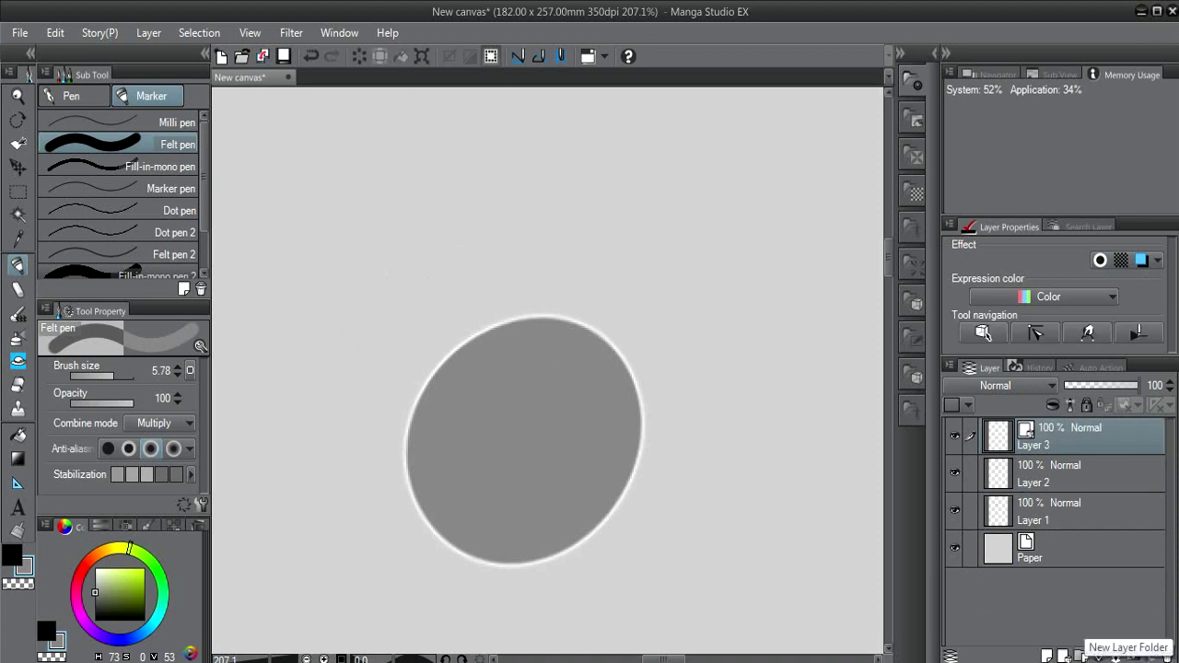
{"action": "left_click", "coordinate": [1082, 655]}
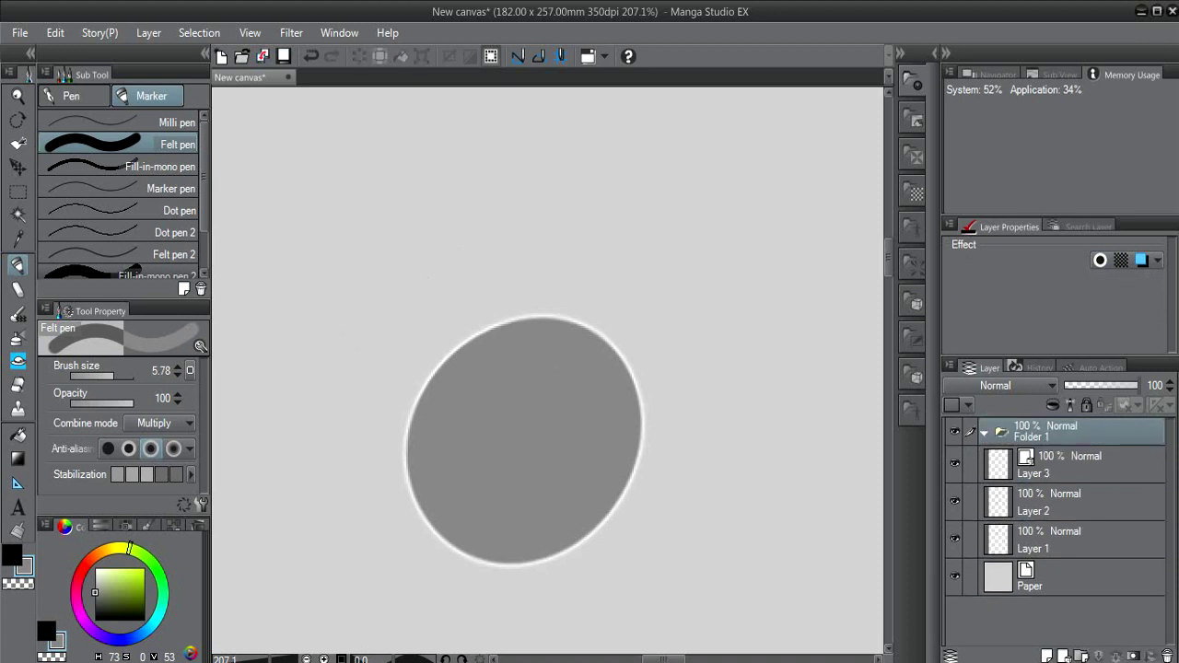
- Move Layer 1, Layer 2 and Layer 3 into Folder 1 and collapse the folder
{"action": "left_click", "coordinate": [1087, 465]}
{"action": "left_click", "coordinate": [1087, 540], "text": "shift"}
{"action": "left_click_drag", "start_coordinate": [1087, 464], "coordinate": [1087, 431]}
{"action": "left_click", "coordinate": [985, 433]}
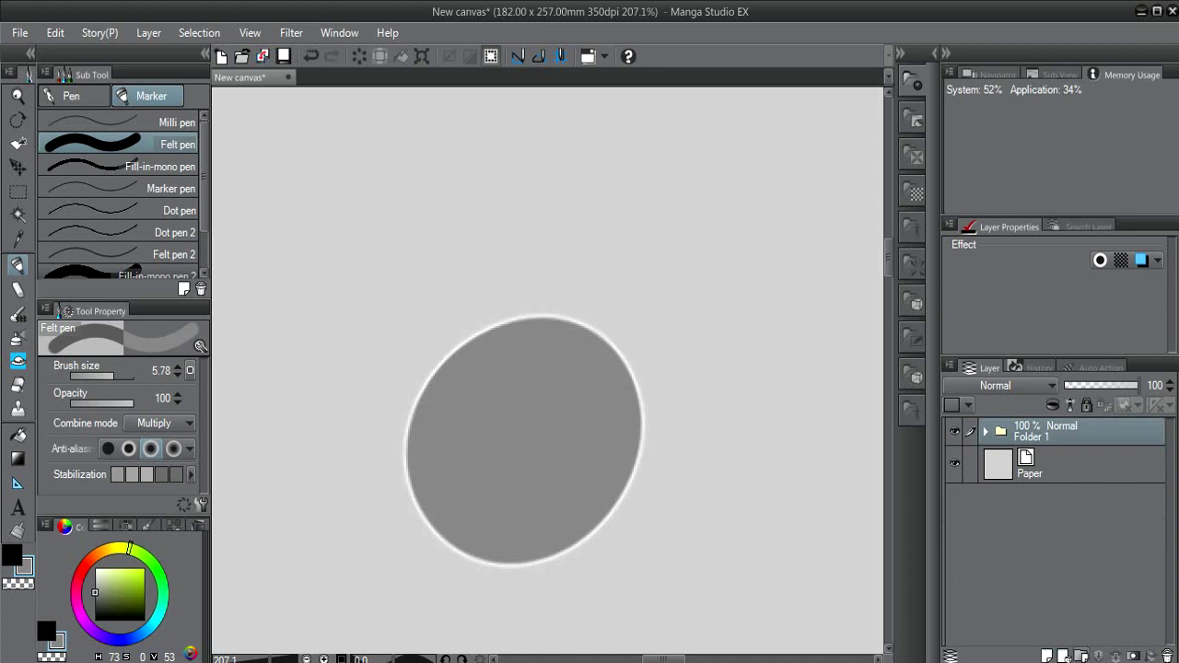
- Try a layer mask on Folder 1, and delete the folder together with its layers
{"action": "left_click", "coordinate": [1133, 656]}
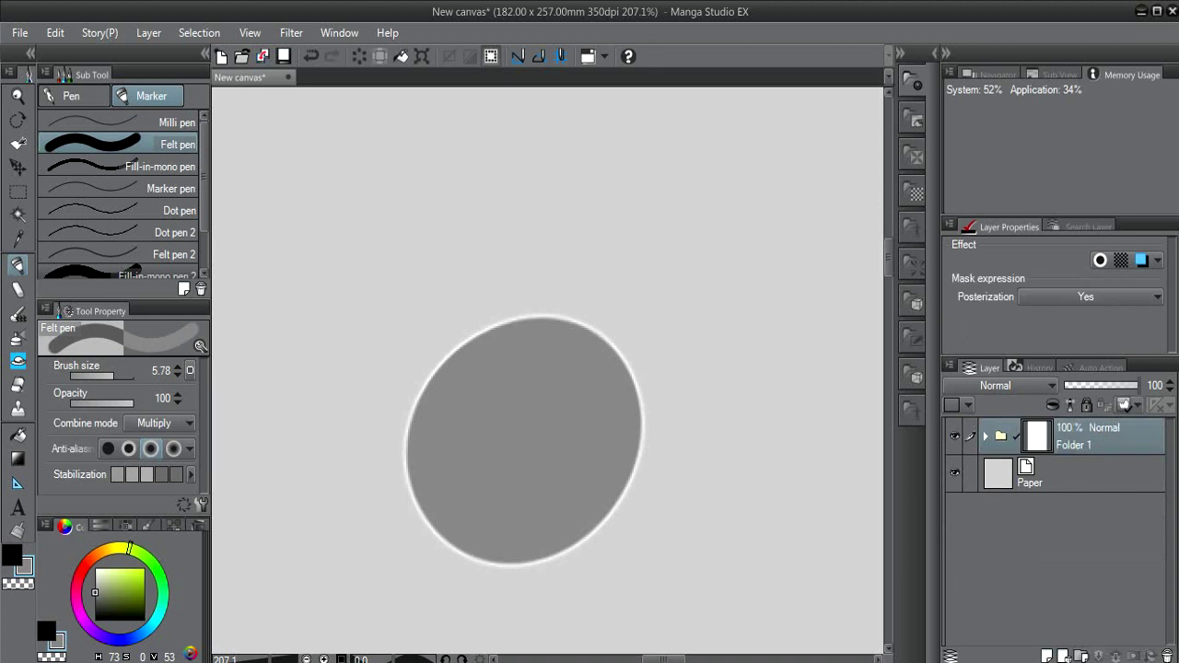
{"action": "key", "text": "ctrl+z"}
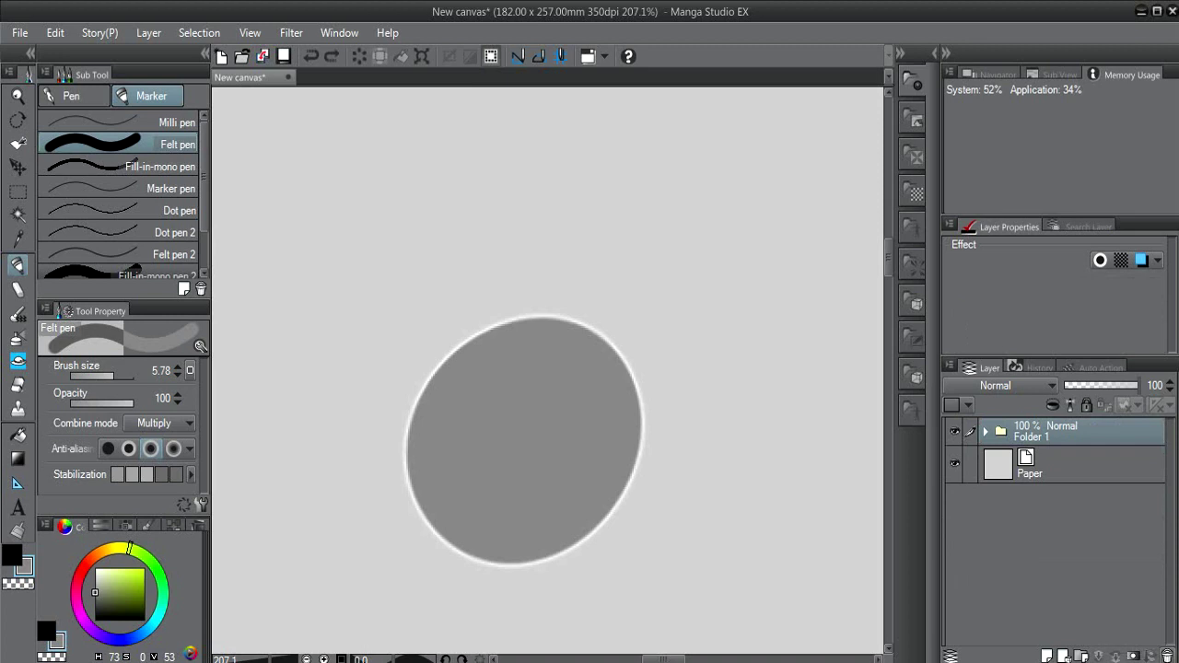
{"action": "left_click", "coordinate": [1167, 656]}
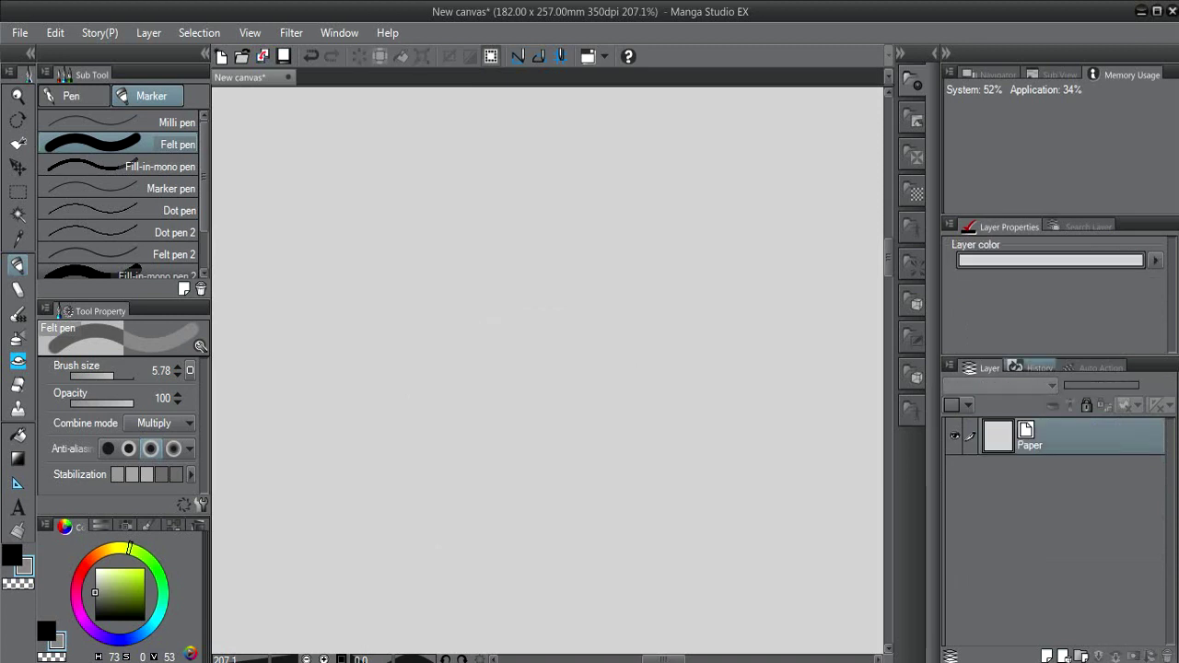
- Rewind the document history to its first Milli pen entry and step forward to the Deselect entry
{"action": "left_click", "coordinate": [1033, 367]}
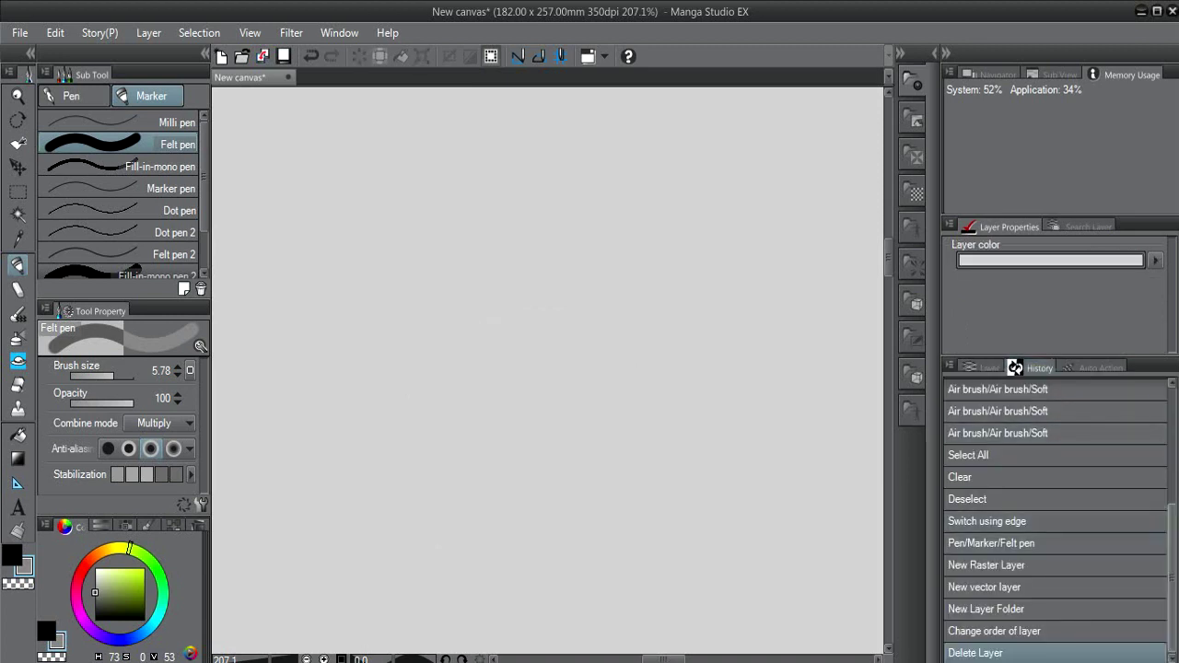
{"action": "left_click_drag", "start_coordinate": [1171, 566], "coordinate": [1171, 463]}
{"action": "left_click", "coordinate": [1050, 387]}
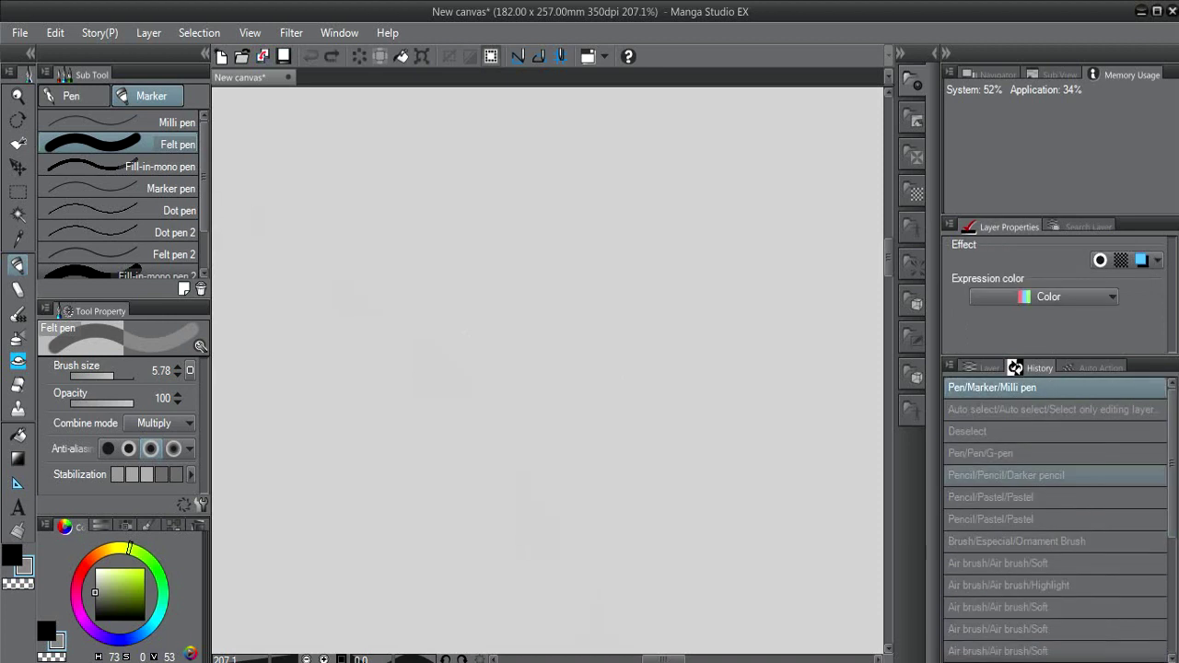
{"action": "left_click", "coordinate": [1050, 410]}
{"action": "left_click", "coordinate": [1050, 432]}
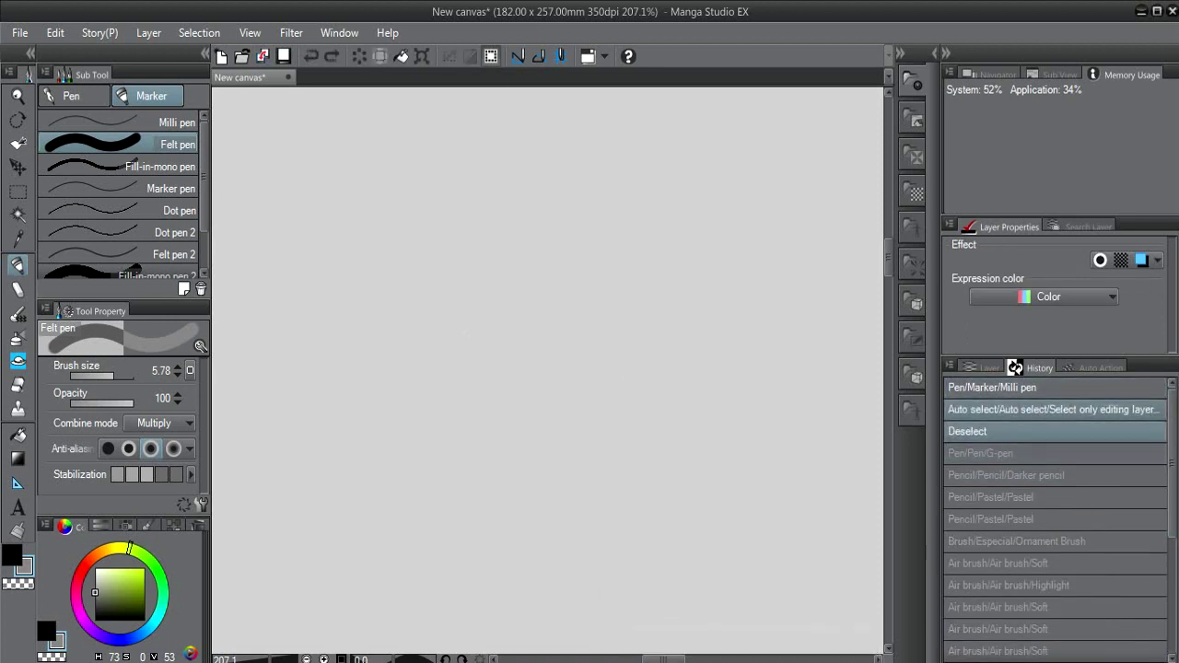
- Restore the history states up to the Ornament Brush stroke, bringing back the G-pen, pencil and pastel strokes
{"action": "scroll", "coordinate": [578, 250], "scroll_direction": "down", "scroll_amount": 2}
{"action": "scroll", "coordinate": [576, 249], "scroll_direction": "down", "scroll_amount": 7}
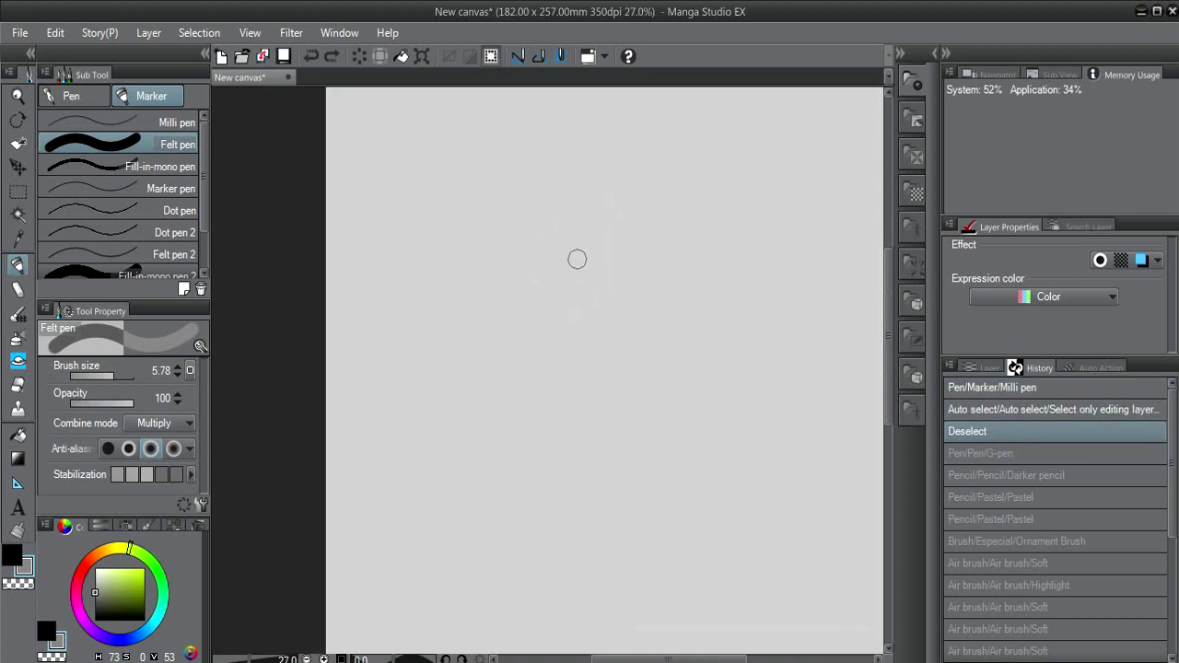
{"action": "key", "text": "ctrl+y"}
{"action": "key", "text": "ctrl+y"}
{"action": "key", "text": "ctrl+y"}
{"action": "key", "text": "ctrl+y"}
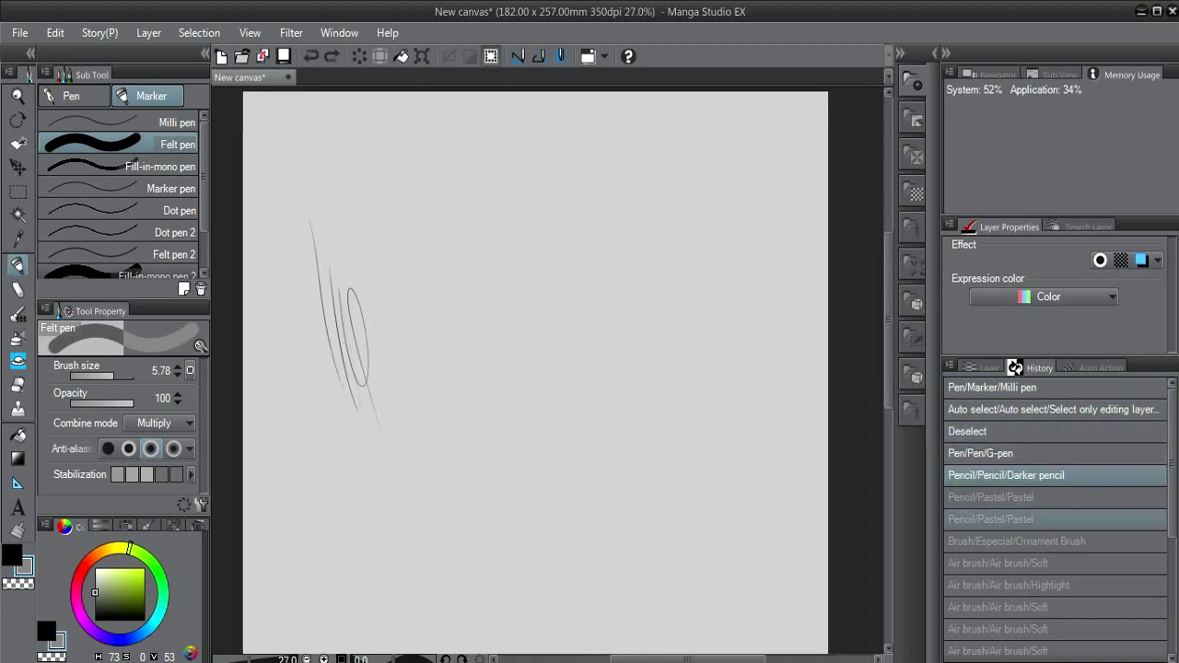
{"action": "left_click", "coordinate": [1050, 564]}
{"action": "left_click", "coordinate": [1050, 586]}
{"action": "left_click", "coordinate": [1050, 608]}
{"action": "left_click", "coordinate": [1050, 542]}
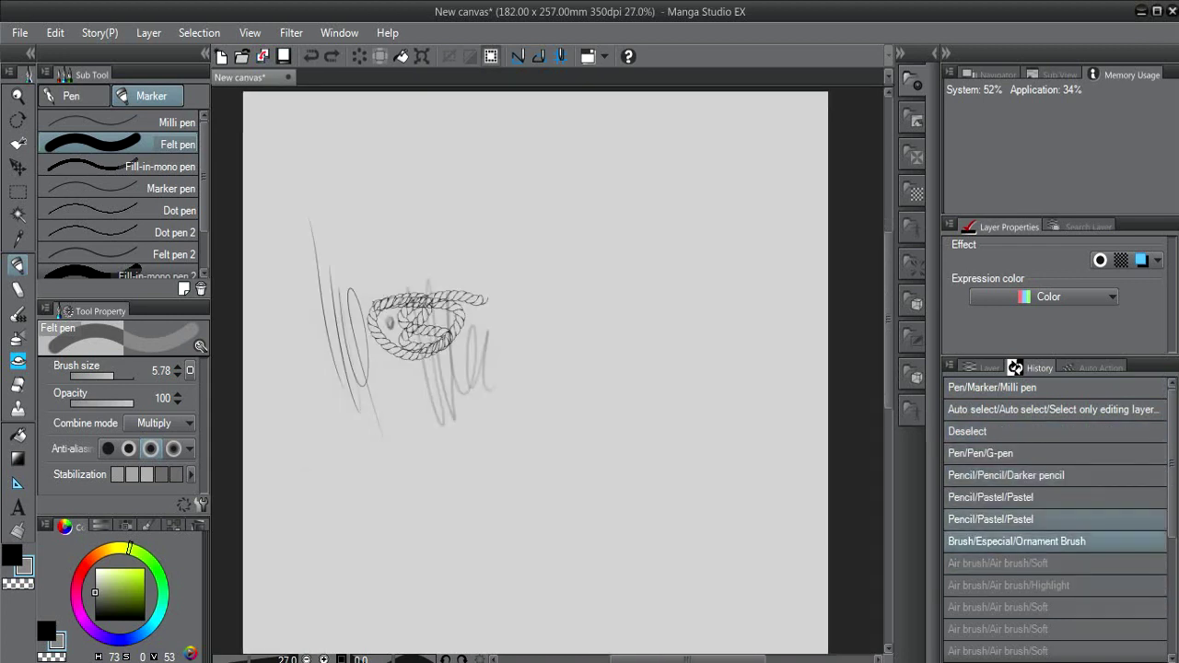
- Undo all the restored strokes, back to the first Milli pen entry in the history
{"action": "key", "text": "ctrl+z"}
{"action": "key", "text": "ctrl+z"}
{"action": "key", "text": "ctrl+z"}
{"action": "key", "text": "ctrl+z"}
{"action": "key", "text": "ctrl+z"}
{"action": "key", "text": "ctrl+z"}
{"action": "key", "text": "ctrl+z"}
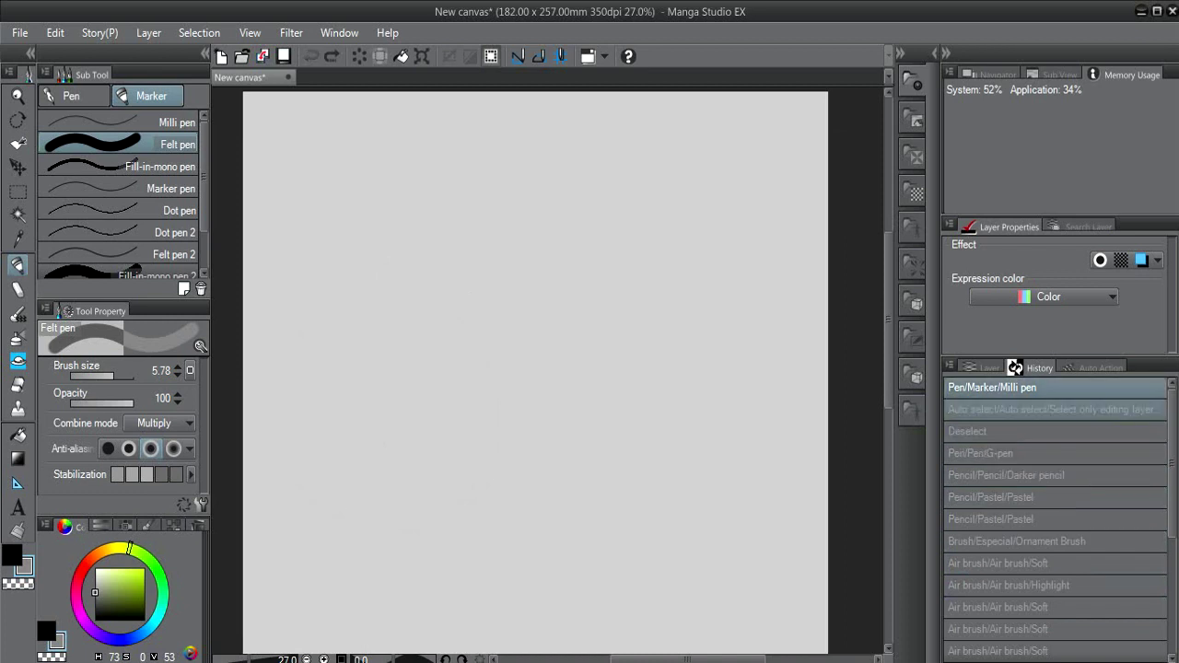
- Look through the Default set of auto actions, from Create draft layer to Auto action 1, and collapse Auto action 1
{"action": "left_click", "coordinate": [1094, 368]}
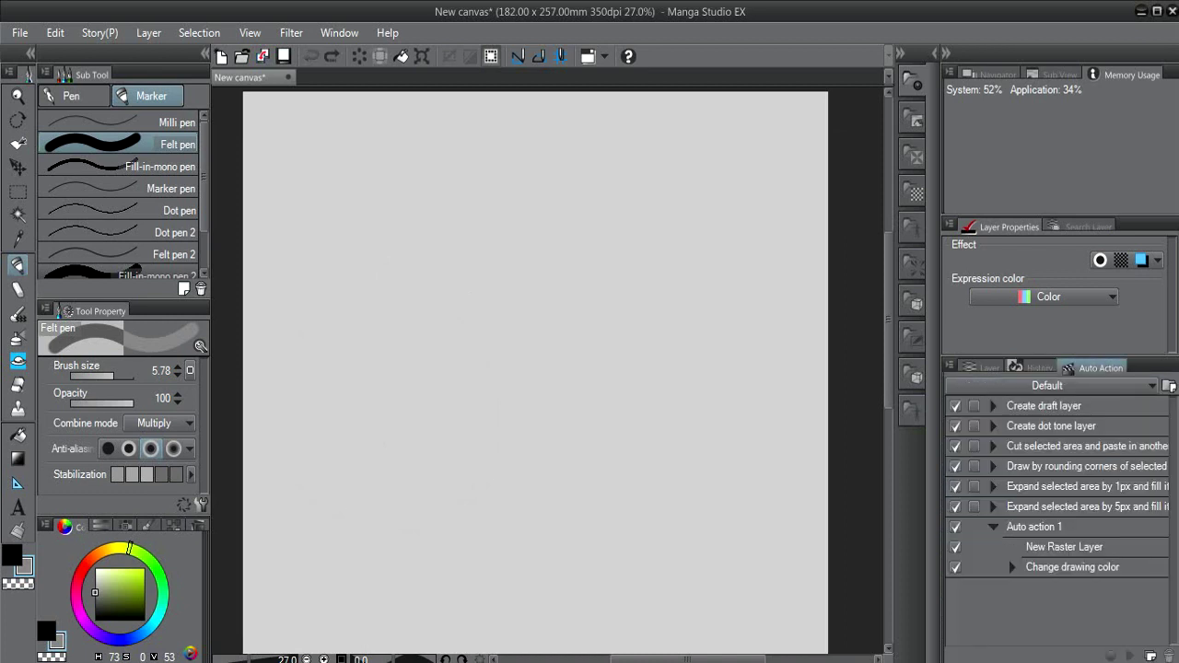
{"action": "left_click", "coordinate": [1050, 407]}
{"action": "left_click", "coordinate": [1051, 426]}
{"action": "left_click", "coordinate": [1059, 447]}
{"action": "left_click", "coordinate": [1085, 486]}
{"action": "left_click", "coordinate": [1084, 466]}
{"action": "left_click", "coordinate": [1085, 506]}
{"action": "left_click", "coordinate": [1069, 526]}
{"action": "left_click", "coordinate": [1068, 547]}
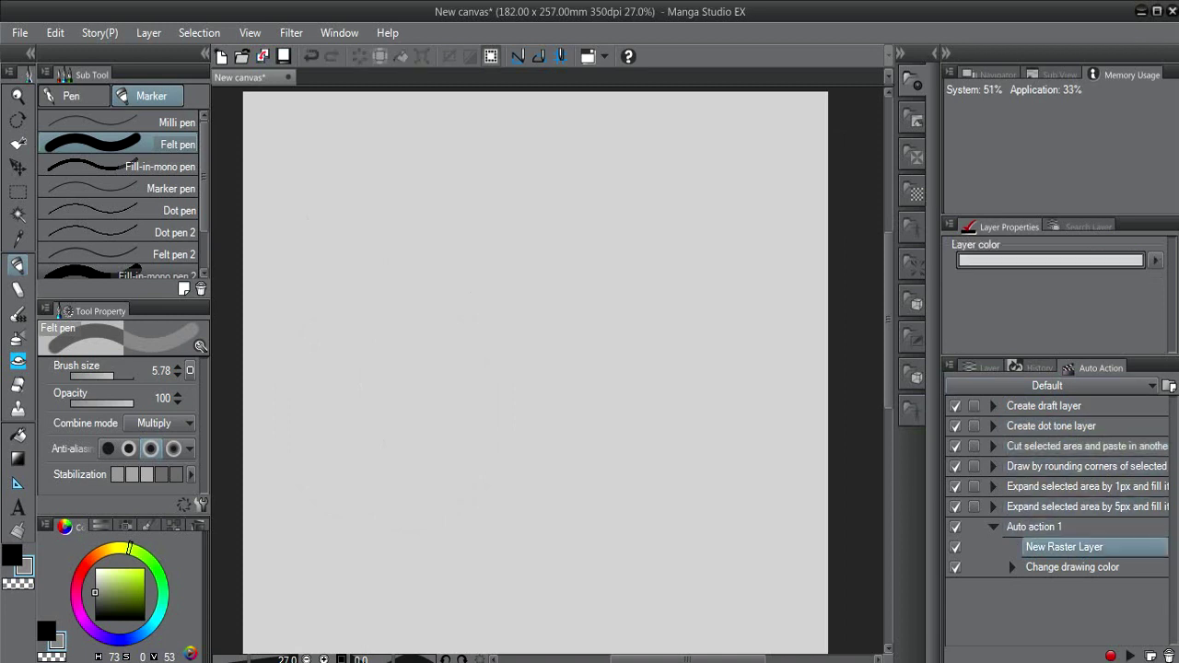
{"action": "left_click", "coordinate": [993, 527]}
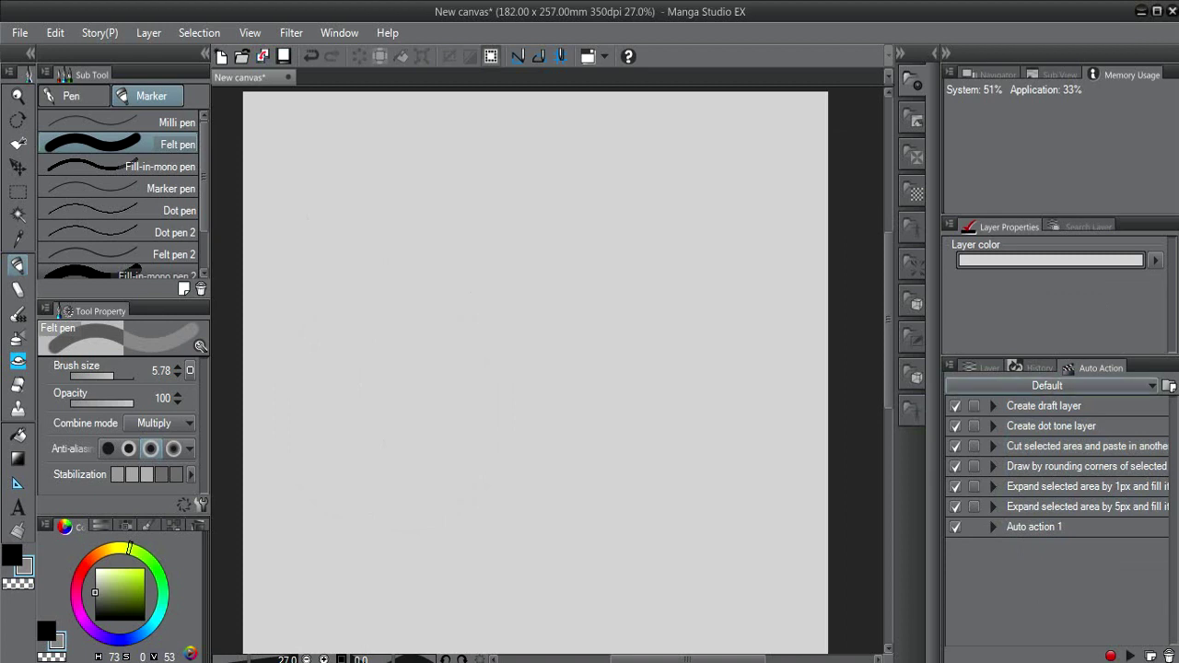
- Return to the layer list and show more of the blank page at 19.5% zoom
{"action": "left_click", "coordinate": [983, 367]}
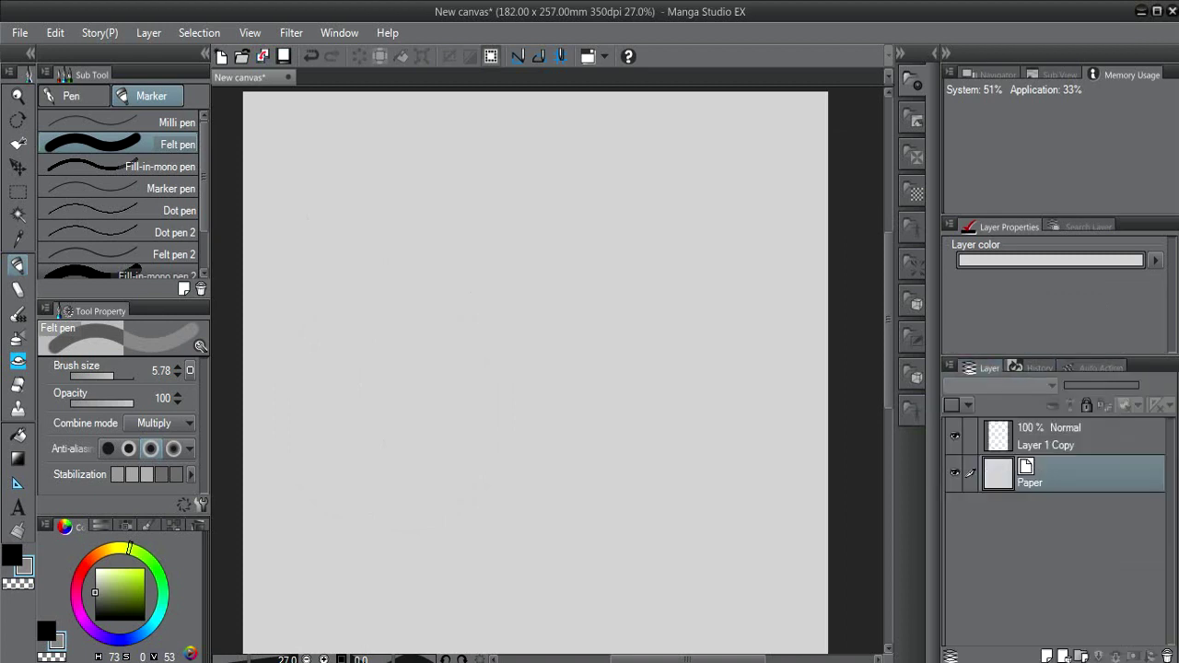
{"action": "left_click_drag", "start_coordinate": [514, 432], "coordinate": [500, 344]}
{"action": "scroll", "coordinate": [550, 368], "scroll_direction": "down", "scroll_amount": 5}
{"action": "scroll", "coordinate": [550, 369], "scroll_direction": "up", "scroll_amount": 2}
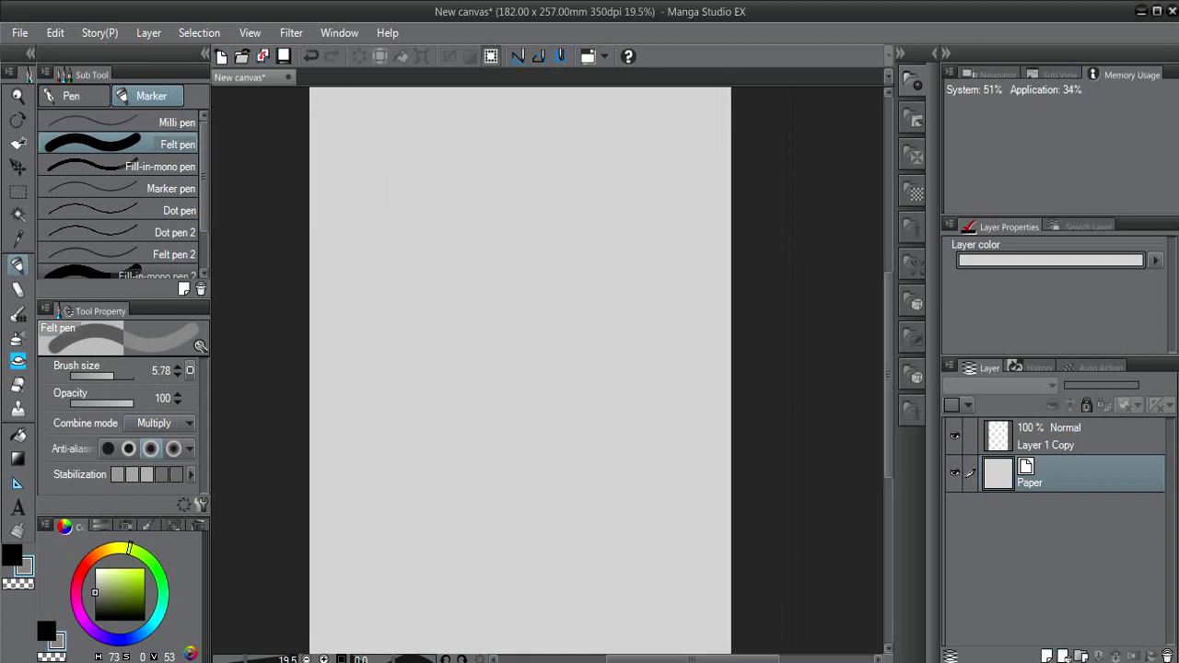